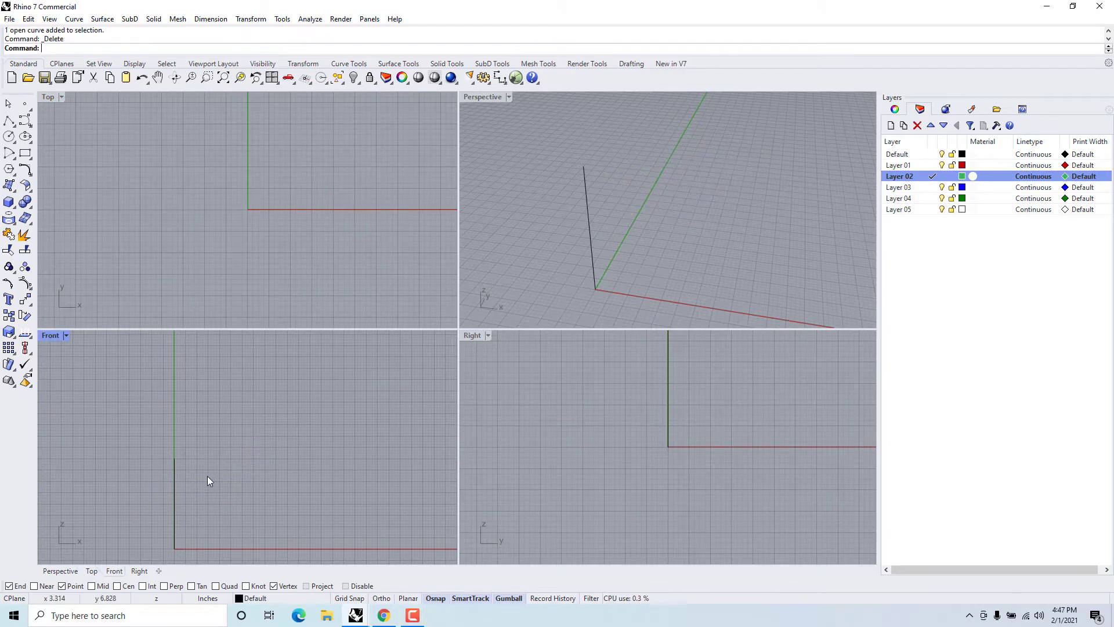
Step: Delete the leftover vertical curve so only the axes remain in the viewports
left_click(176, 488)
key("Delete")
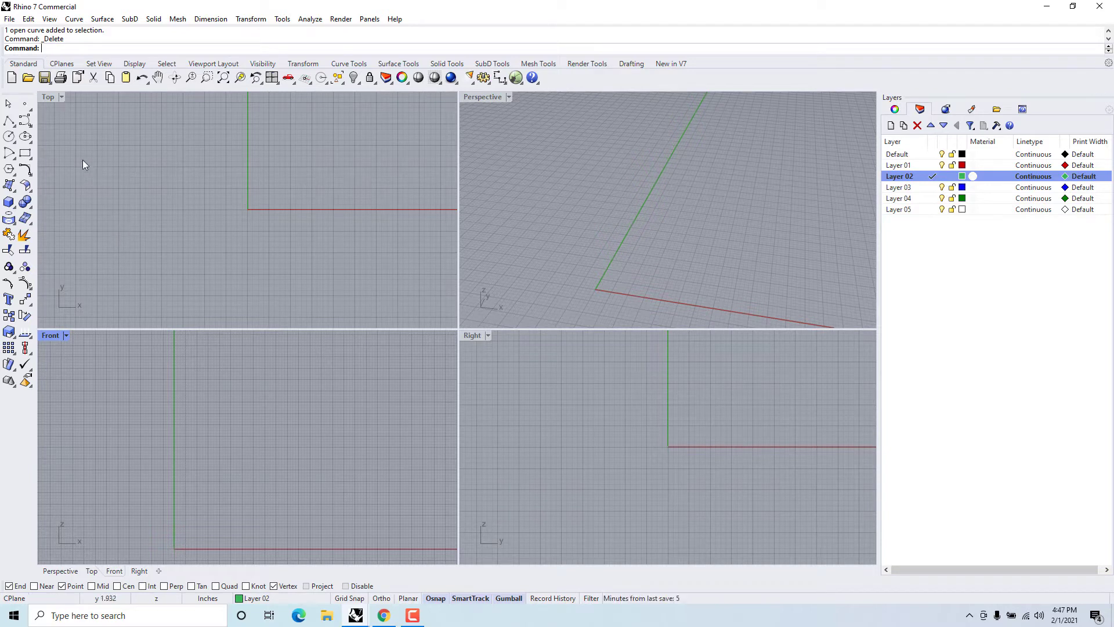
Step: Make Layer 03 current and draw a steep line rising from the origin
left_click(10, 121)
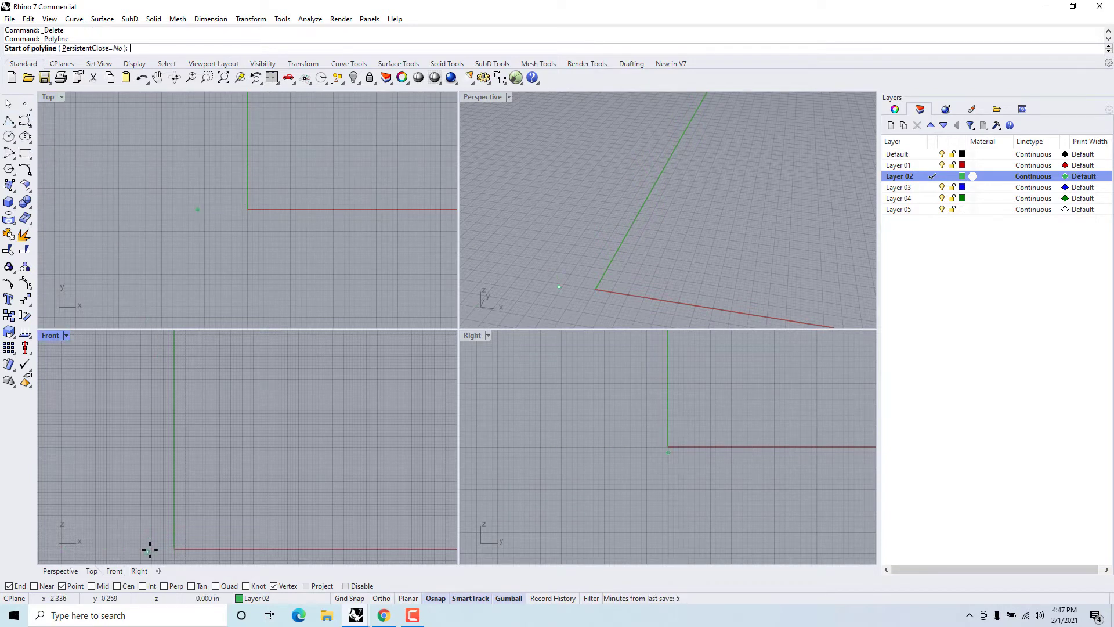
left_click(936, 188)
left_click(933, 187)
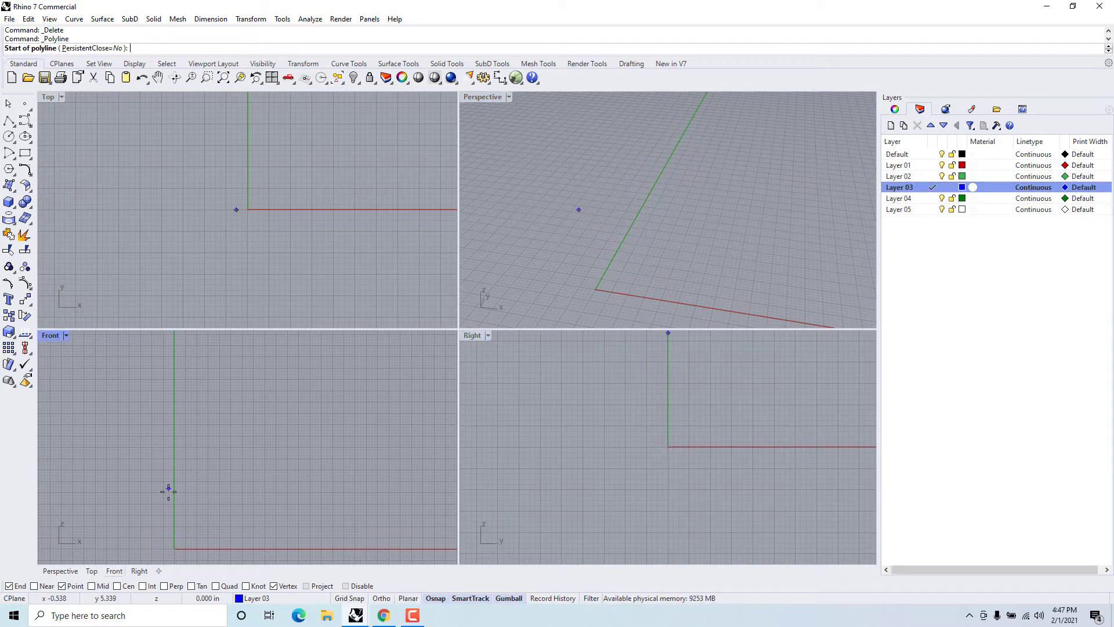
left_click(177, 556)
left_click(217, 368)
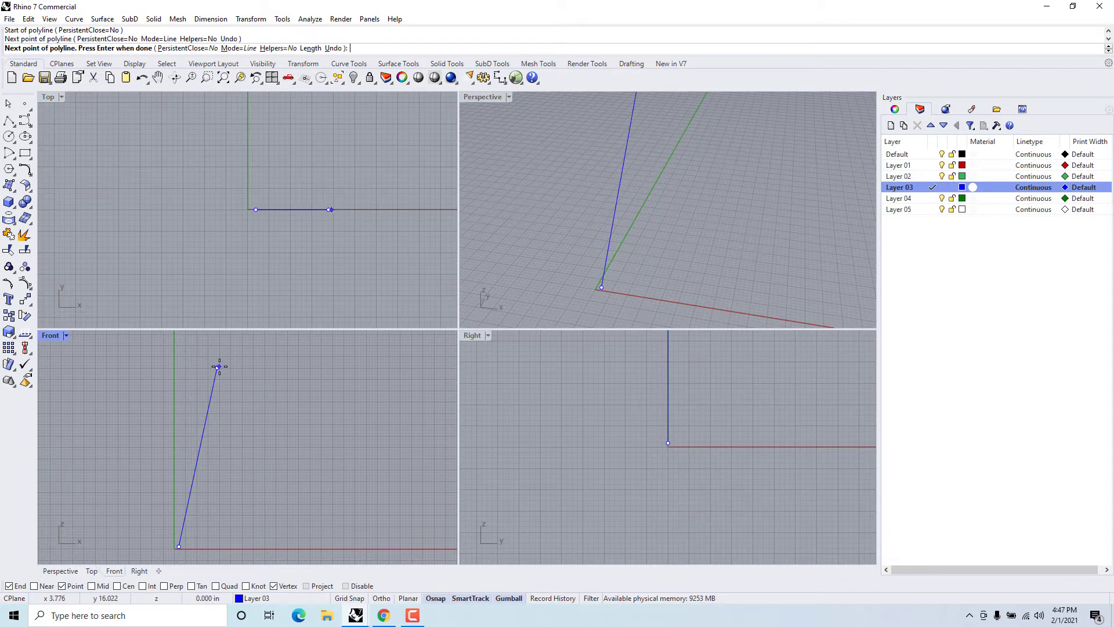
key("Return")
Step: Draw a second, slanting line beside the first one
key("Return")
left_click(213, 451)
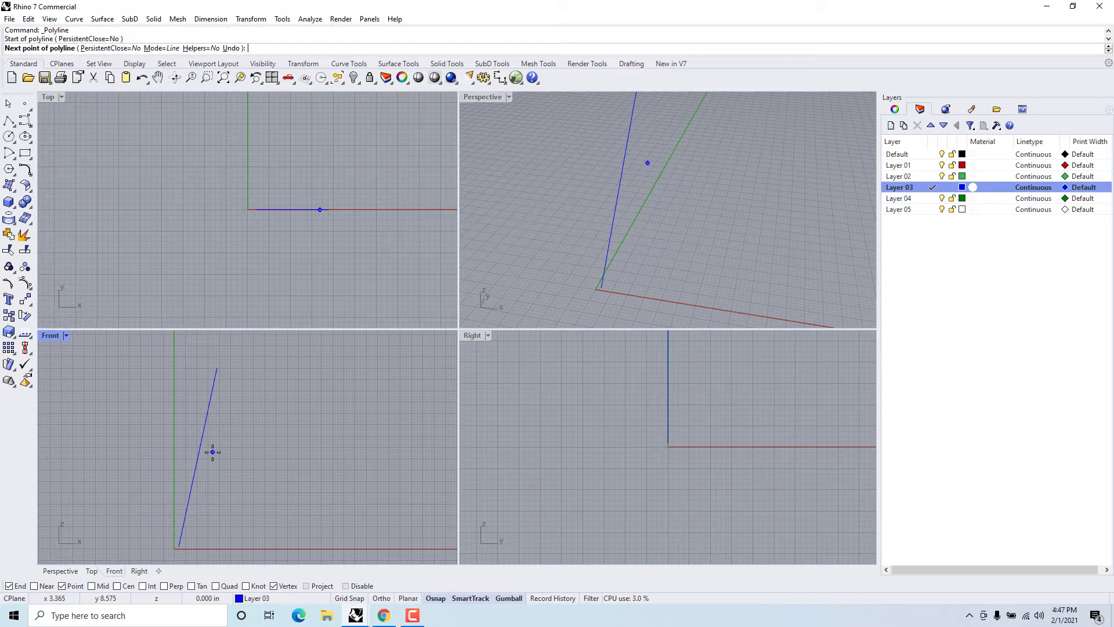
left_click(349, 395)
key("Return")
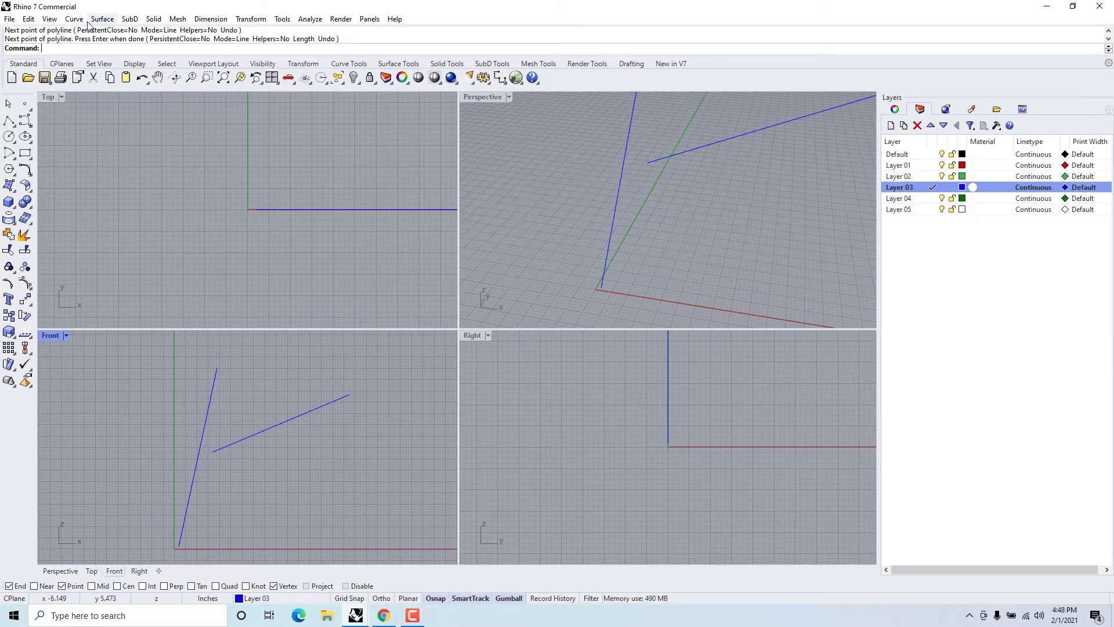
left_click(153, 19)
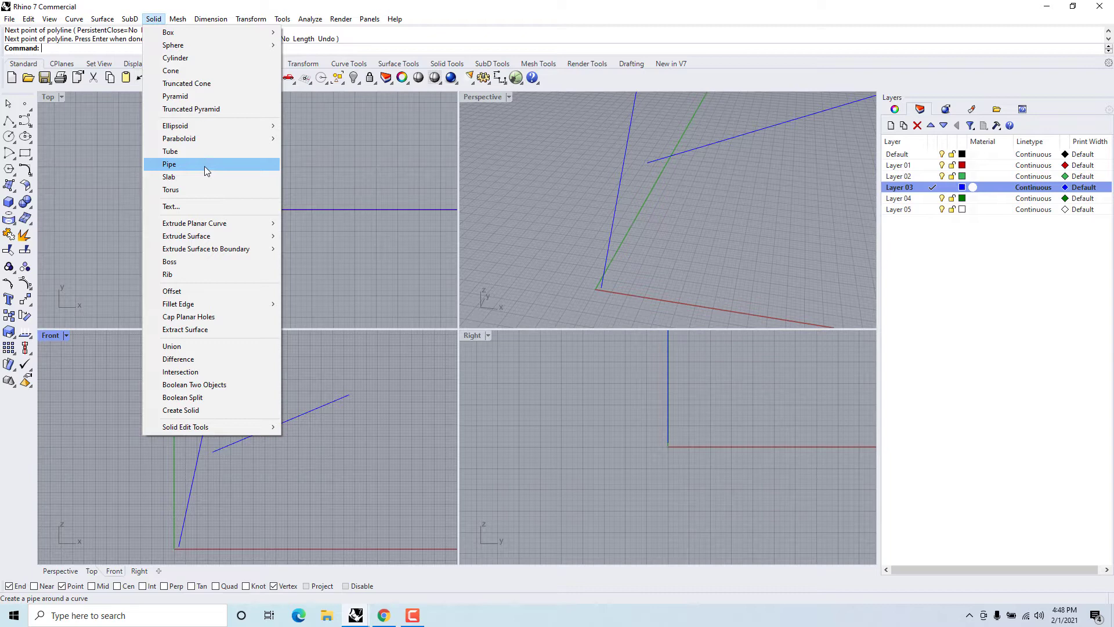
Step: Turn the steep line into a SubD pipe of radius 1.162
mouse_move(125, 21)
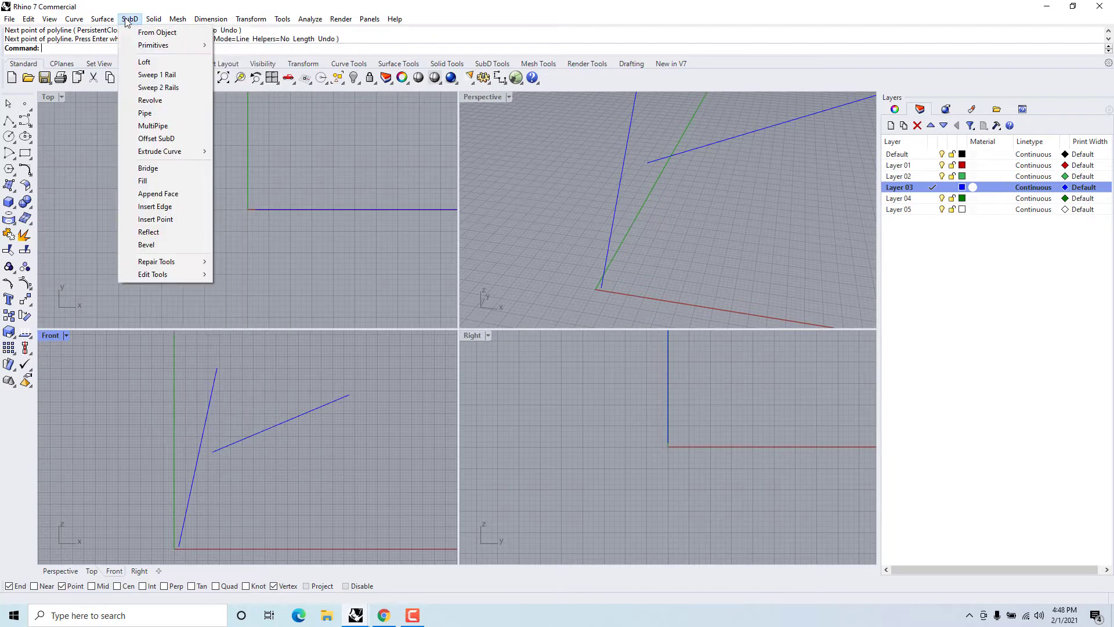
left_click(157, 119)
left_click(217, 380)
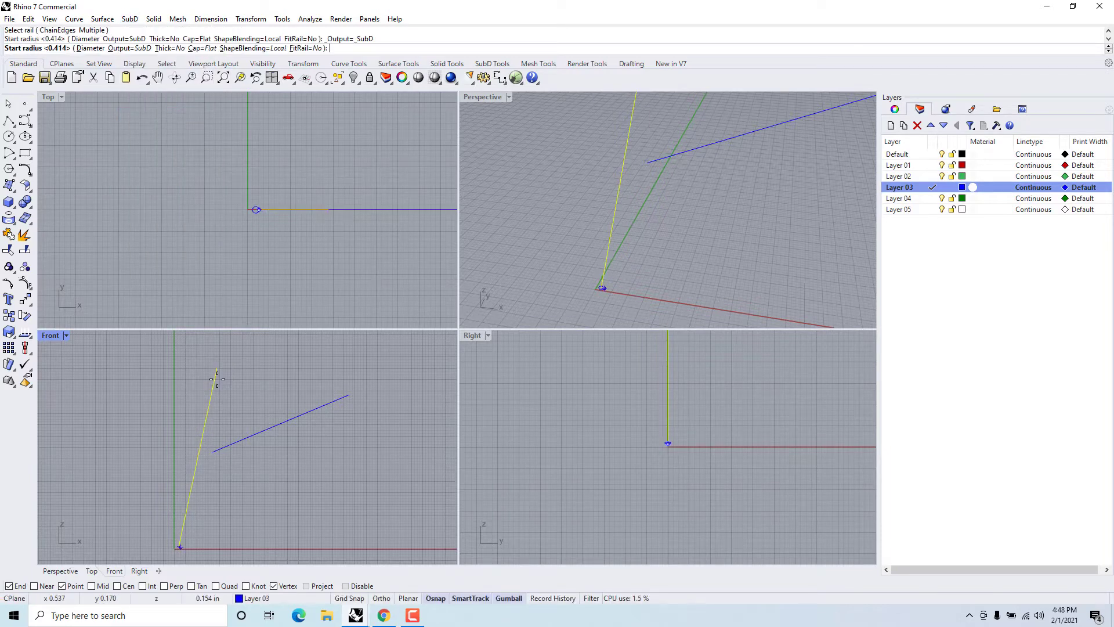
left_click(198, 519)
key("Return")
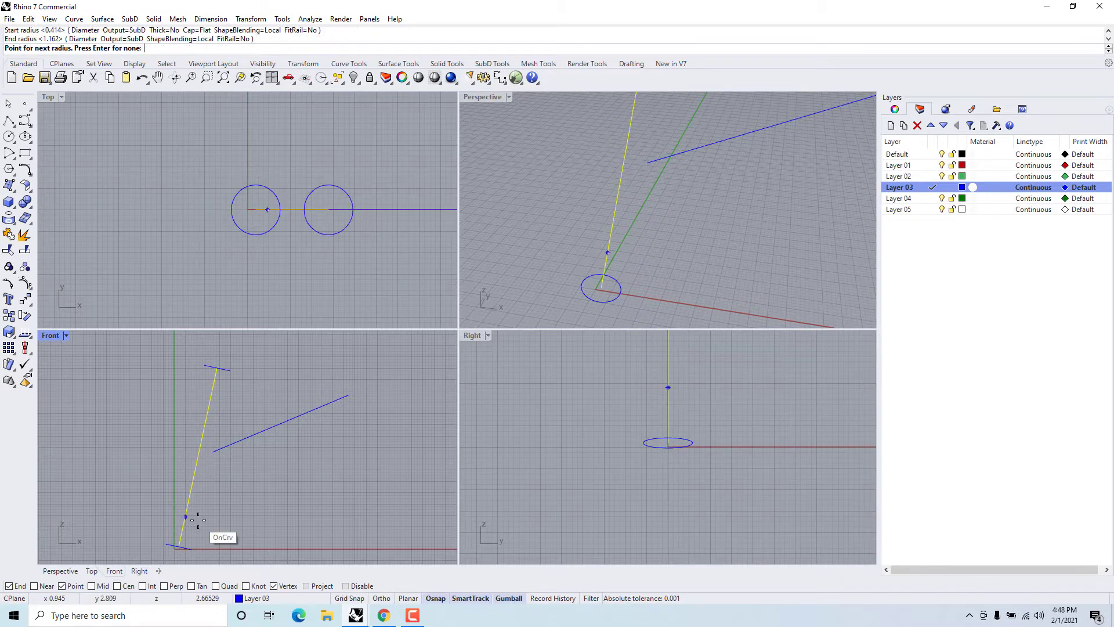
key("Return")
Step: Shift the second line up-right and make it a matching 1.162-radius SubD pipe
left_click(274, 428)
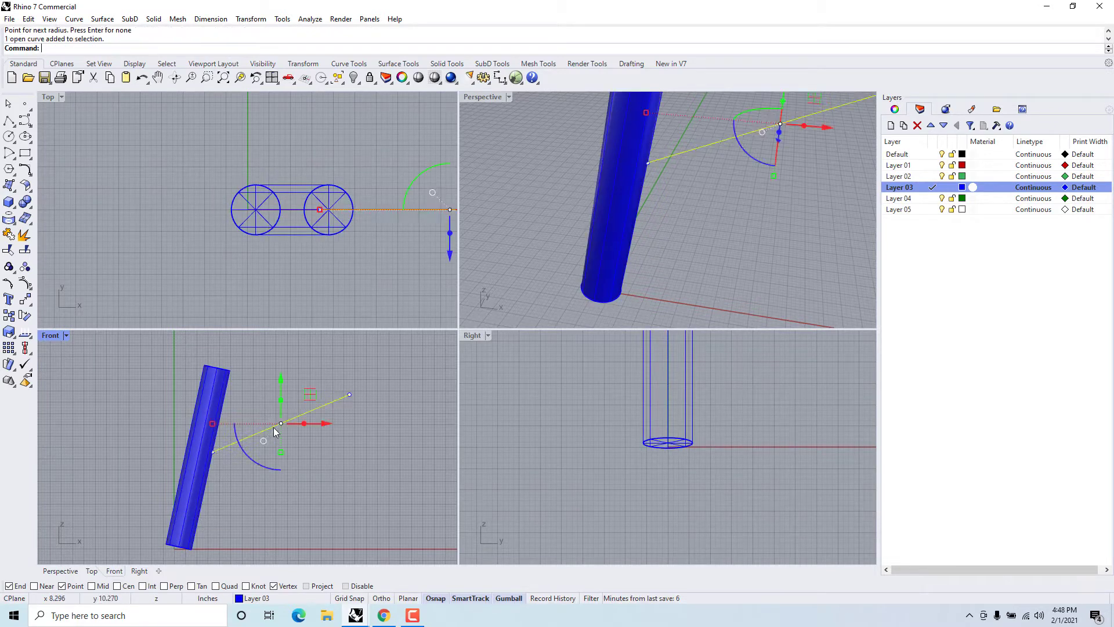
left_click_drag(274, 432, 290, 420)
left_click(286, 490)
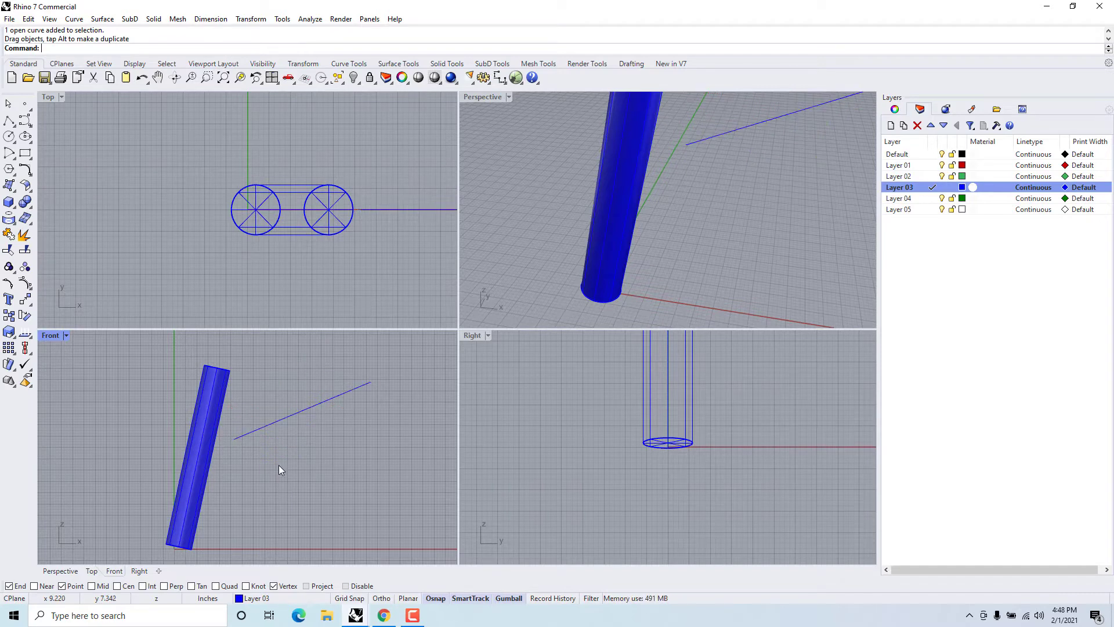
key("Return")
left_click(268, 431)
key("Return")
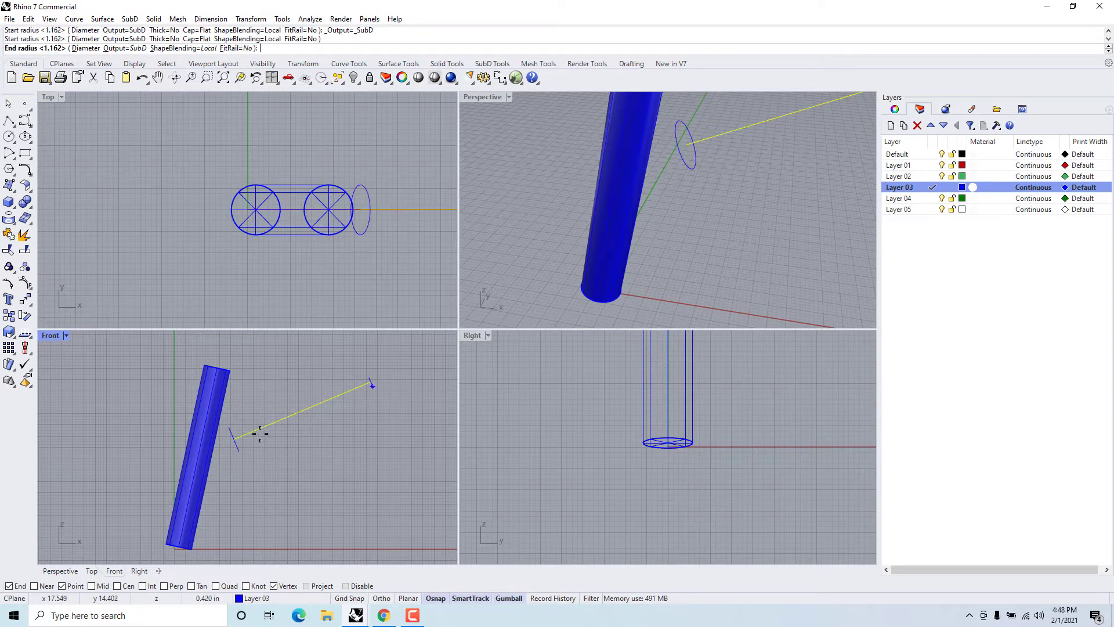
key("Return")
key("Return")
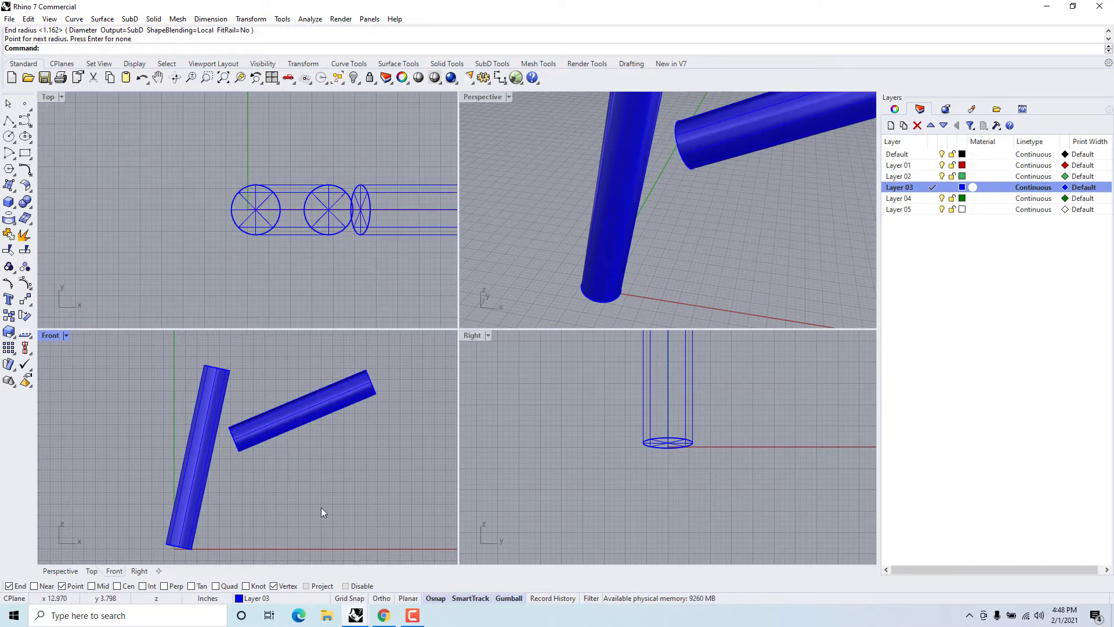
right_click_drag(312, 492, 288, 485)
right_click_drag(596, 248, 699, 264)
scroll(627, 206, "up", 5)
scroll(698, 262, "down", 4)
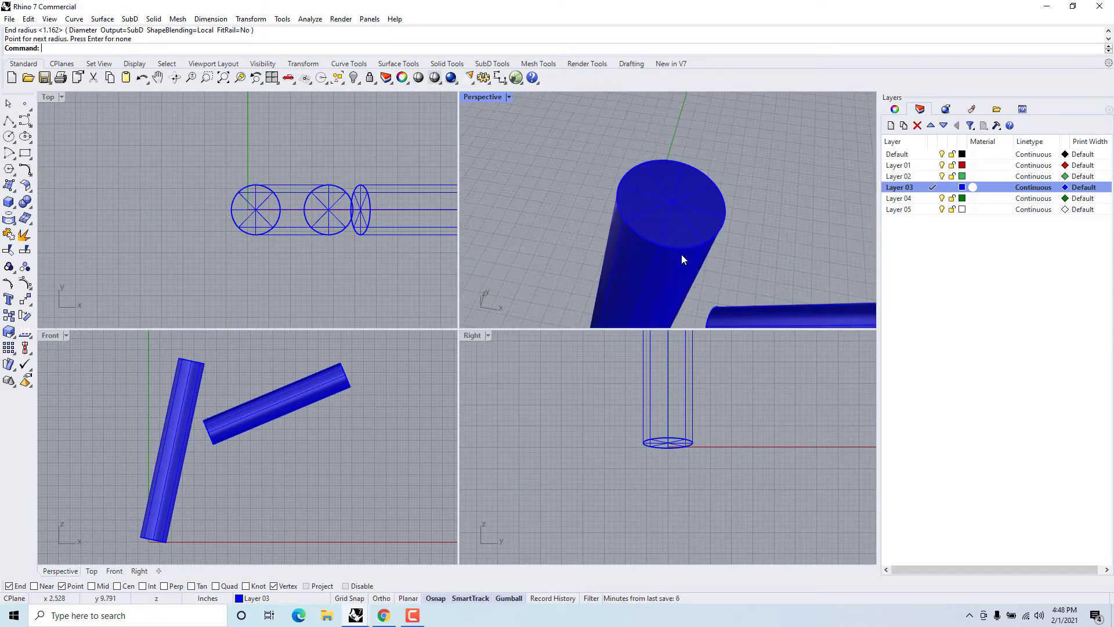
left_click(675, 226, "ctrl+shift")
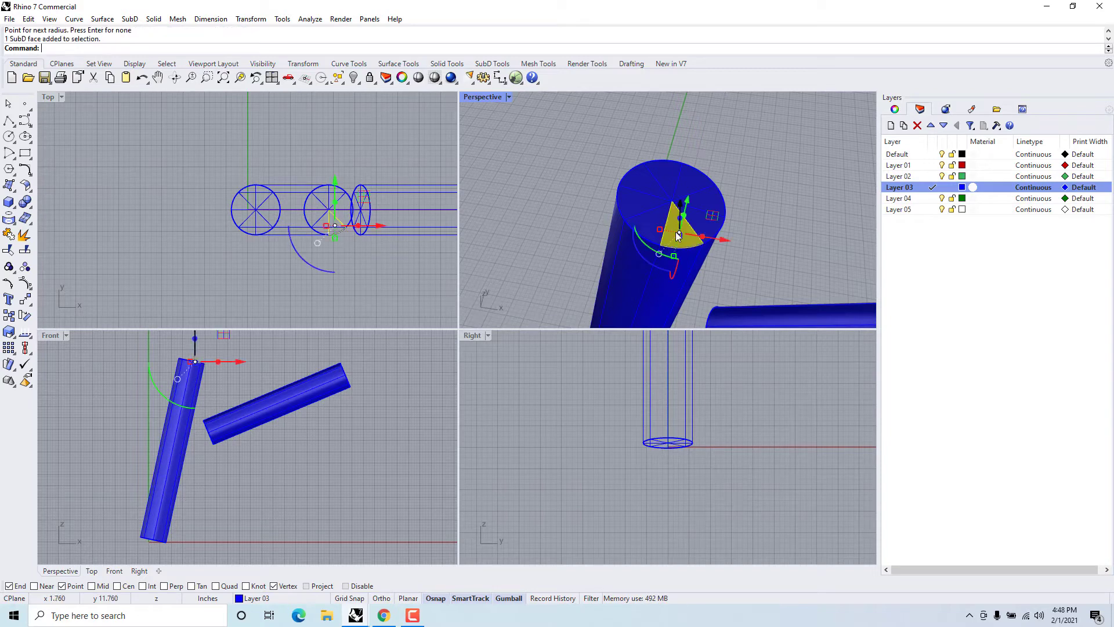
left_click(761, 226)
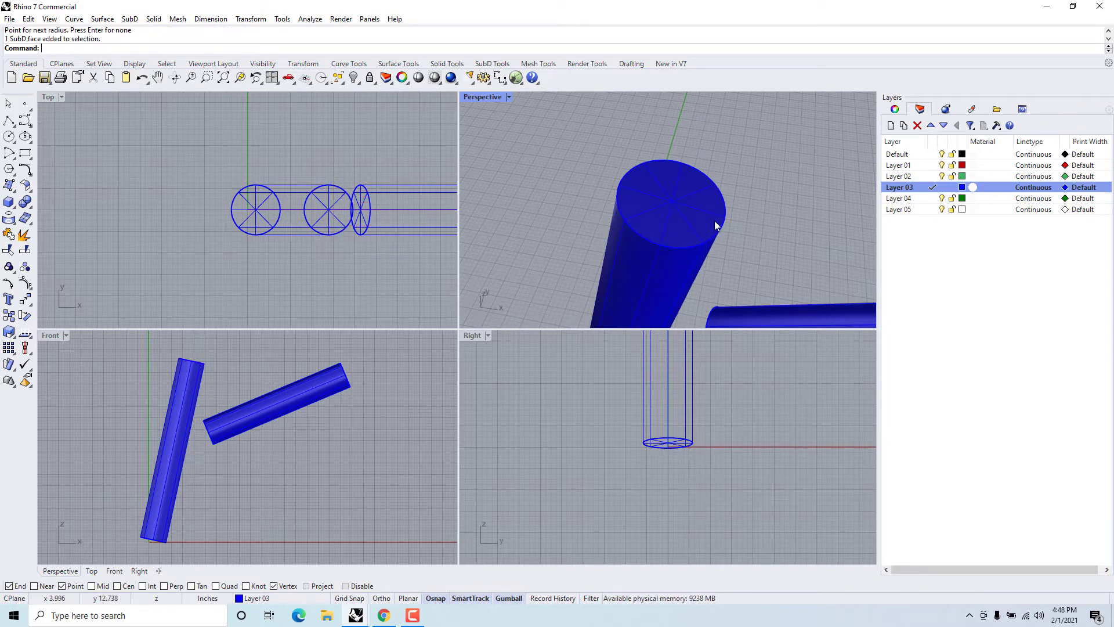
left_click(712, 236, "ctrl+shift")
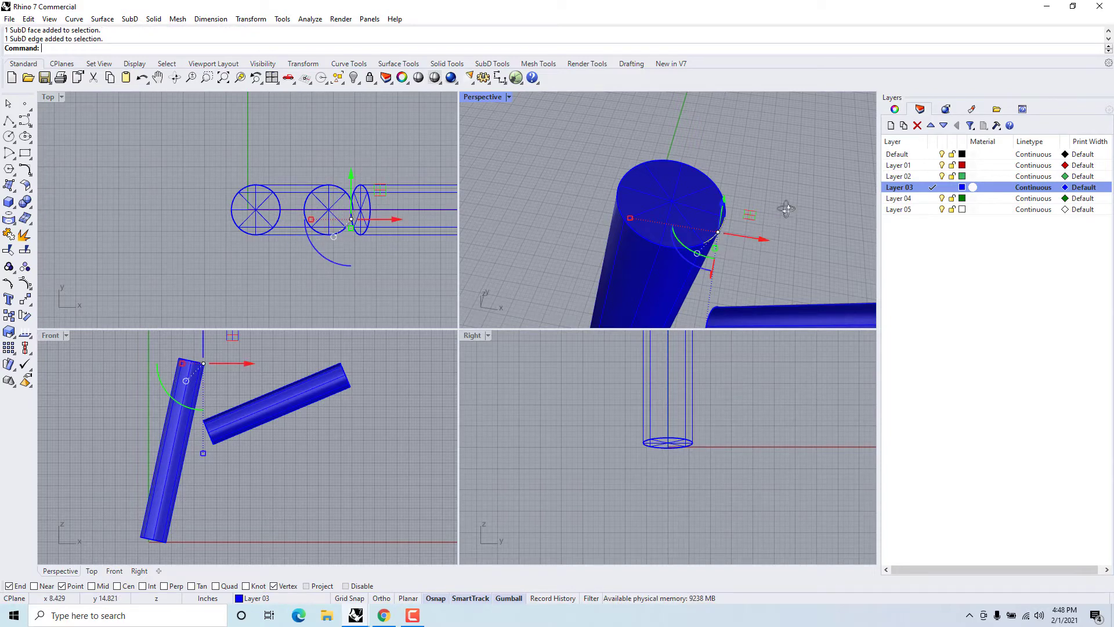
right_click_drag(786, 209, 749, 204)
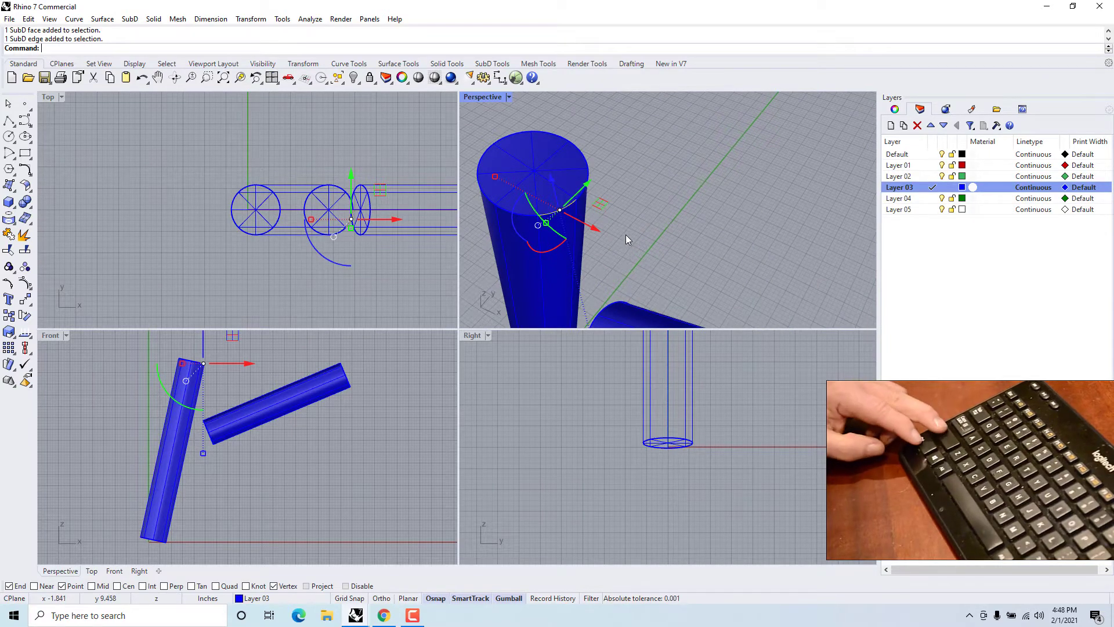
key("Escape")
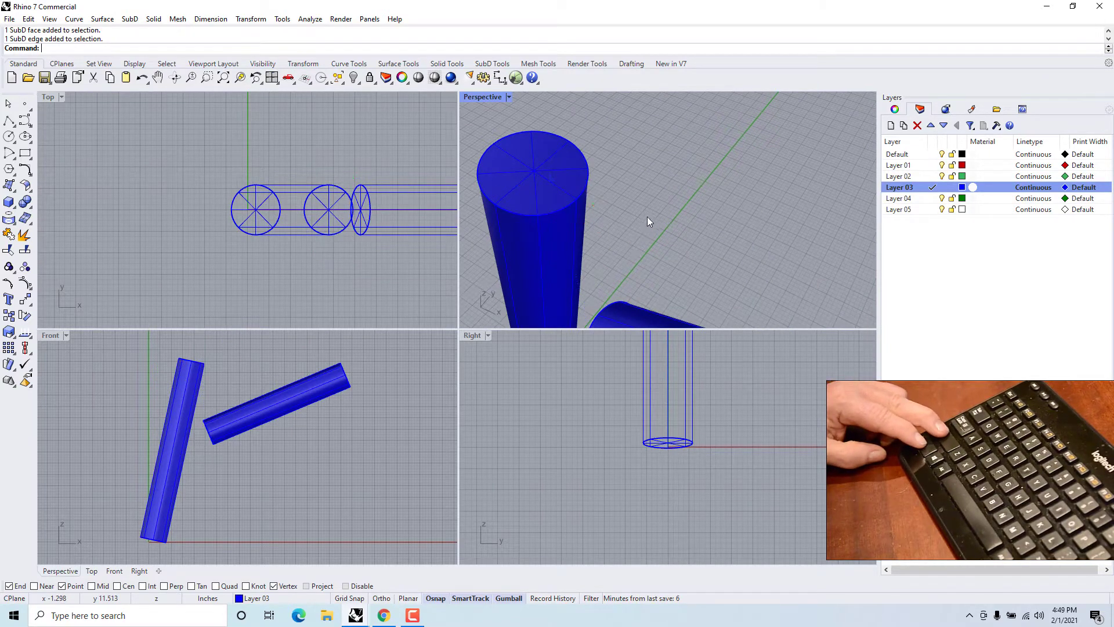
left_click(568, 208, "ctrl+shift")
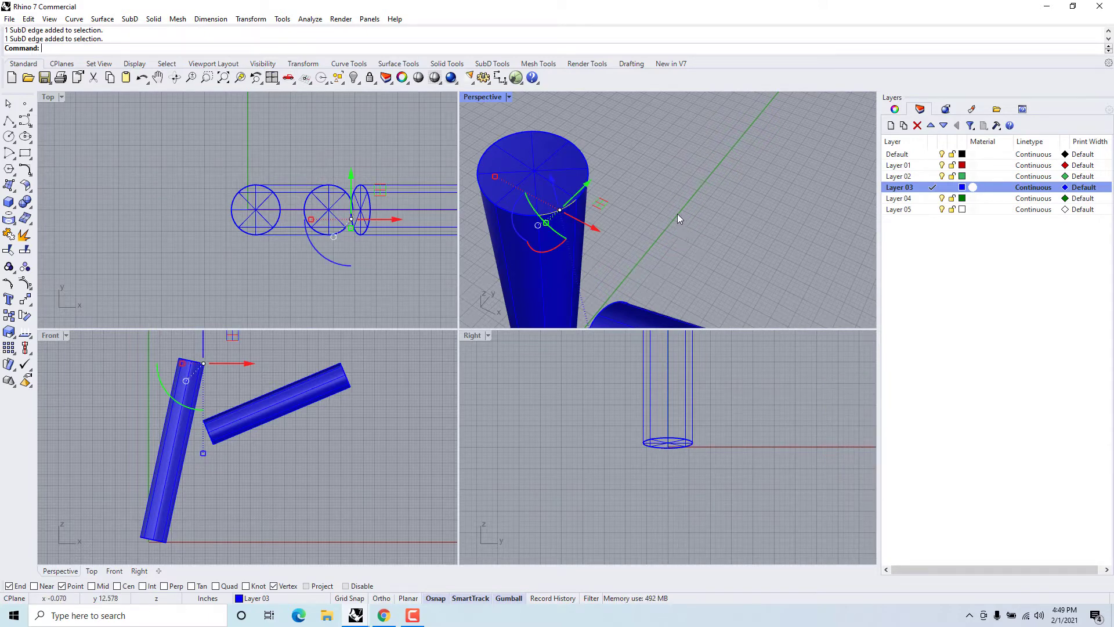
key("Escape")
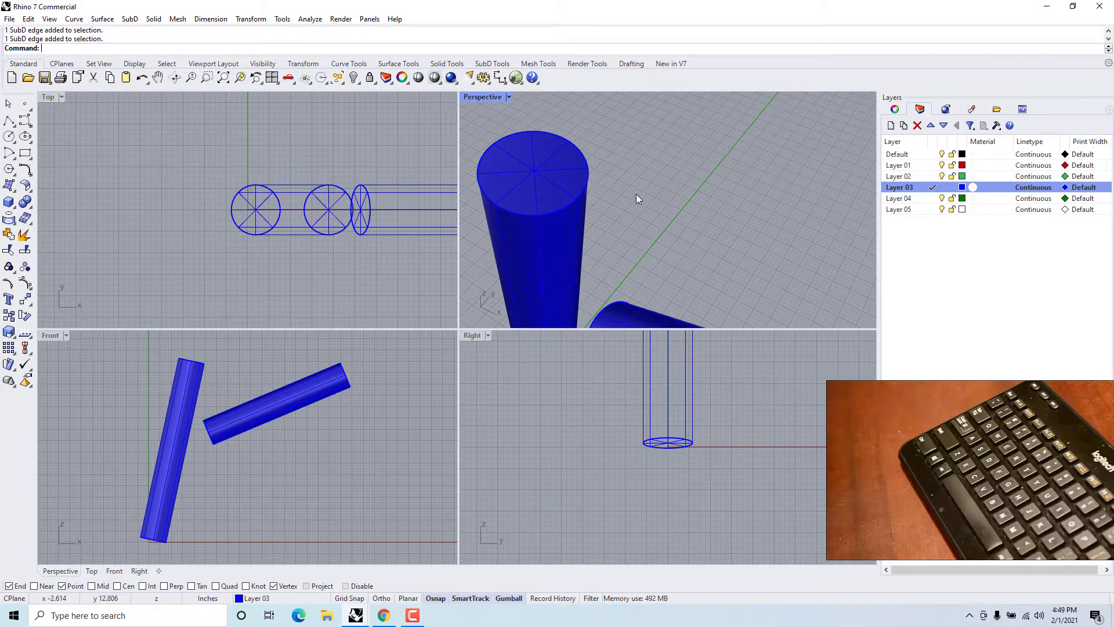
left_click(577, 199, "ctrl+shift")
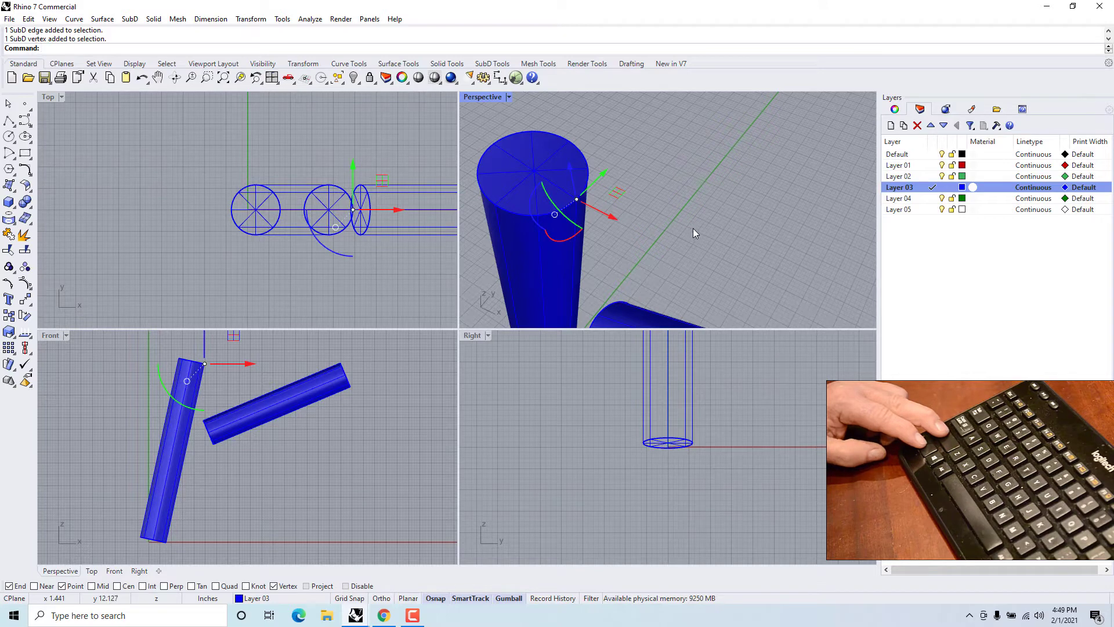
key("Escape")
right_click_drag(590, 205, 619, 229)
left_click(659, 221, "ctrl+shift")
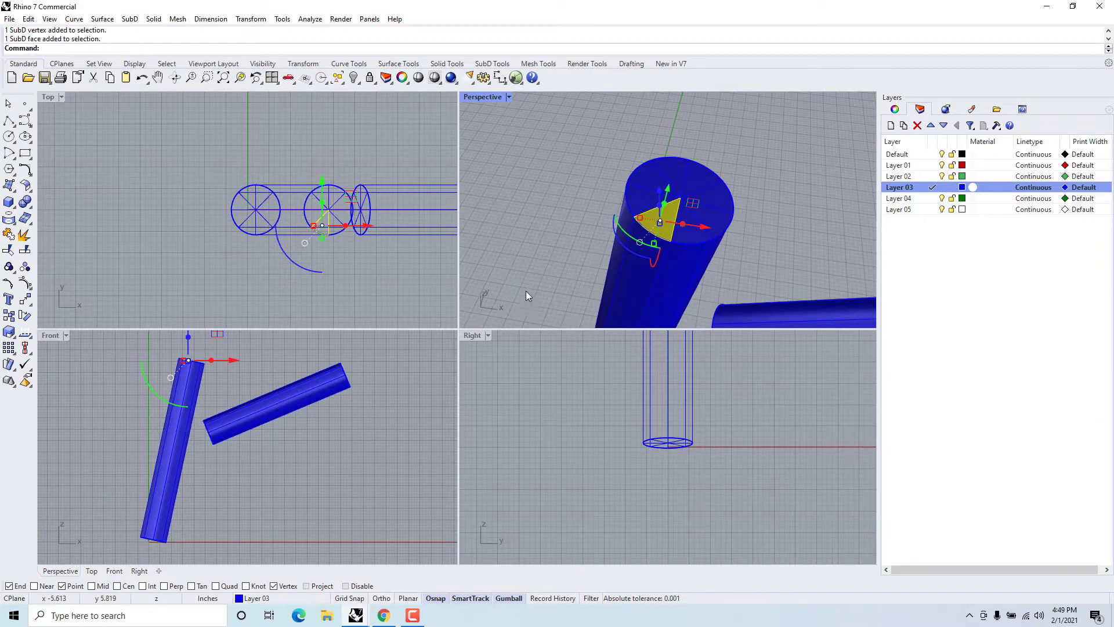
left_click(719, 200, "ctrl+shift")
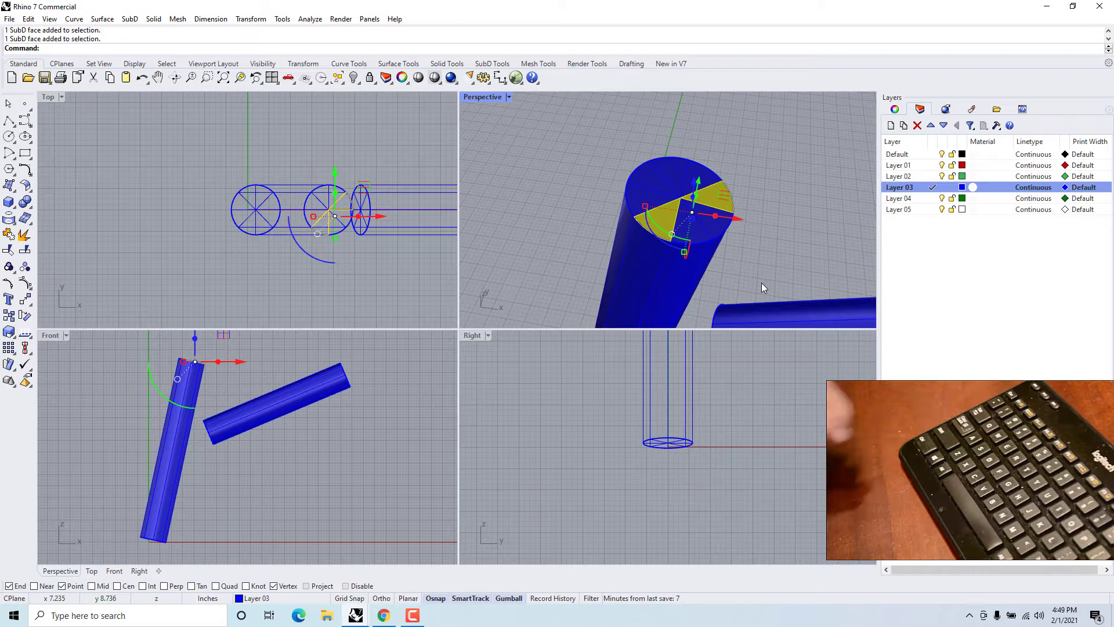
left_click(713, 239, "ctrl+shift")
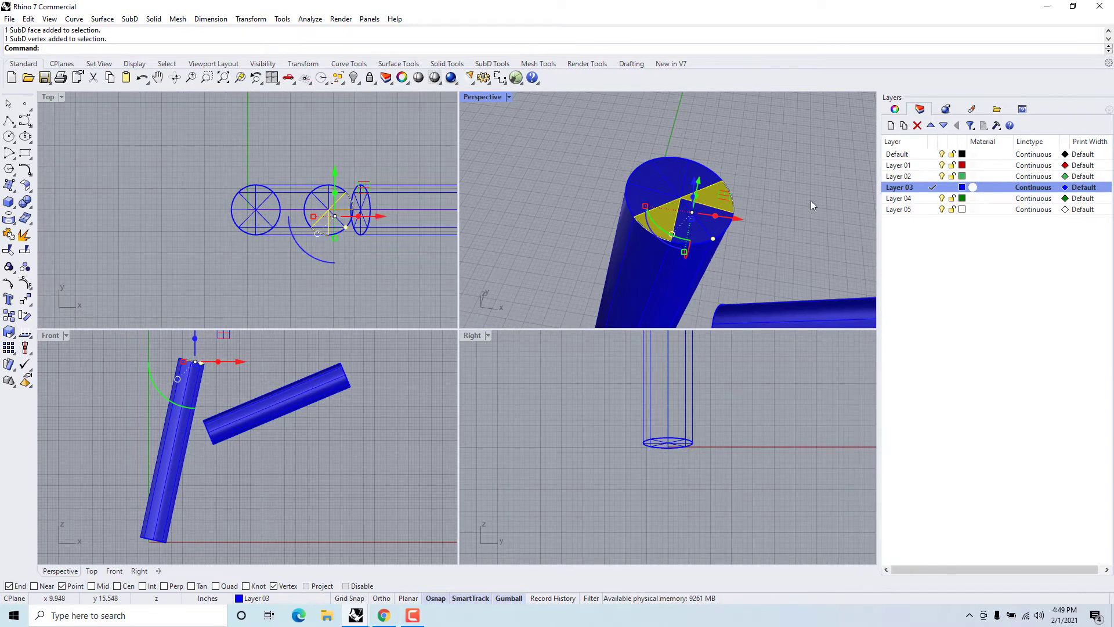
key("Escape")
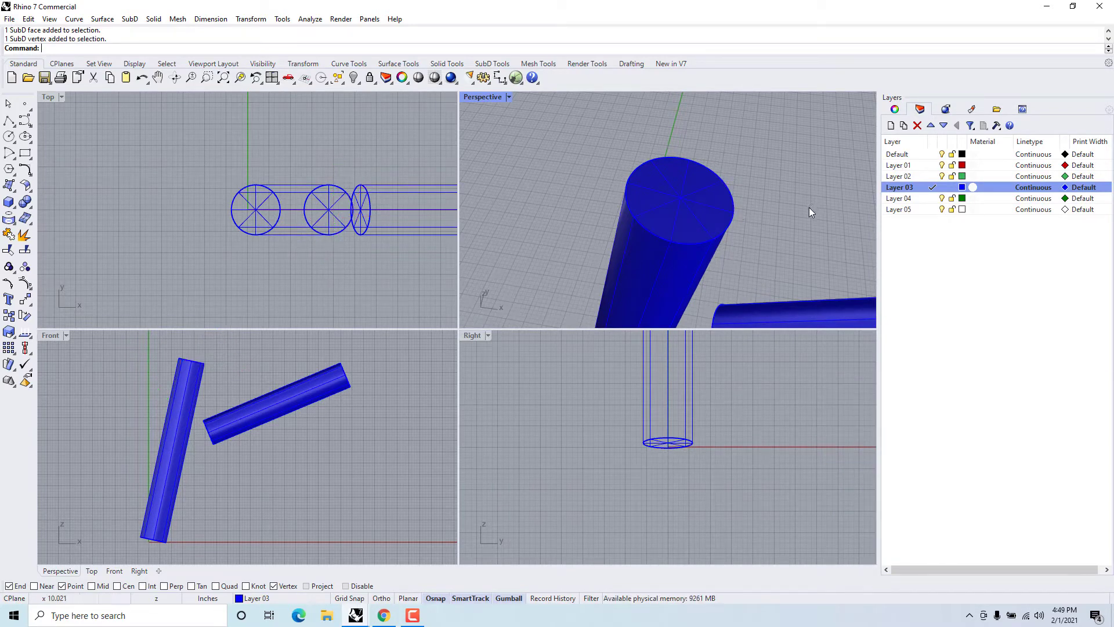
Step: Delete the centre vertex of one pipe's end cap
left_click(680, 200, "ctrl+shift")
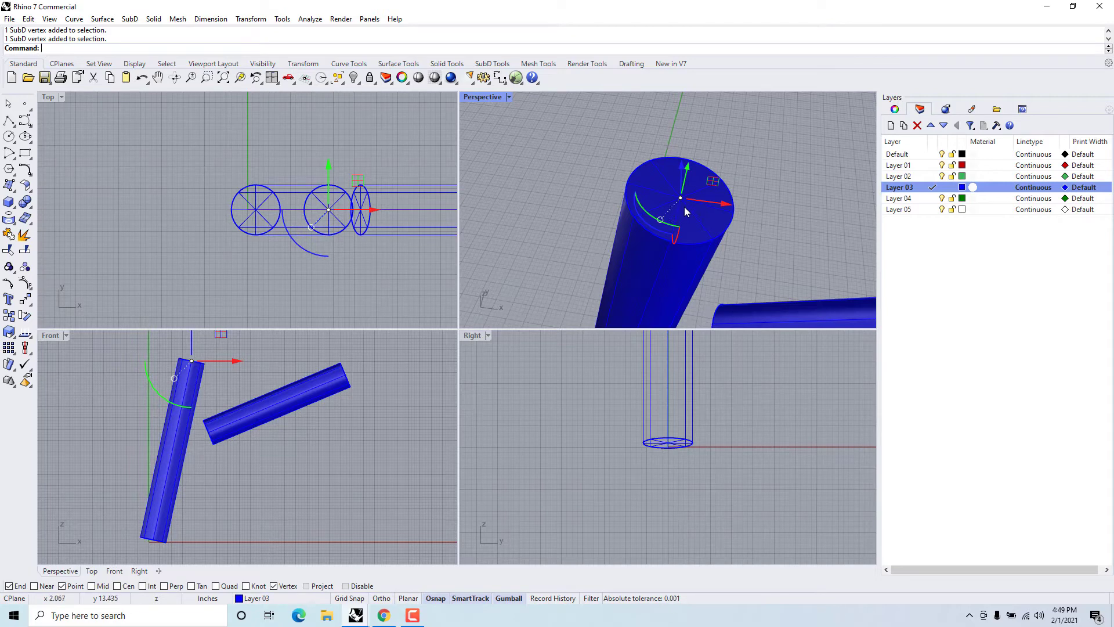
scroll(685, 208, "up", 5)
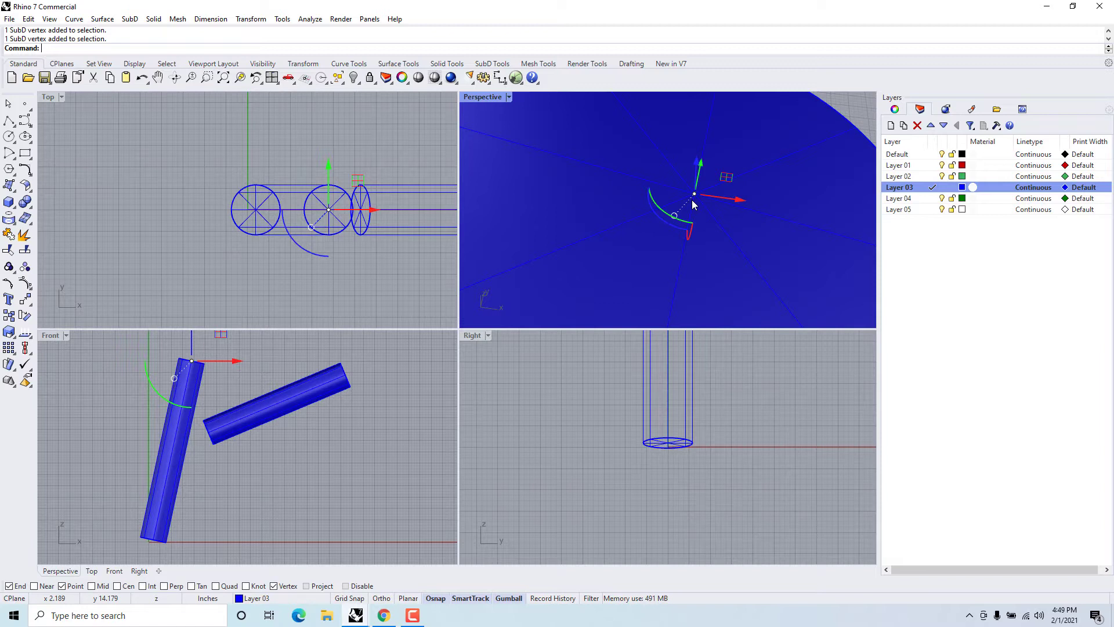
key("Delete")
scroll(690, 203, "down", 5)
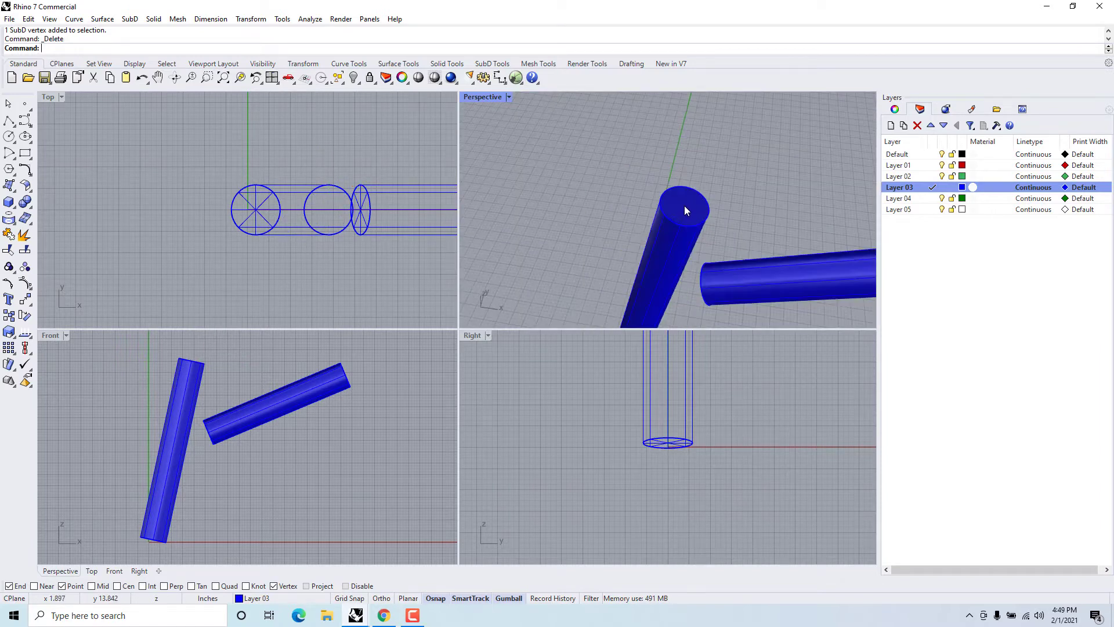
left_click(685, 208)
left_click(750, 190)
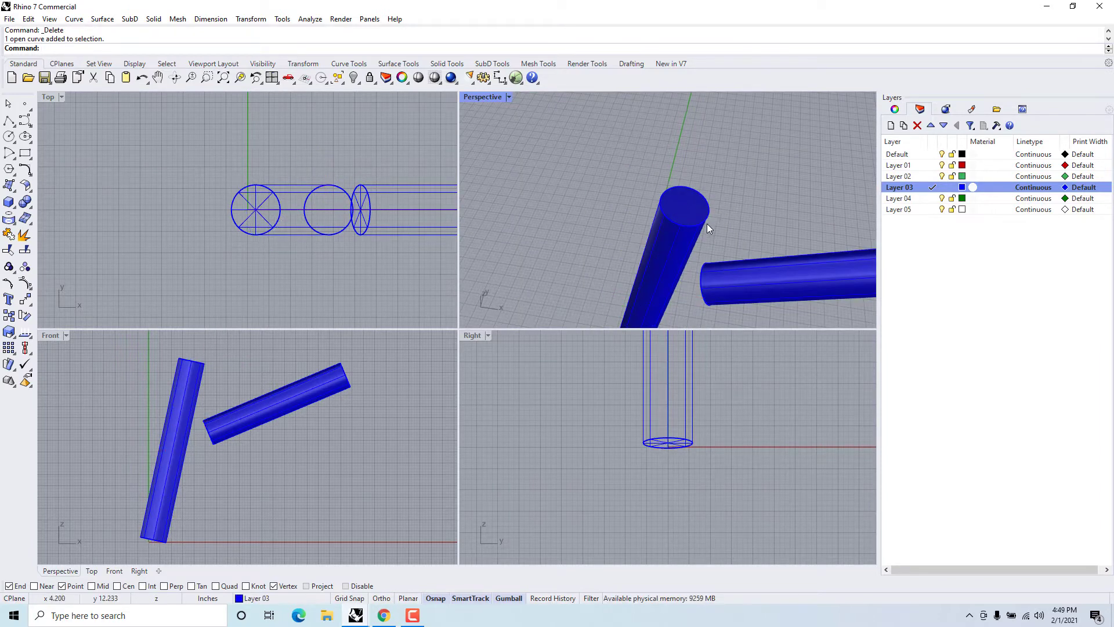
Step: Delete the upright pipe's top-cap centre vertex to open that end, then clear the selection
left_click(696, 214, "ctrl+shift")
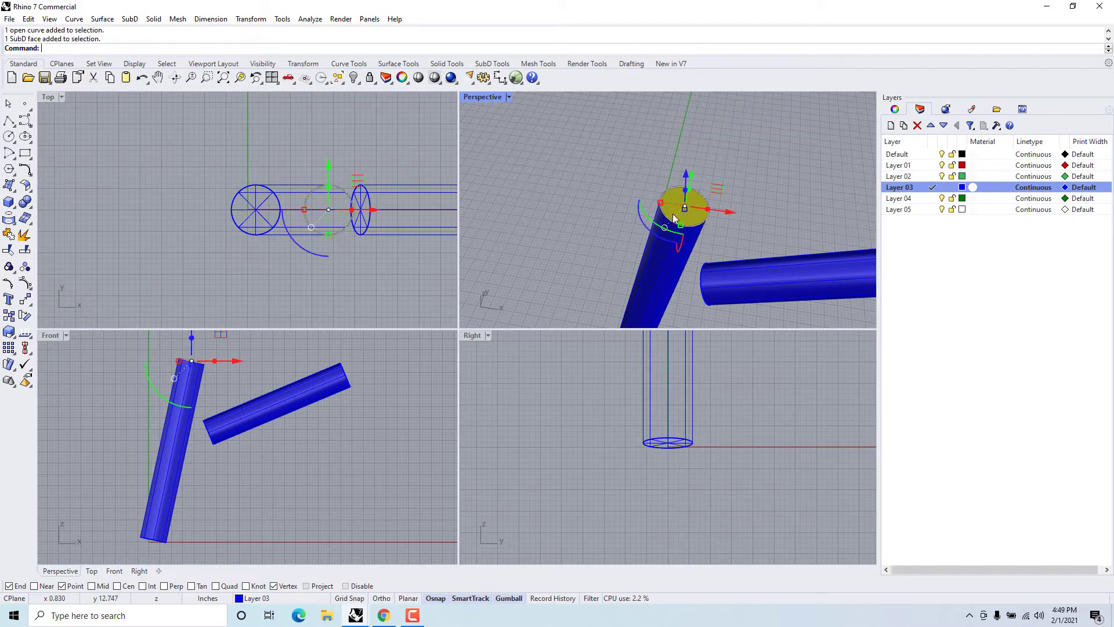
left_click(757, 211)
right_click_drag(757, 211, 764, 190)
scroll(786, 184, "up", 5)
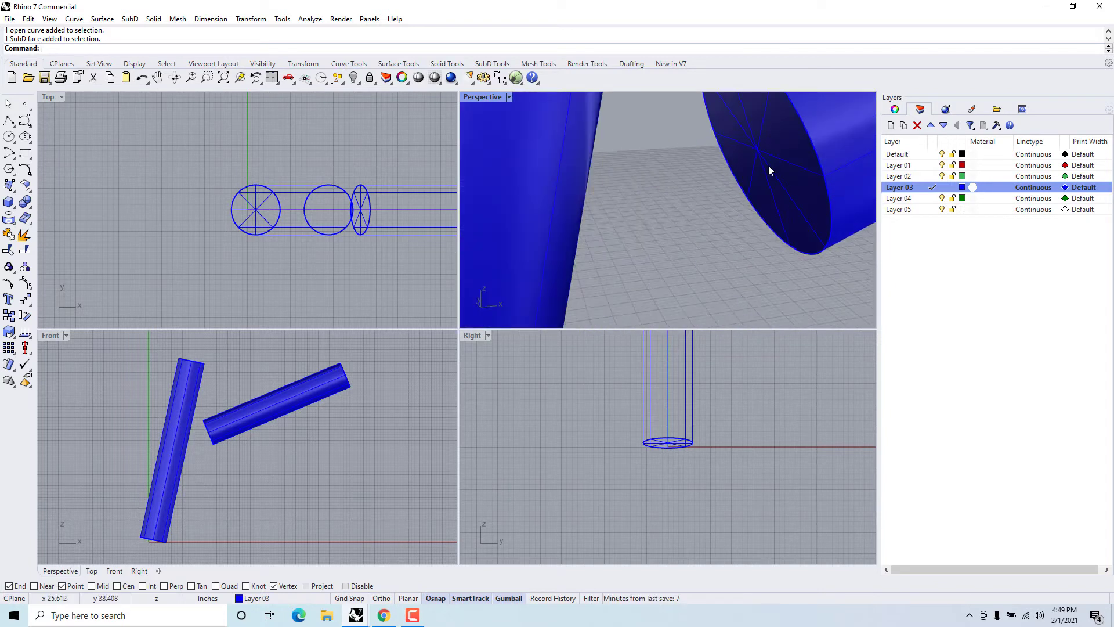
key("Delete")
left_click(758, 151)
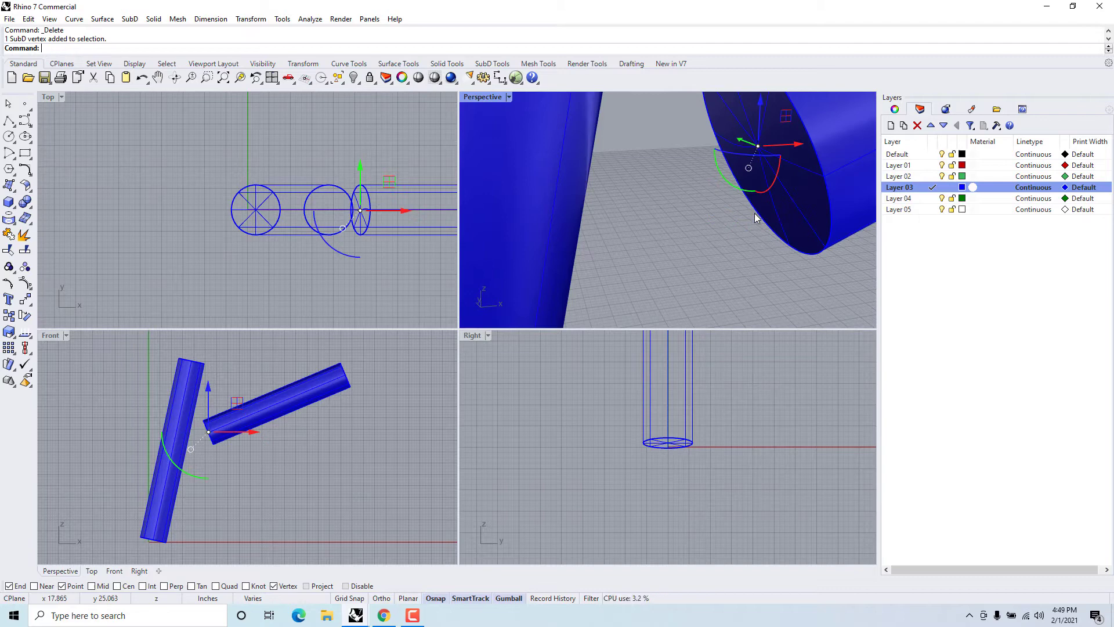
key("Delete")
right_click_drag(754, 214, 678, 247)
left_click(763, 196)
left_click(774, 206)
key("Escape")
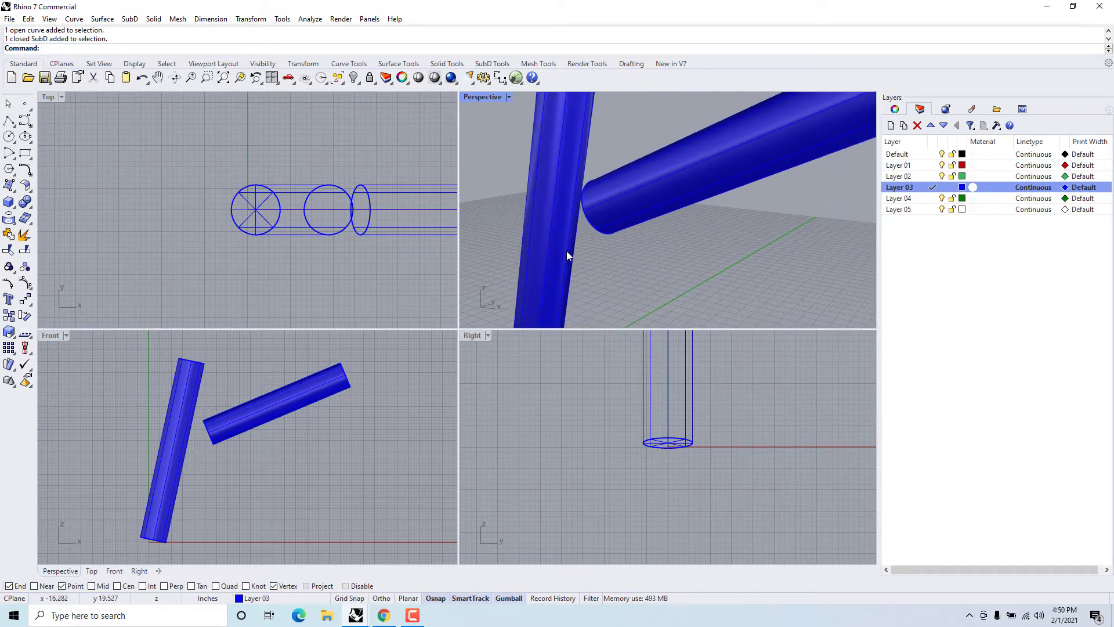
Step: Maximize the Perspective viewport and select the upright pipe's open top edge loop
scroll(574, 253, "down", 5)
scroll(581, 239, "up", 5)
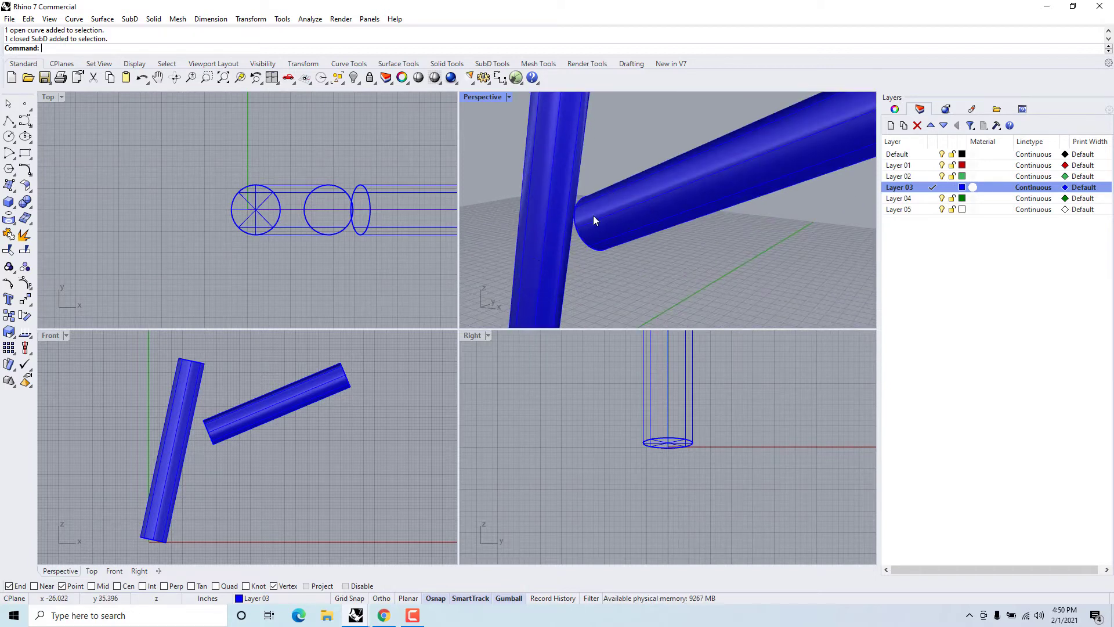
scroll(580, 203, "down", 5)
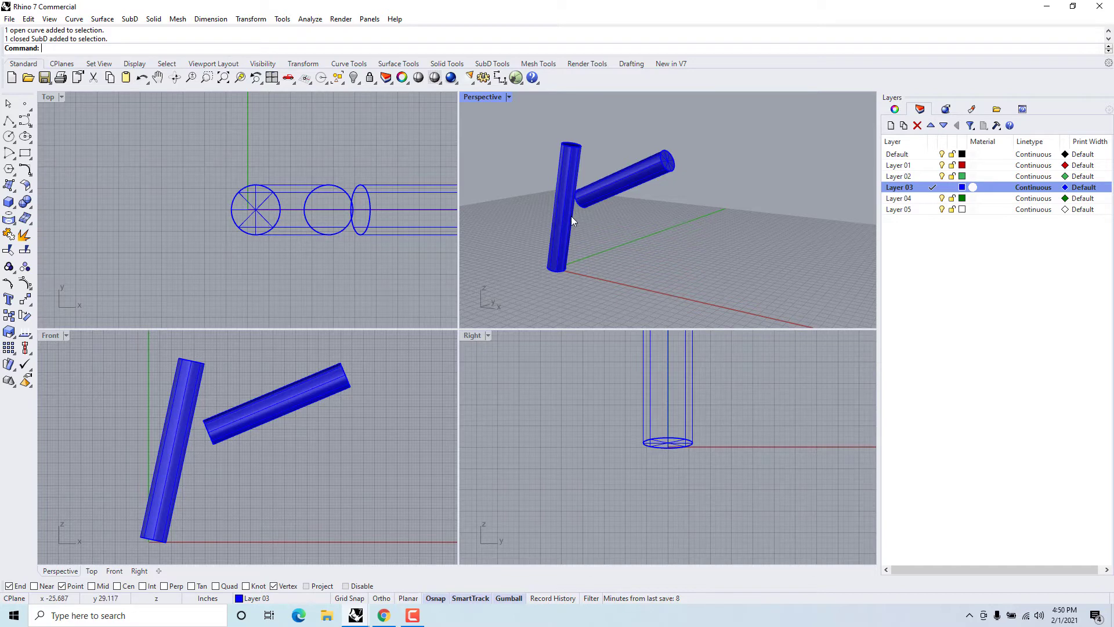
scroll(572, 206, "up", 5)
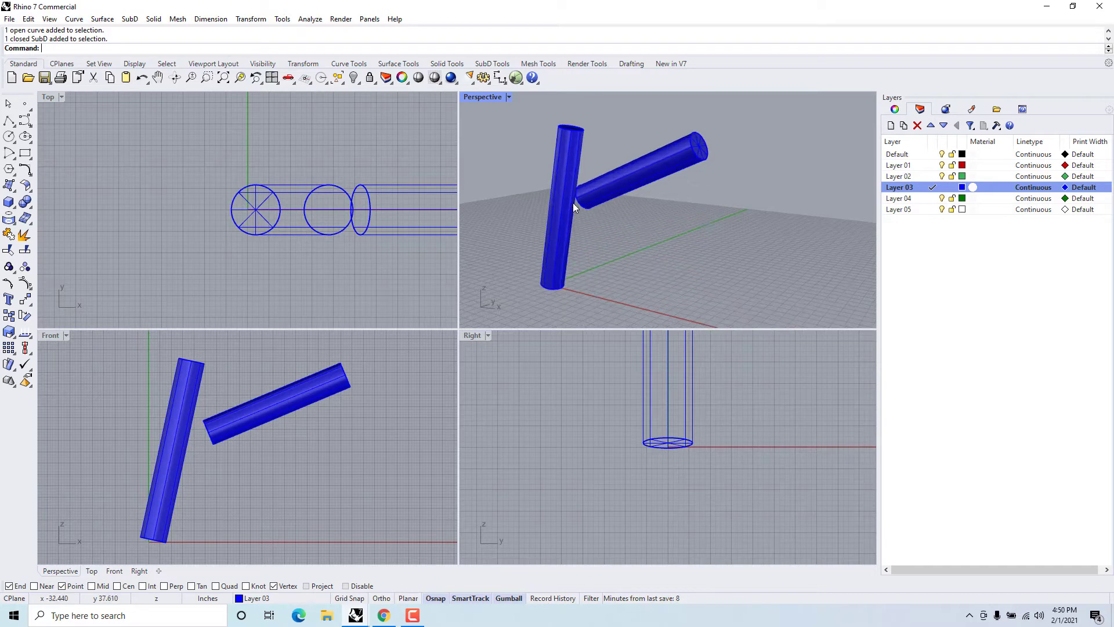
double_click(475, 97)
mouse_move(518, 231)
right_mouse_down()
mouse_move(584, 236)
mouse_move(522, 249)
right_mouse_up()
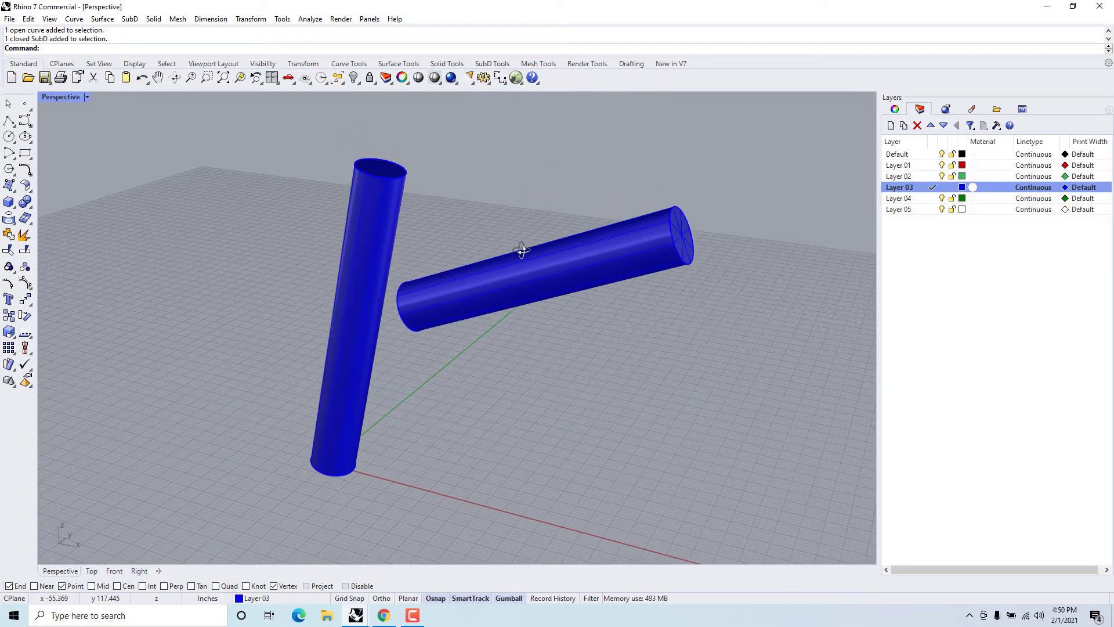
double_click(378, 180, "ctrl+shift")
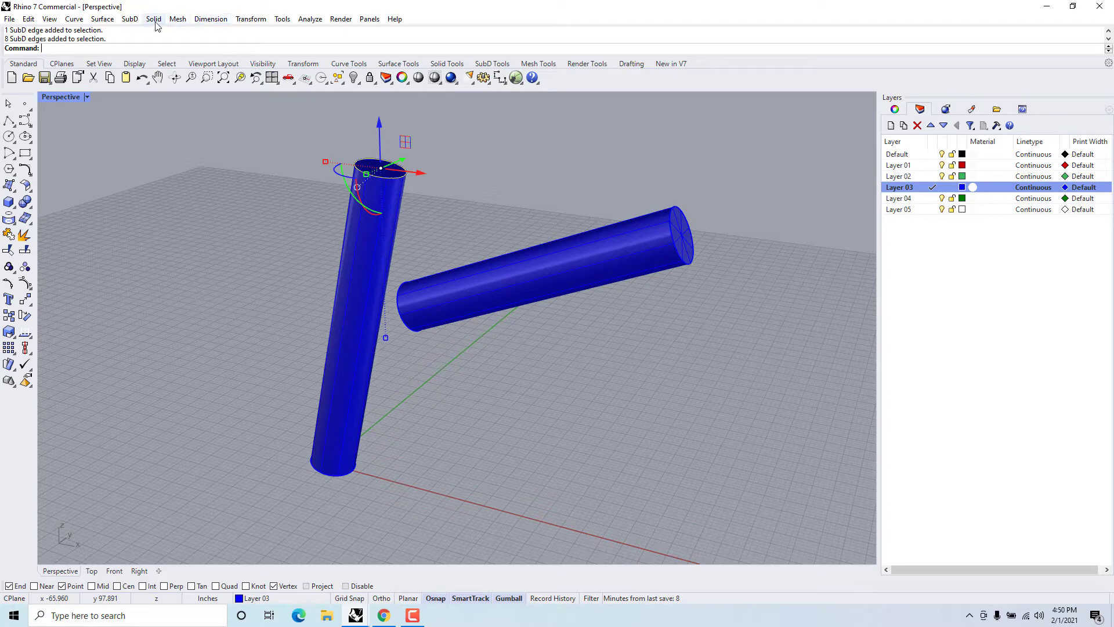
Step: Insert an edge loop around the upright pipe above the junction
left_click(129, 20)
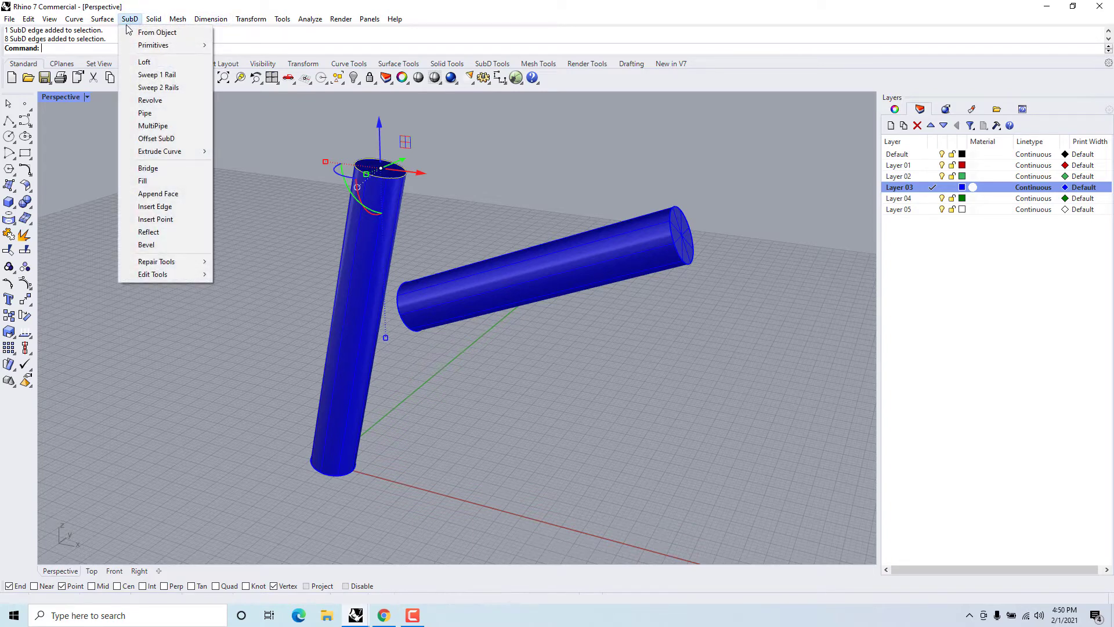
left_click(147, 207)
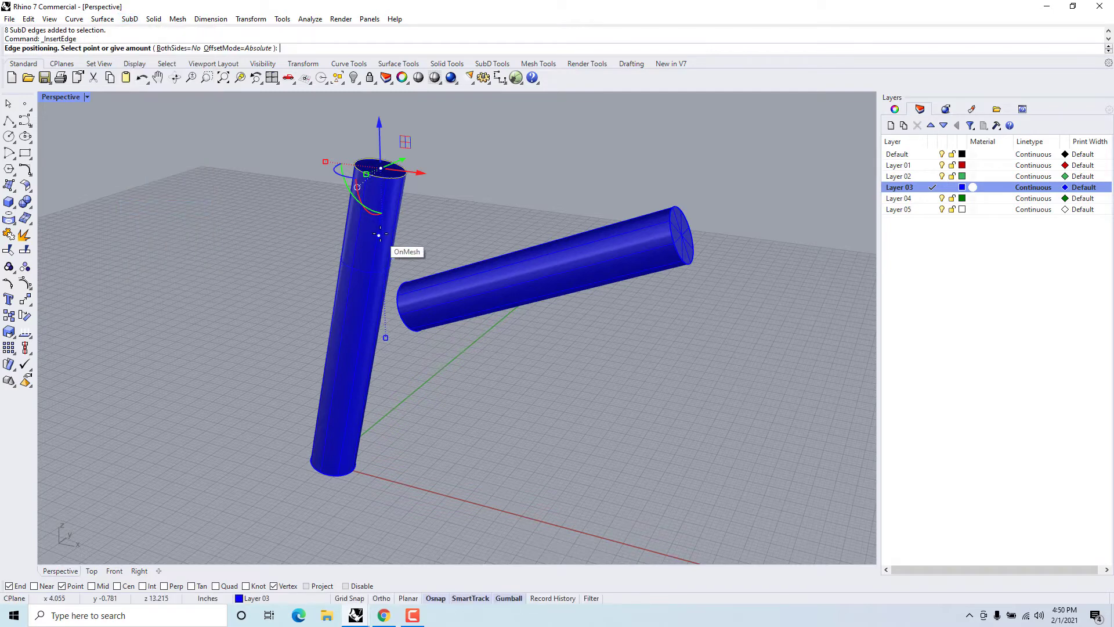
scroll(400, 232, "up", 3)
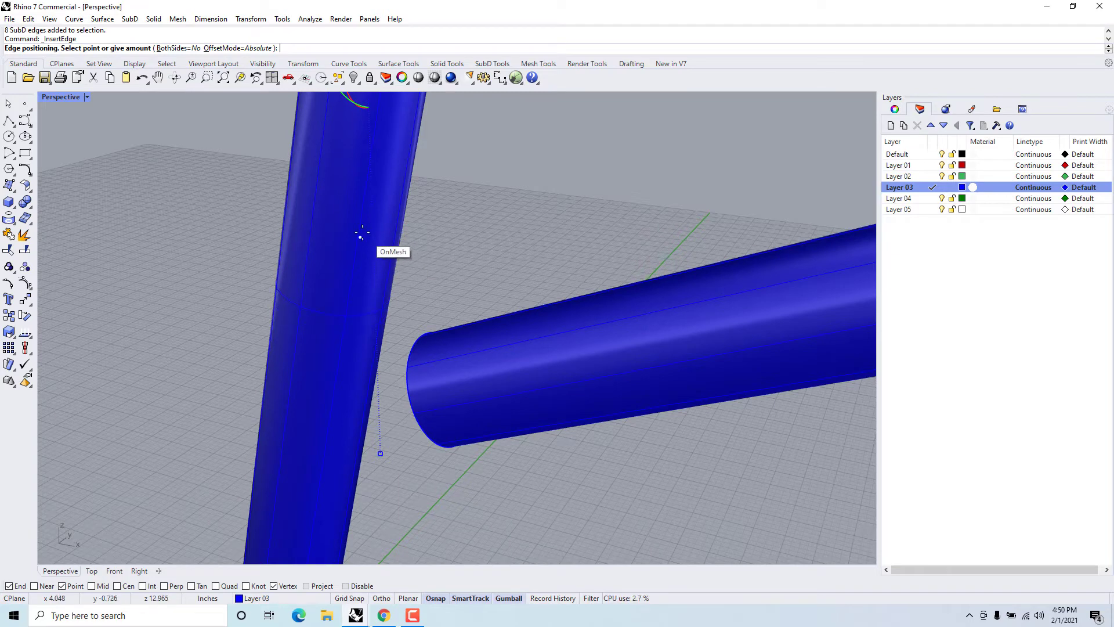
scroll(384, 248, "down", 2)
left_click(351, 210)
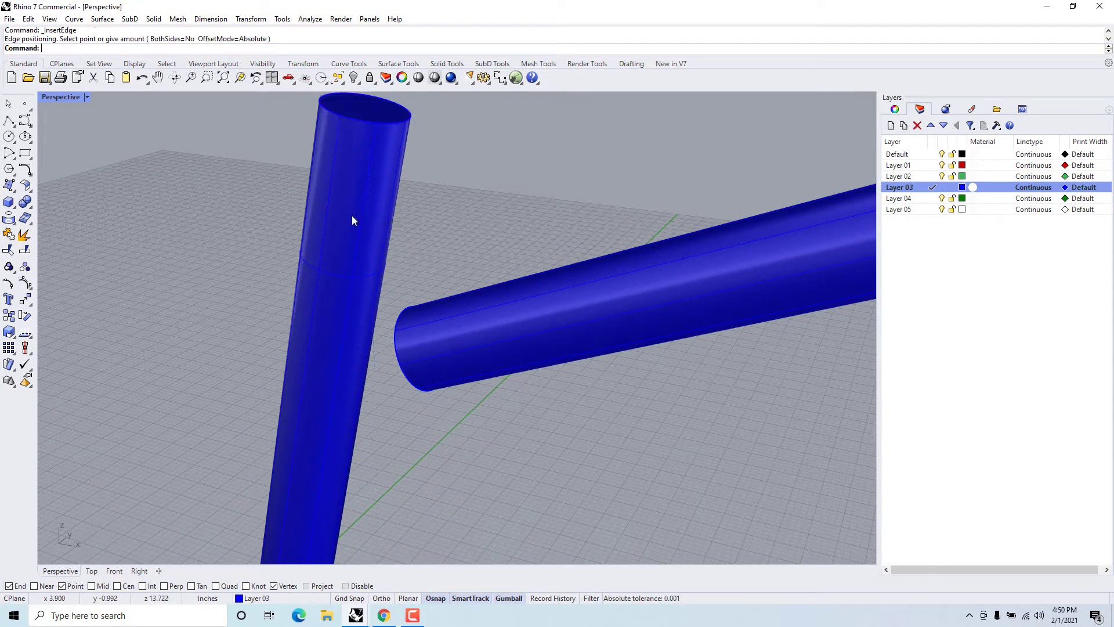
double_click(323, 276)
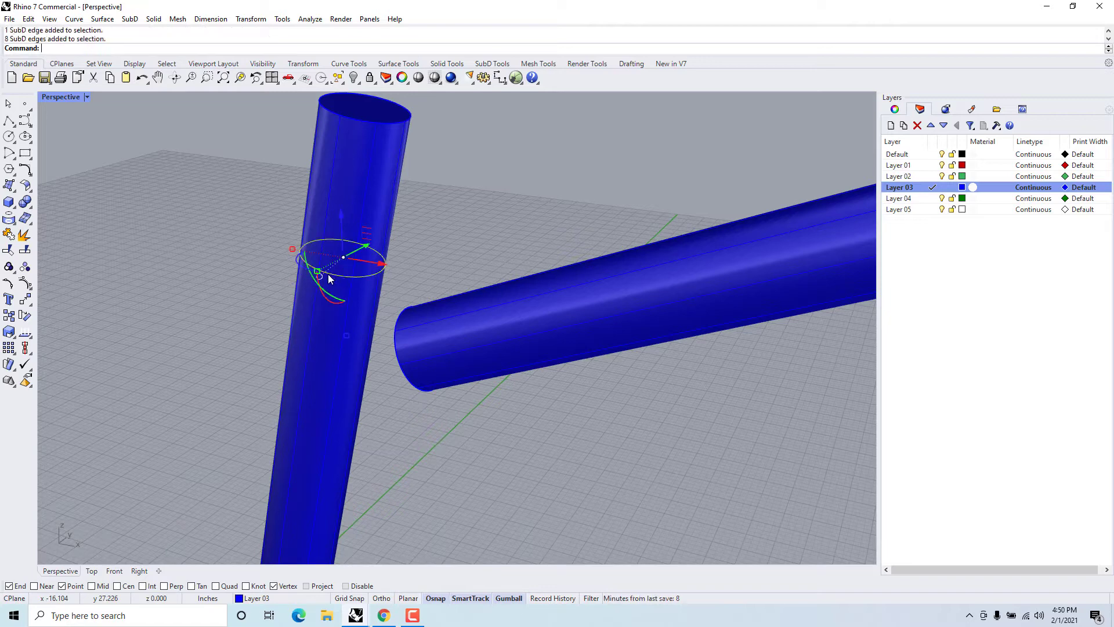
Step: Insert a second edge loop lower on the upright pipe, below the junction
key("Return")
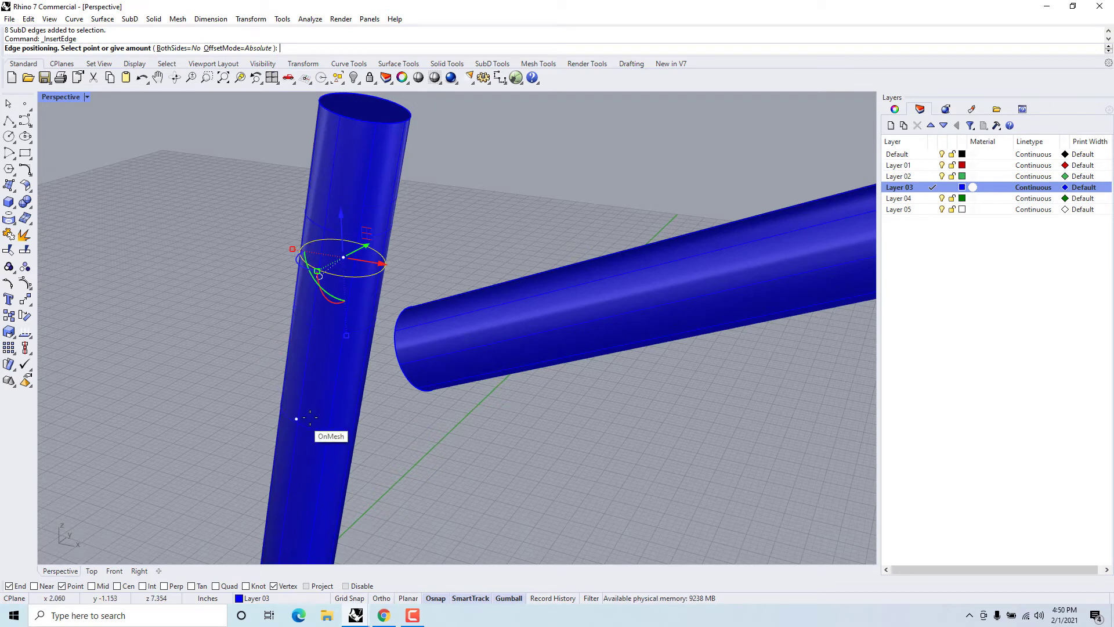
left_click(337, 416)
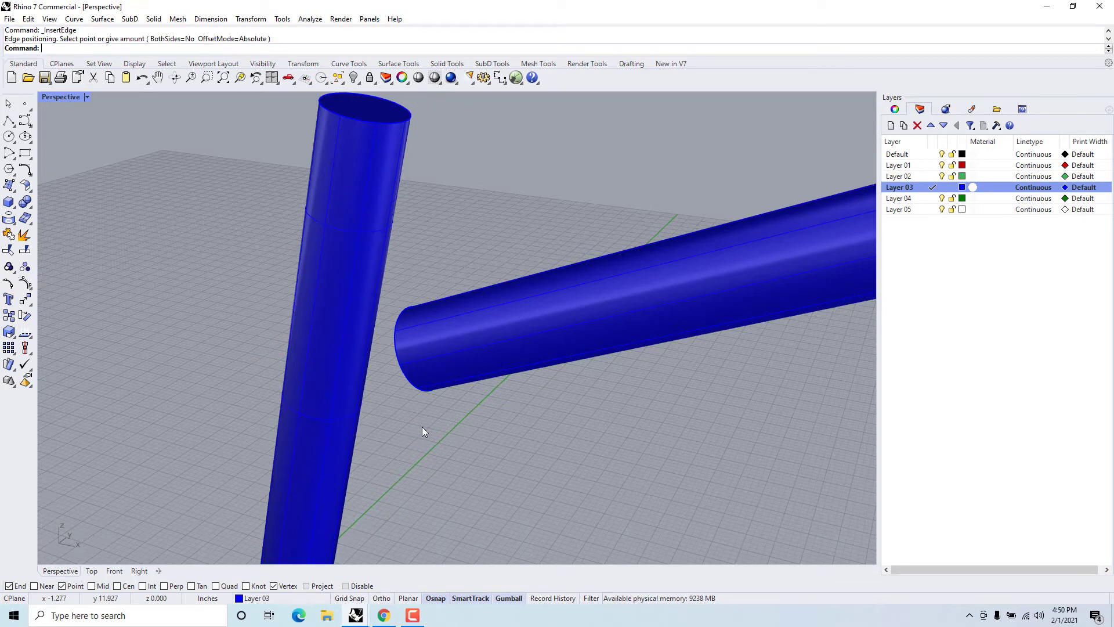
right_click_drag(422, 427, 436, 401)
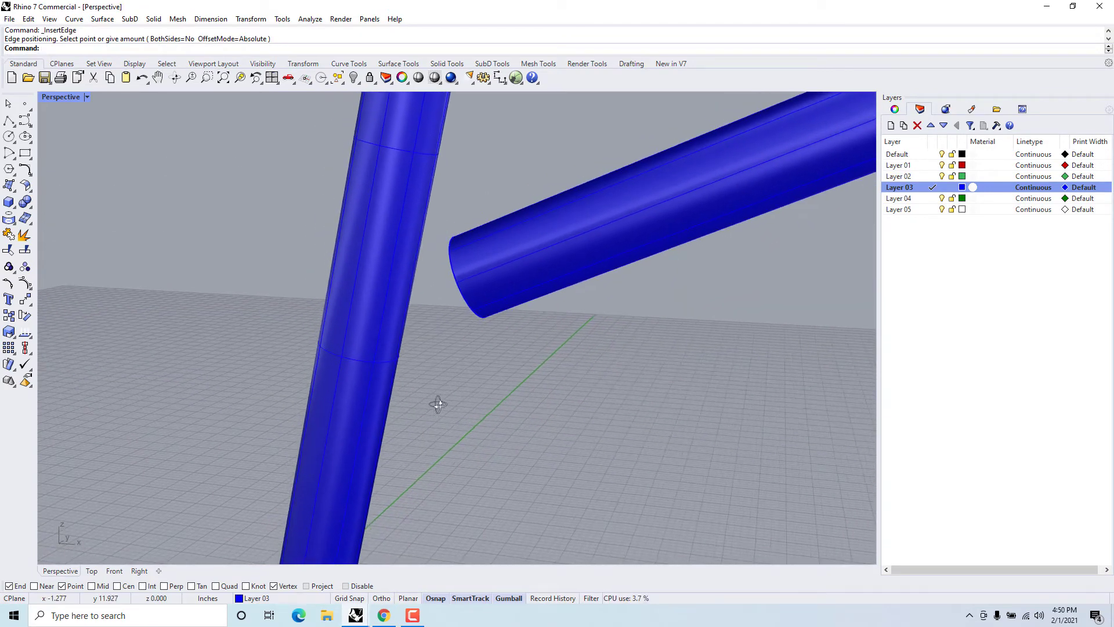
double_click(401, 152, "ctrl+shift")
double_click(361, 358, "ctrl+shift")
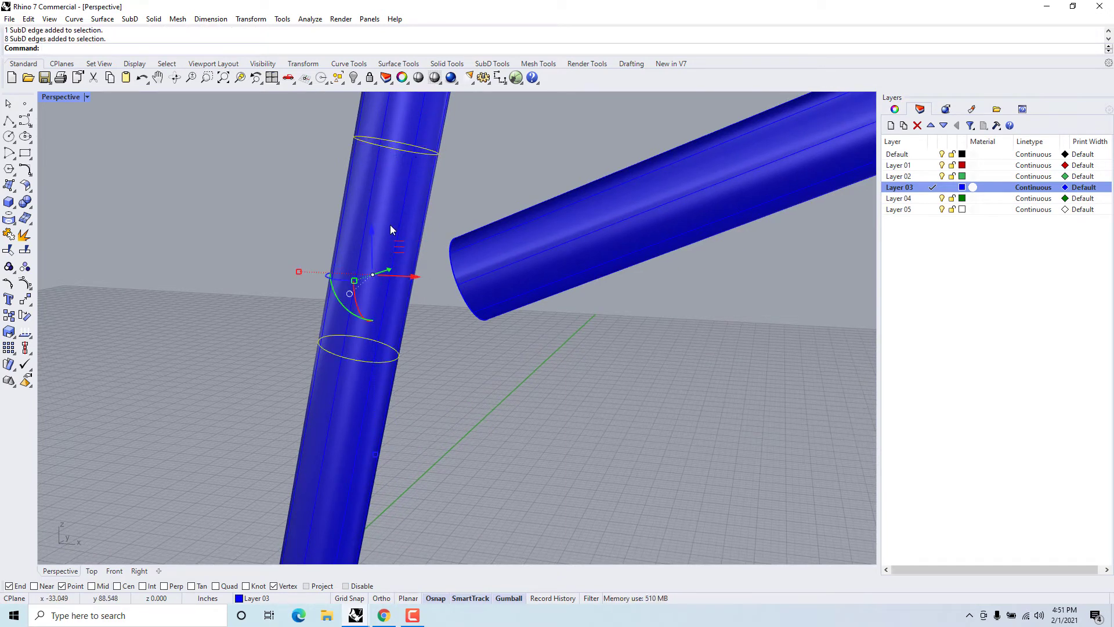
right_click_drag(432, 264, 440, 337)
key("Escape")
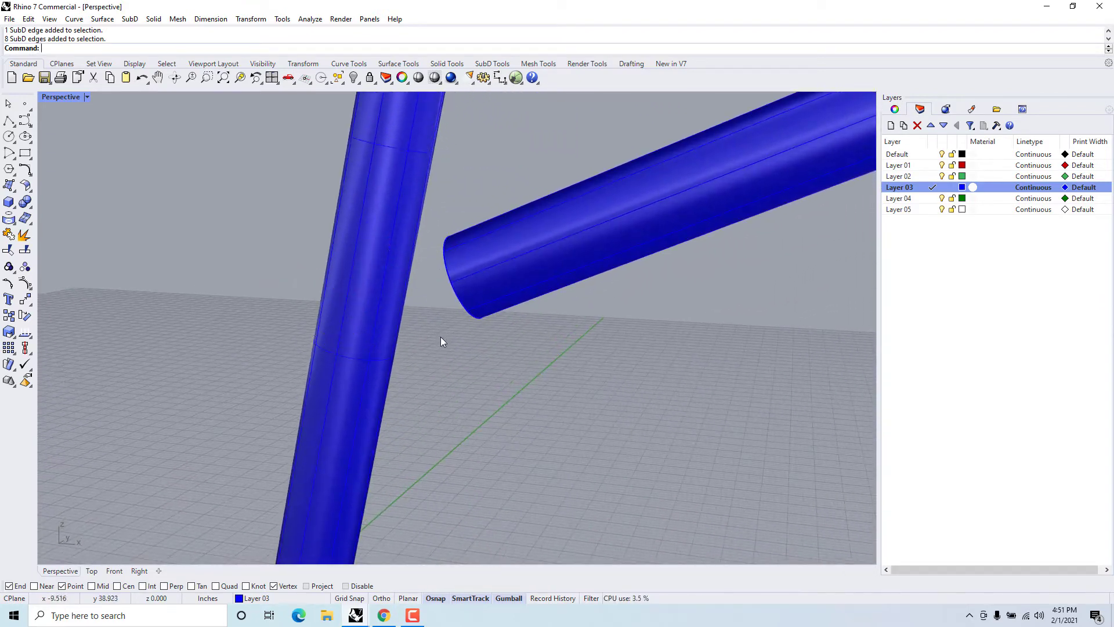
Step: Set Layer 03's colour swatch to cyan on the HSV wheel
left_click(962, 187)
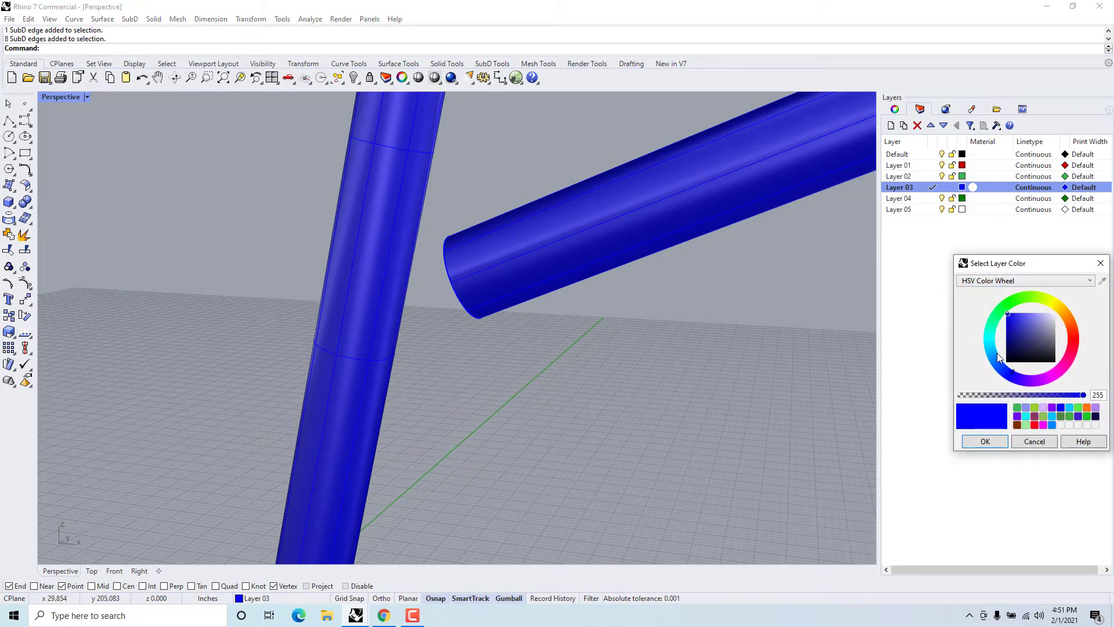
left_click(990, 332)
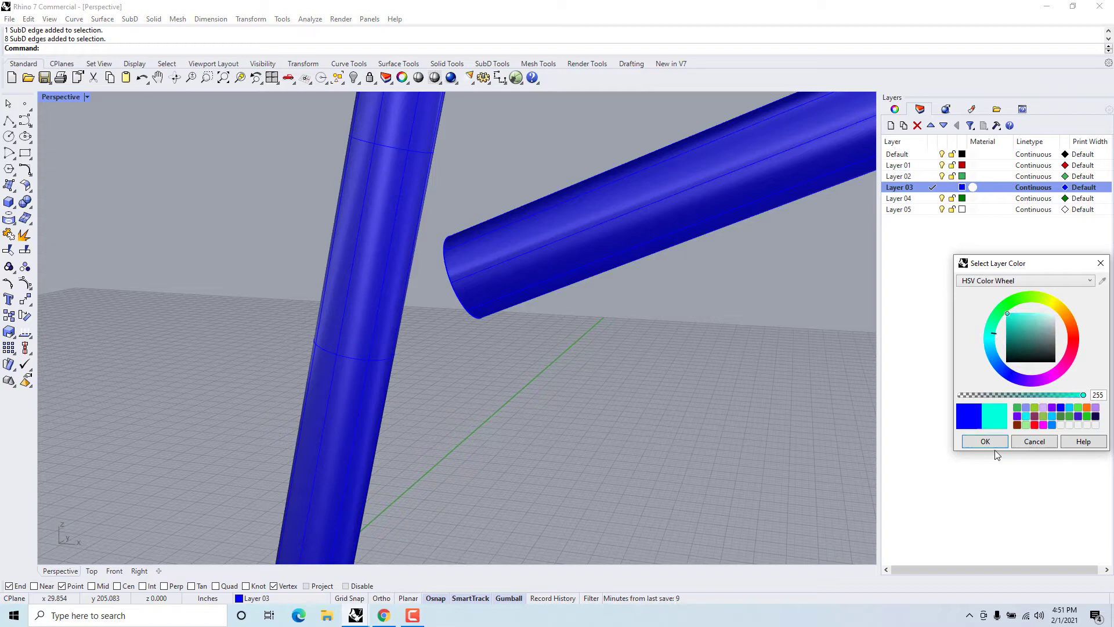
left_click(995, 442)
right_click_drag(624, 376, 567, 360)
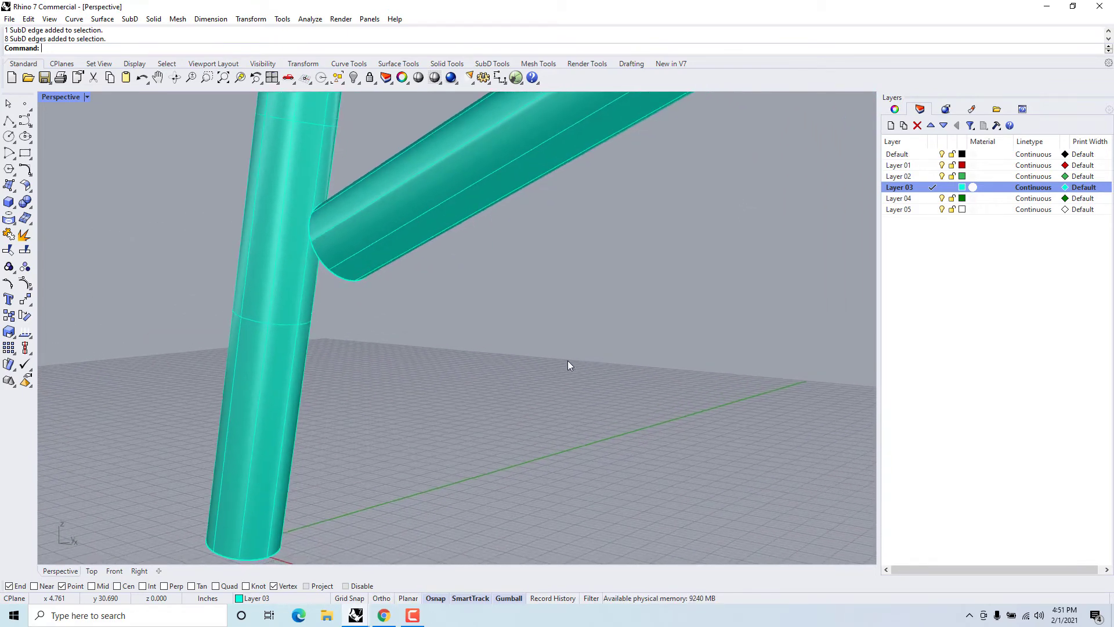
Step: Delete a vertical edge between the new loops and select the merged face at the junction
right_click_drag(290, 328, 333, 368)
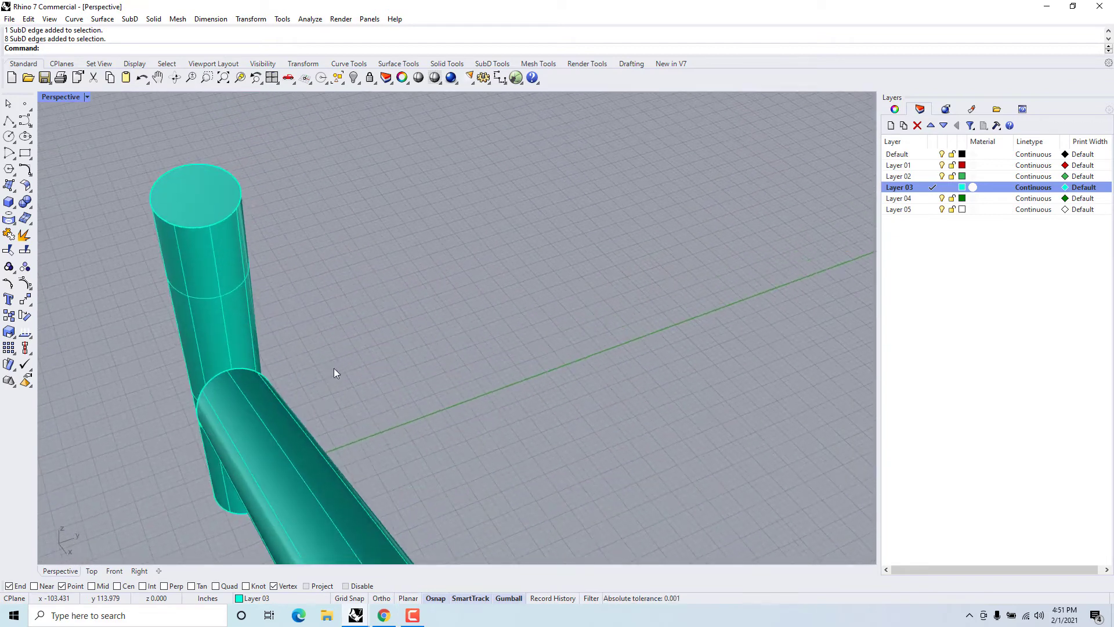
left_click(226, 338, "ctrl+shift")
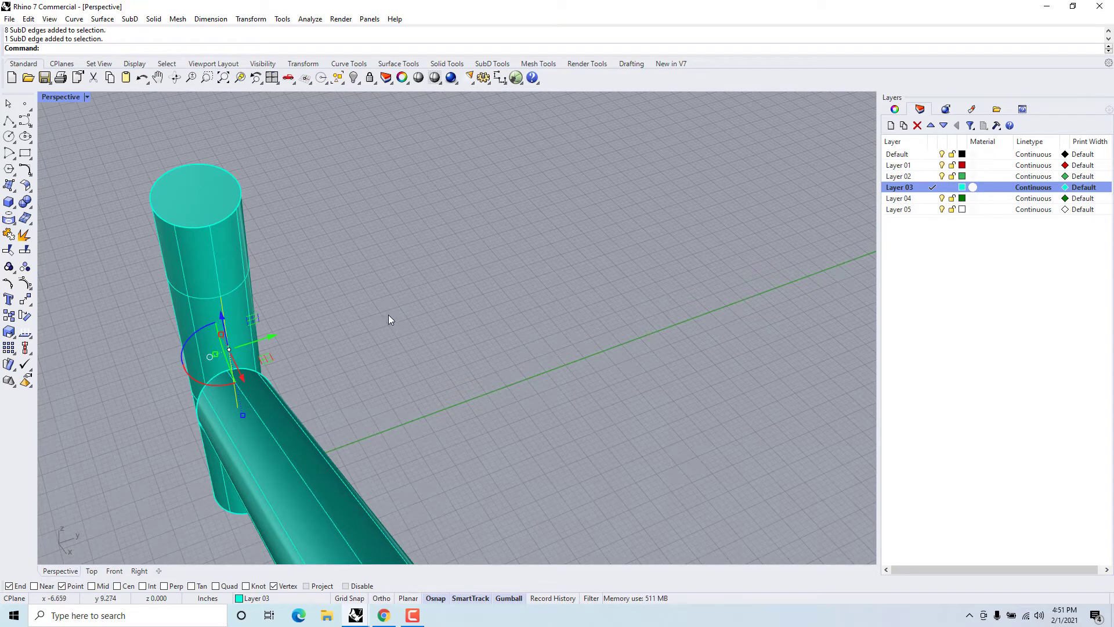
key("Delete")
right_click_drag(389, 314, 396, 295)
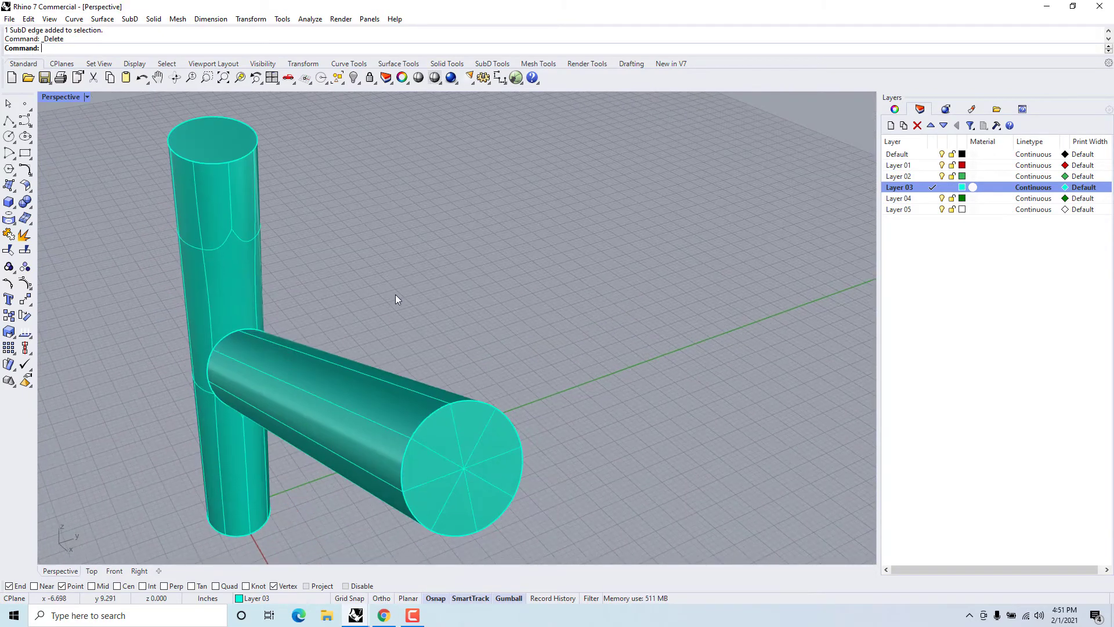
left_click(241, 282, "ctrl+shift")
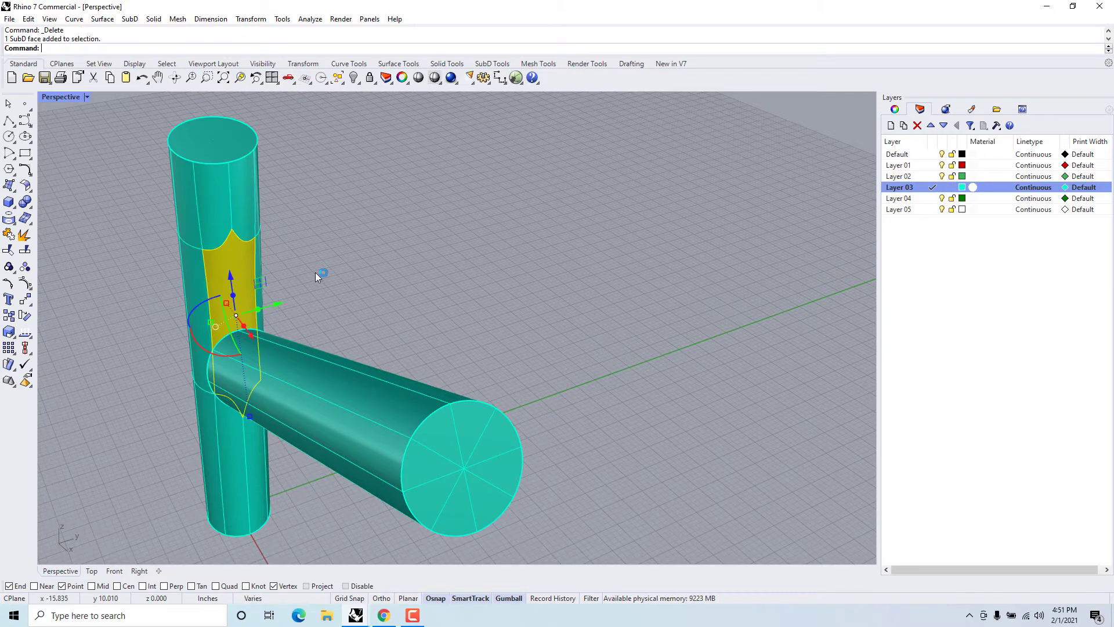
right_click_drag(315, 273, 372, 258)
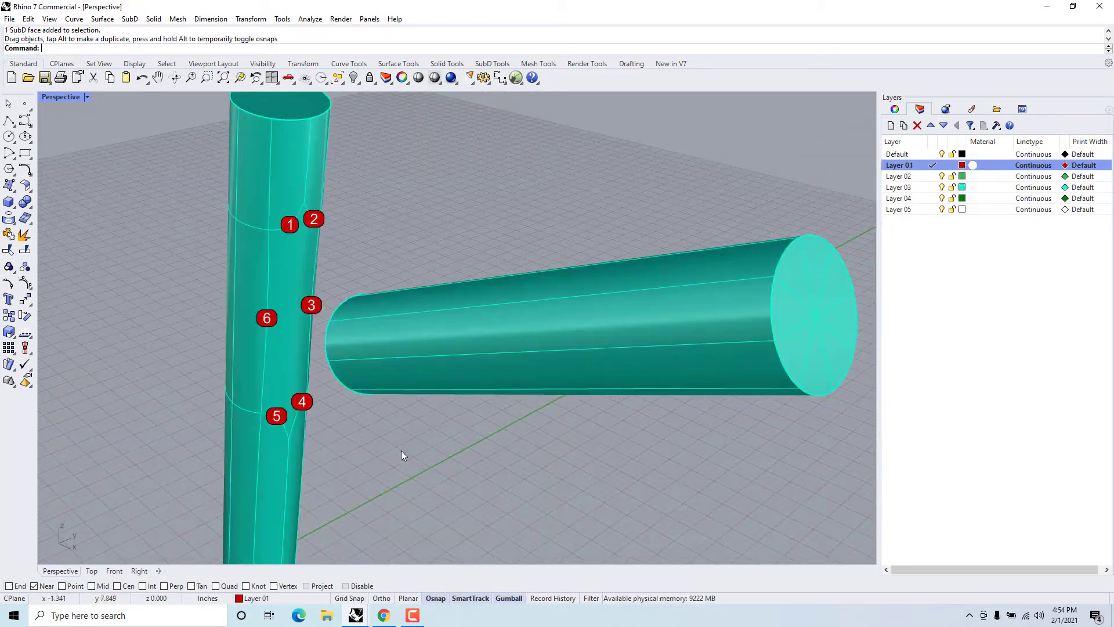
Step: Select the column face toward the branch pipe and switch the SubD display to flat
left_click(288, 271, "ctrl+shift")
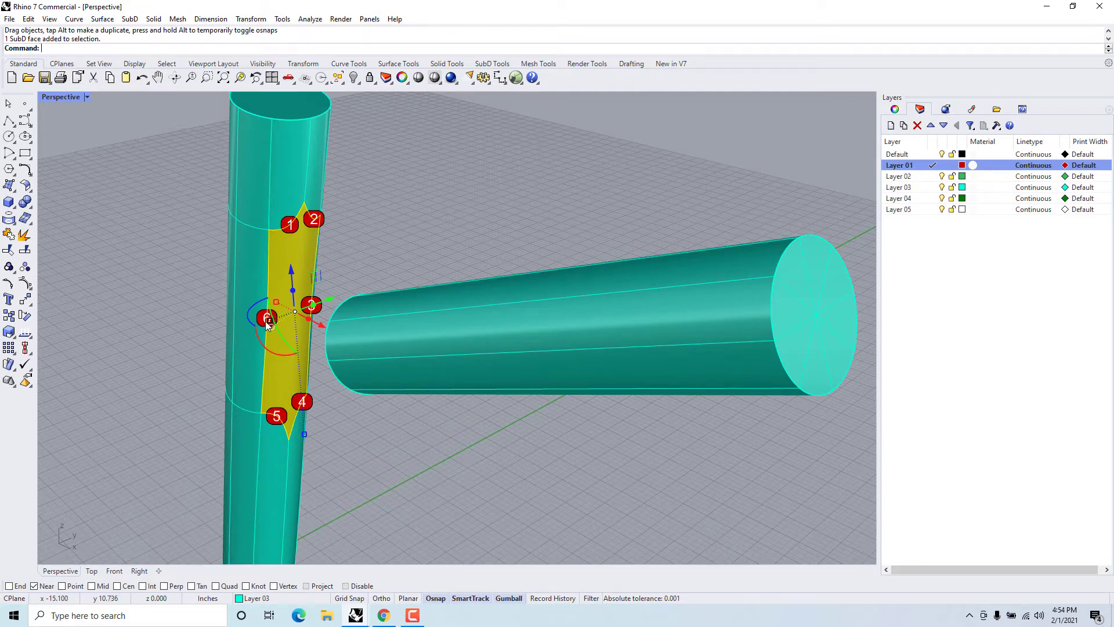
key("Tab")
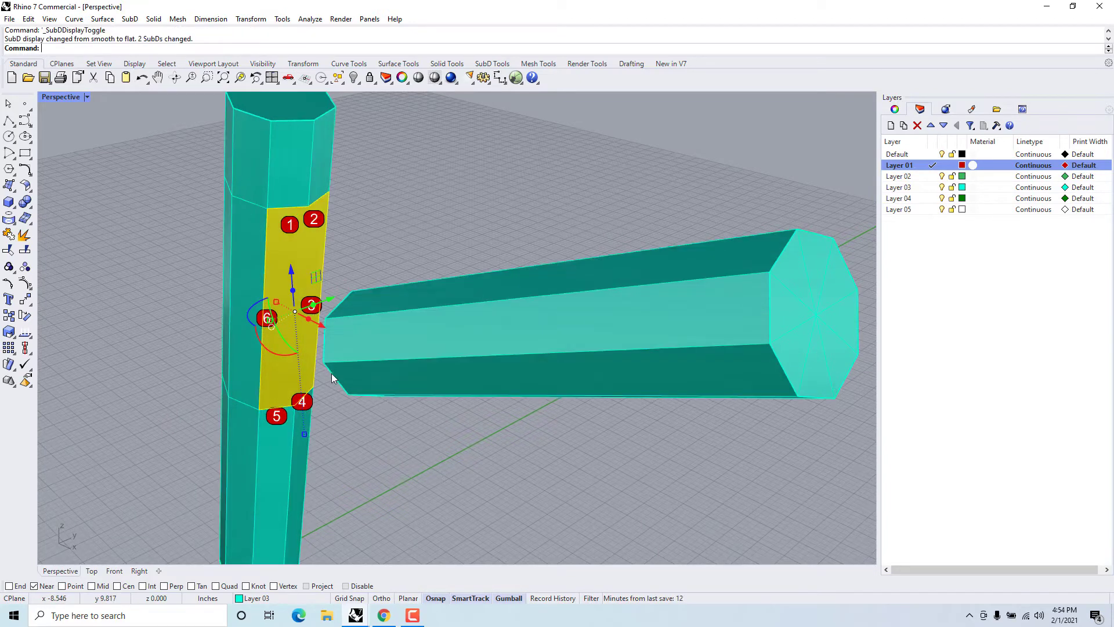
right_click_drag(330, 440, 357, 425)
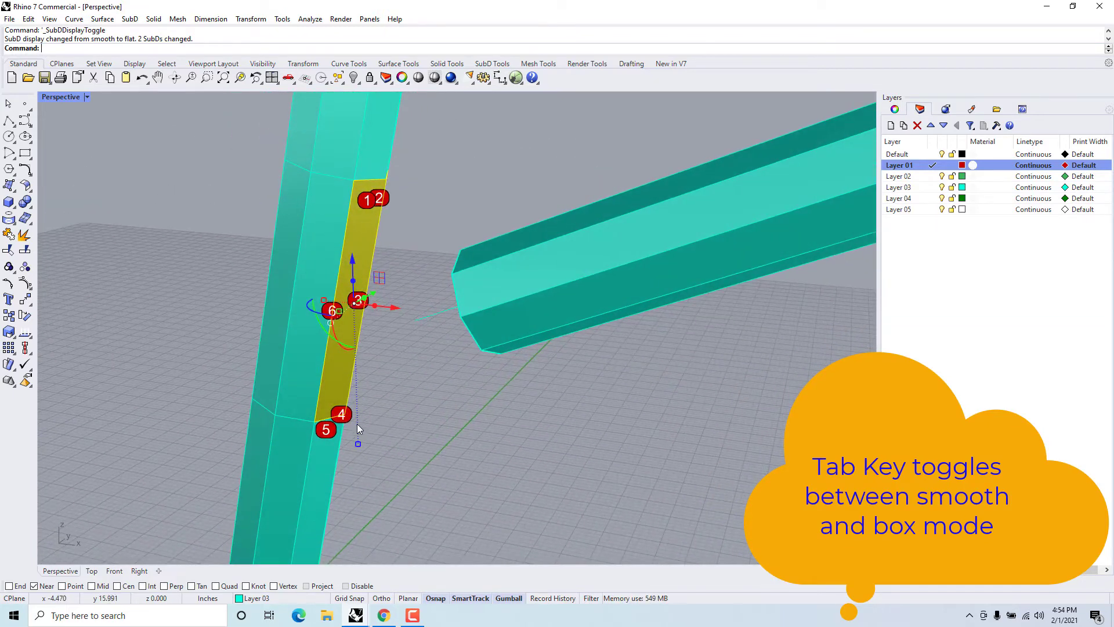
right_click_drag(423, 316, 648, 333)
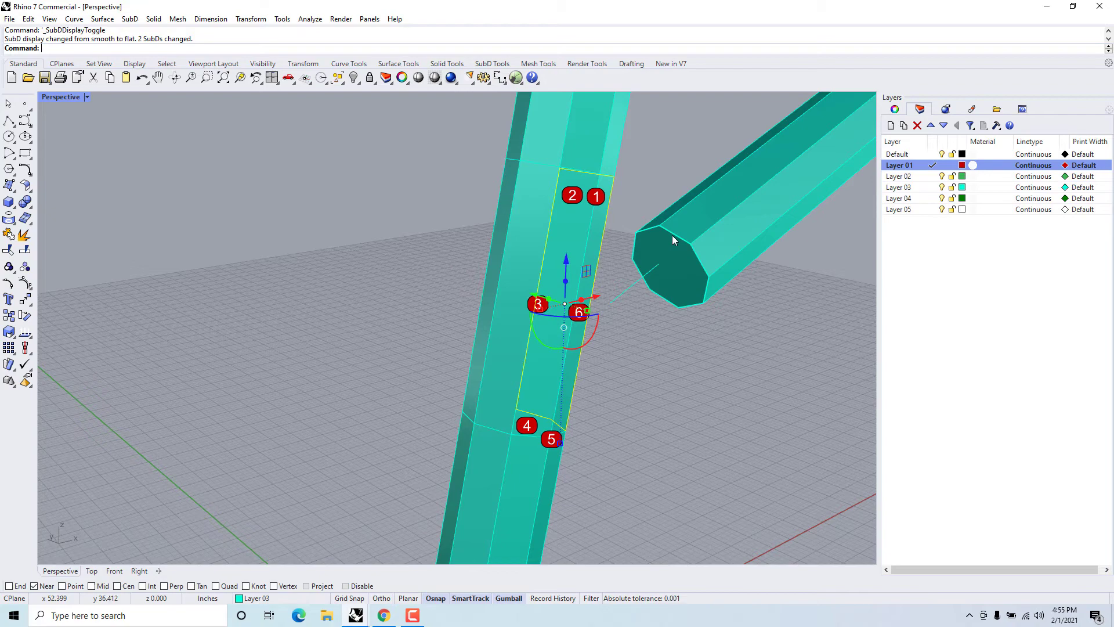
right_click_drag(649, 294, 487, 339)
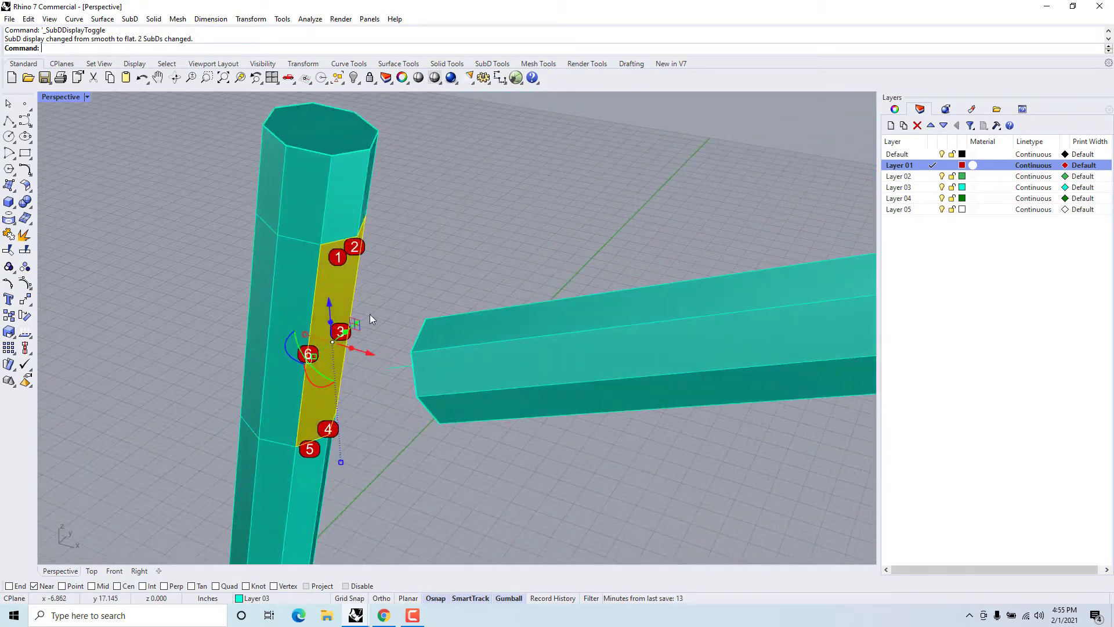
right_click_drag(344, 306, 565, 349)
Step: Select the branch pipe's octagonal end face and inspect it against the column face
left_click(663, 271, "ctrl+shift")
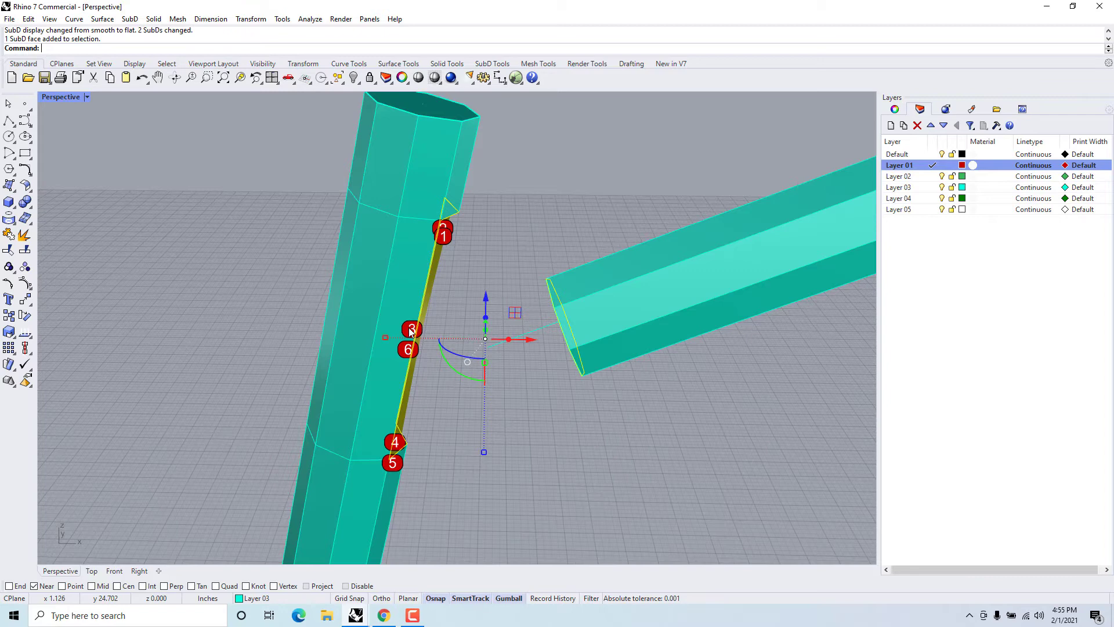
right_click_drag(429, 336, 326, 312)
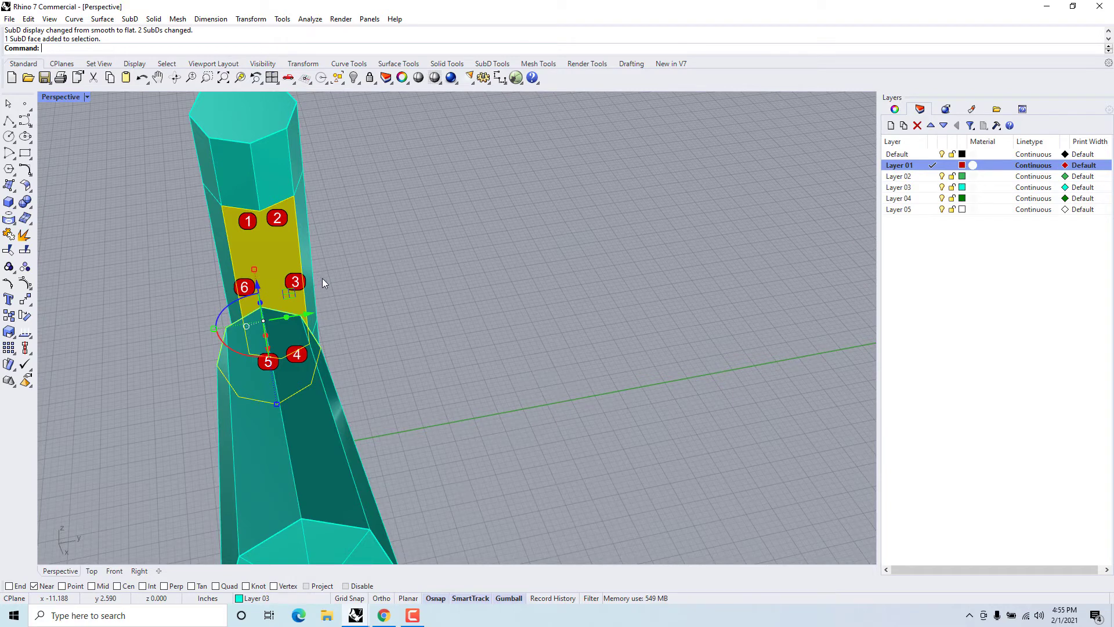
right_click_drag(322, 278, 598, 294)
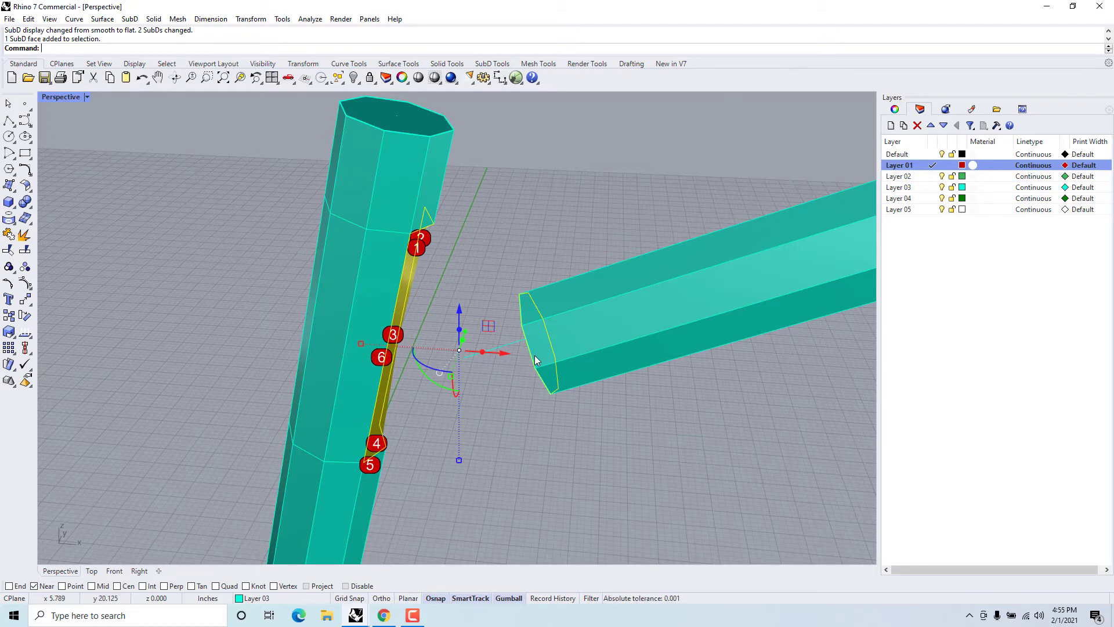
right_click_drag(535, 359, 490, 364)
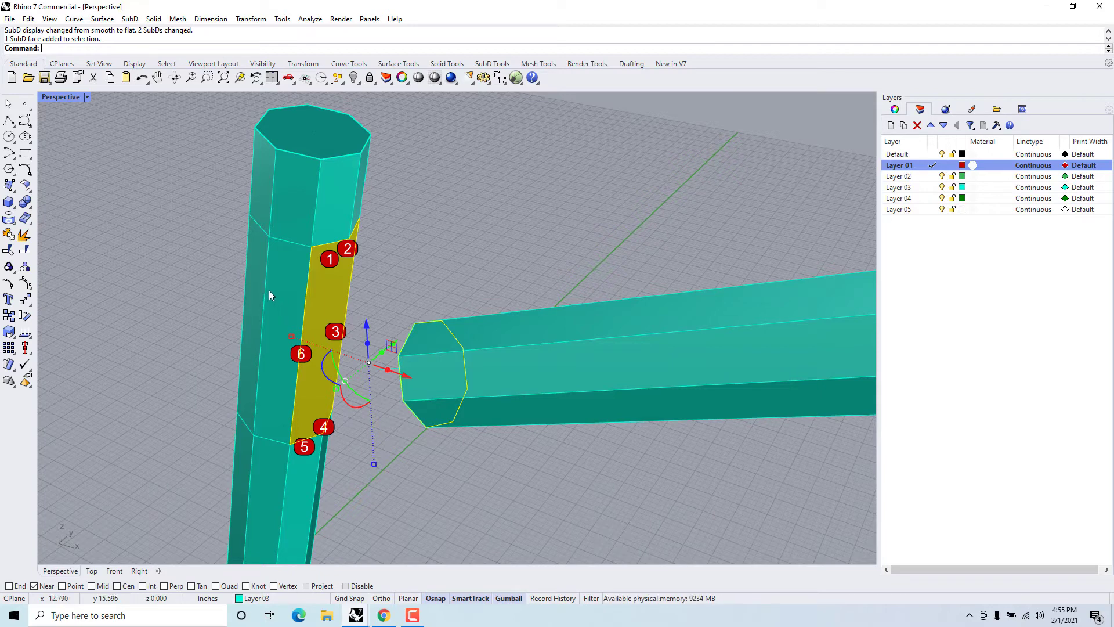
Step: Insert another edge loop on the upright column and delete an edge to enlarge the junction face
key("Escape")
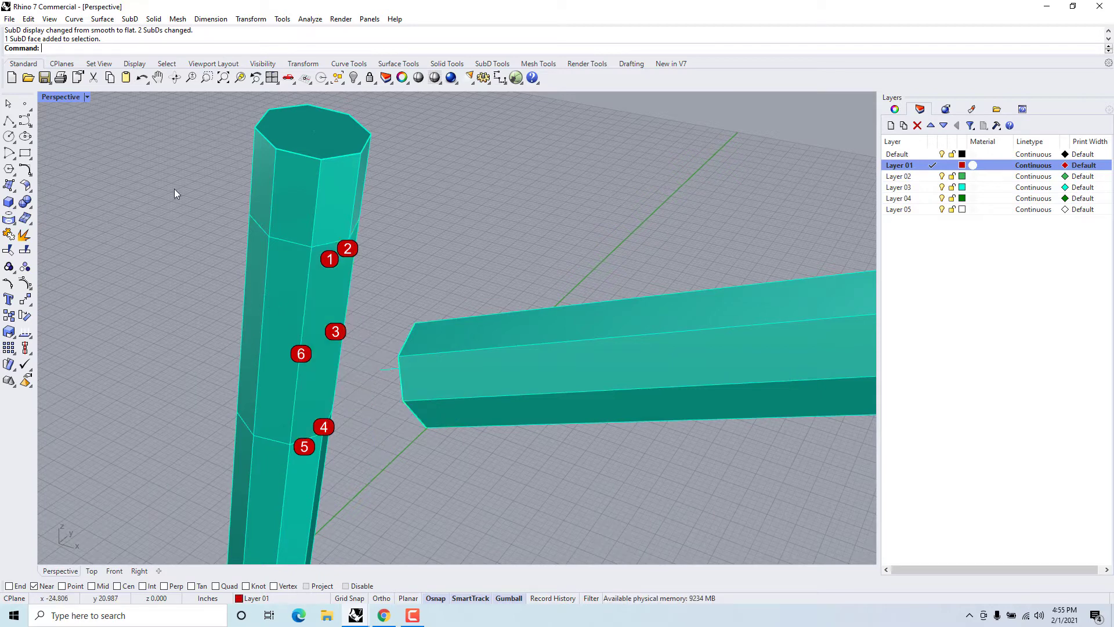
left_click(131, 20)
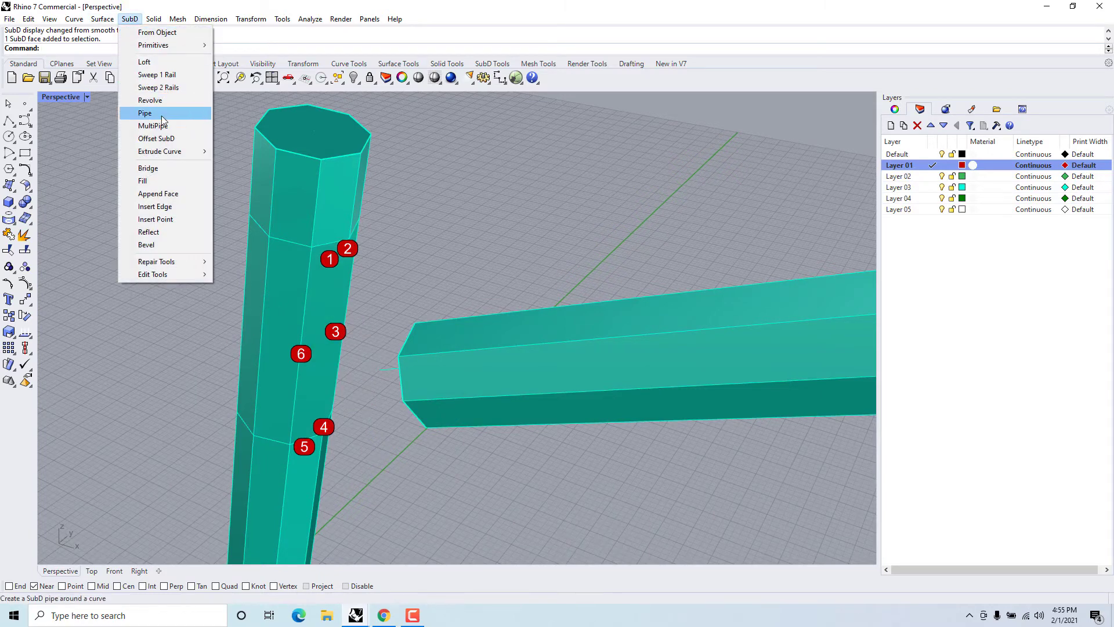
left_click(160, 207)
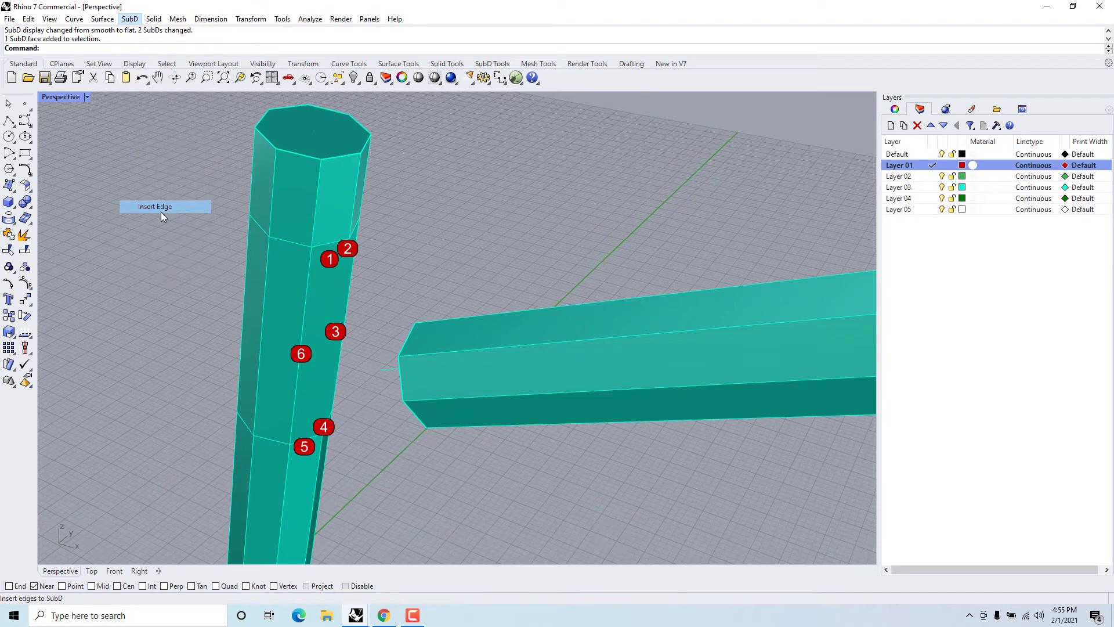
left_click(275, 440)
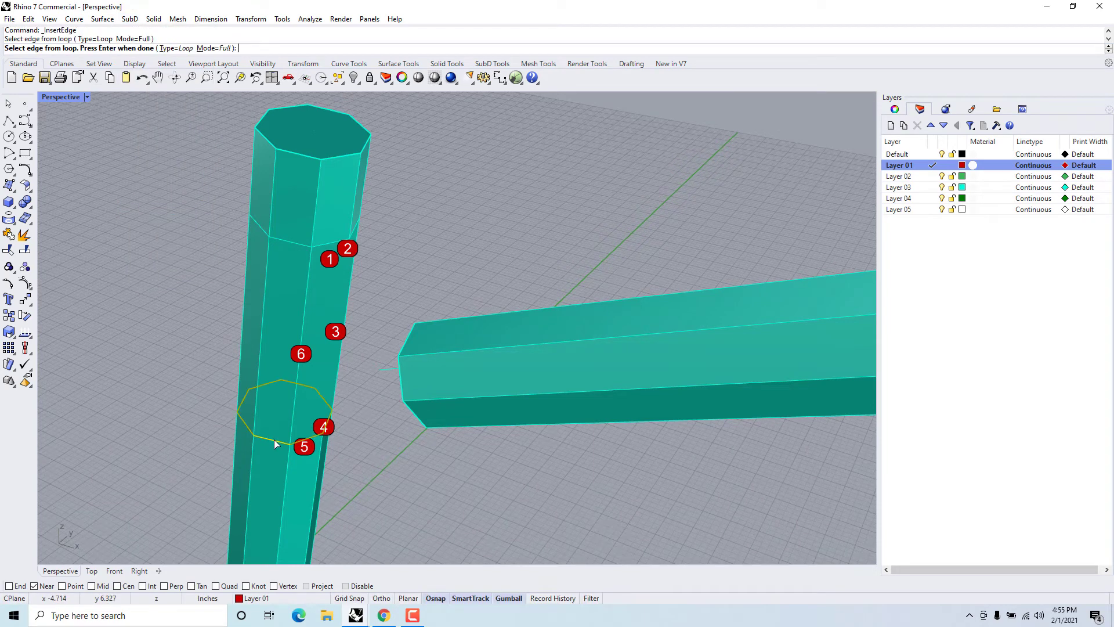
key("Return")
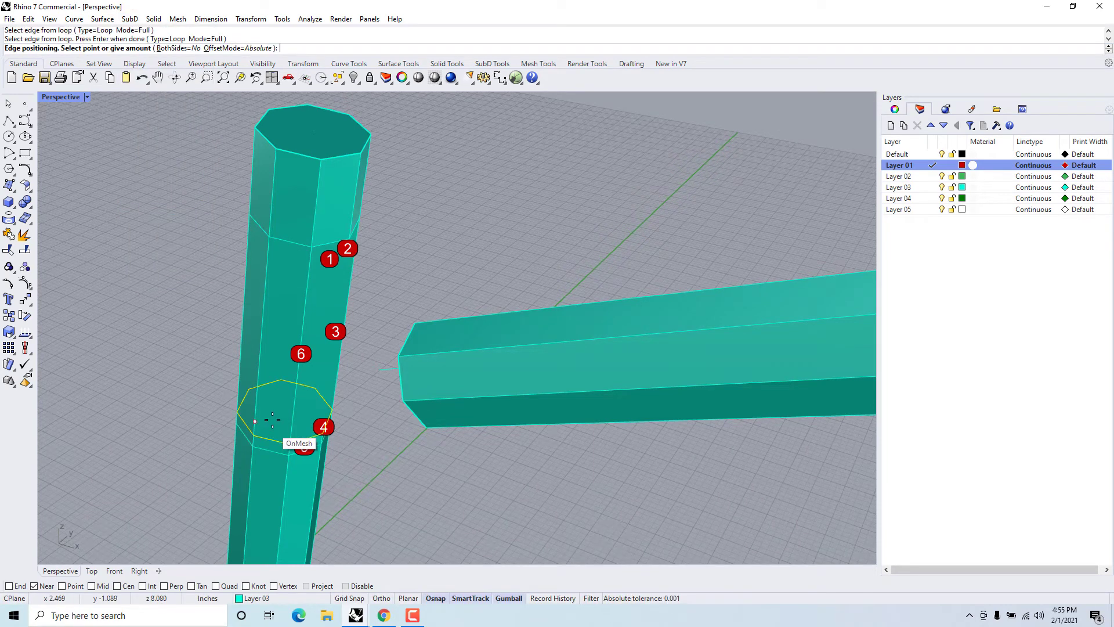
left_click(284, 350)
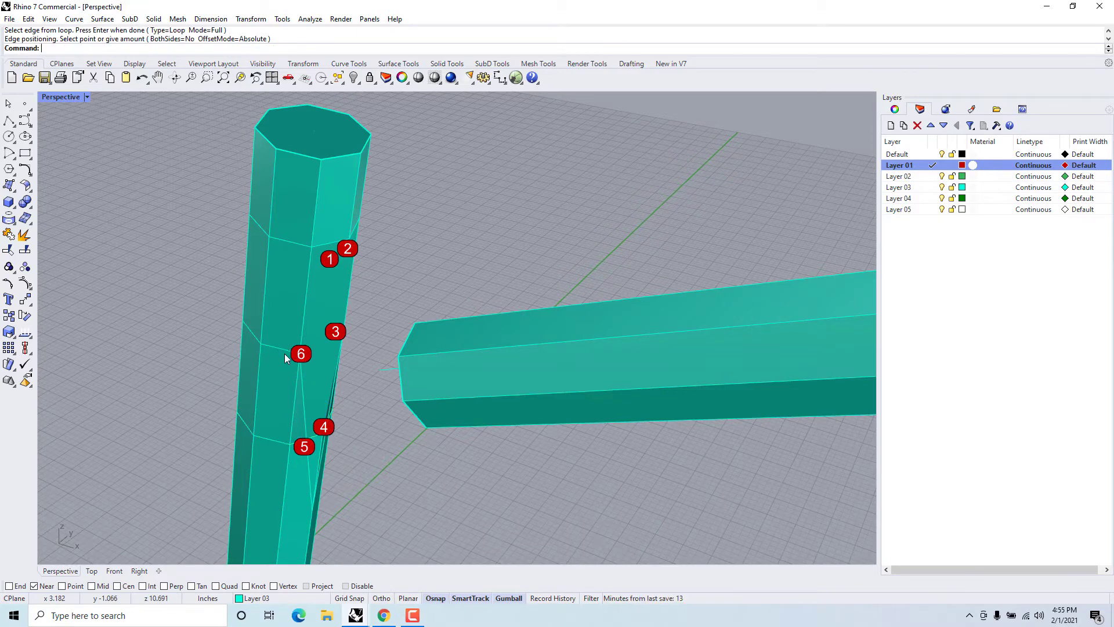
left_click(410, 401)
key("Delete")
right_click_drag(410, 400, 447, 278)
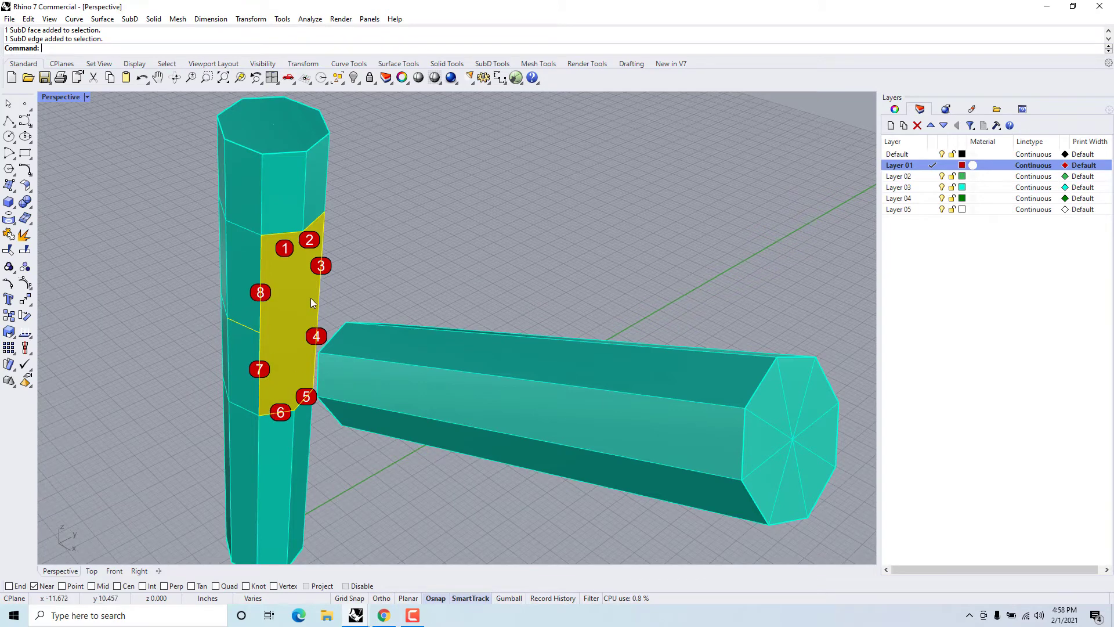
Step: Bridge the tall column face to the slanted pipe's octagonal end face with SubD Bridge
right_click_drag(322, 313, 469, 282)
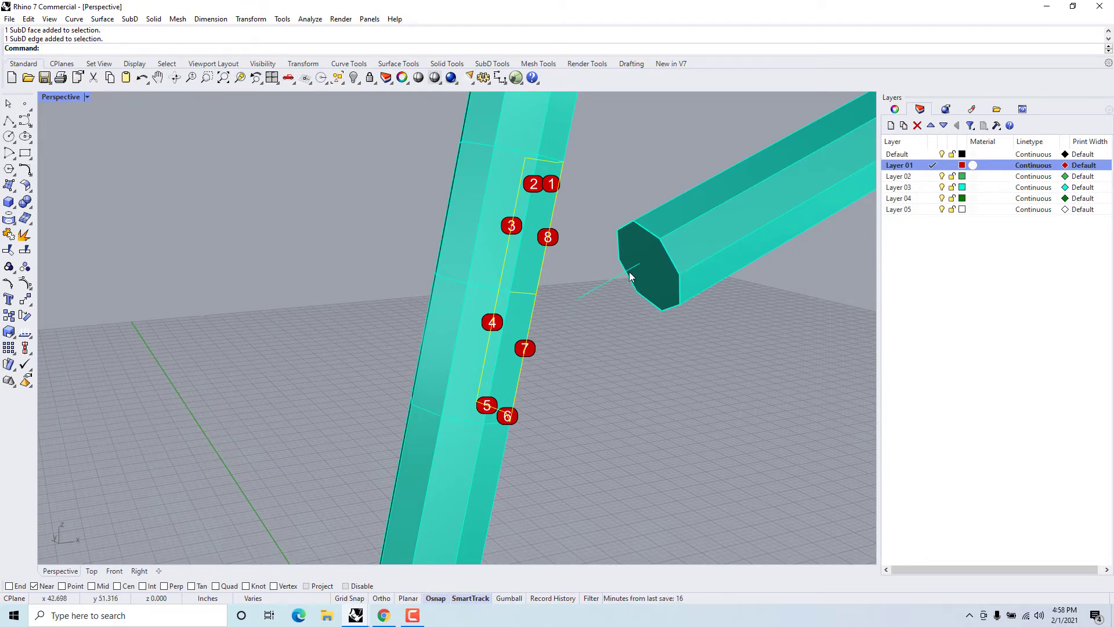
right_click_drag(623, 277, 528, 290)
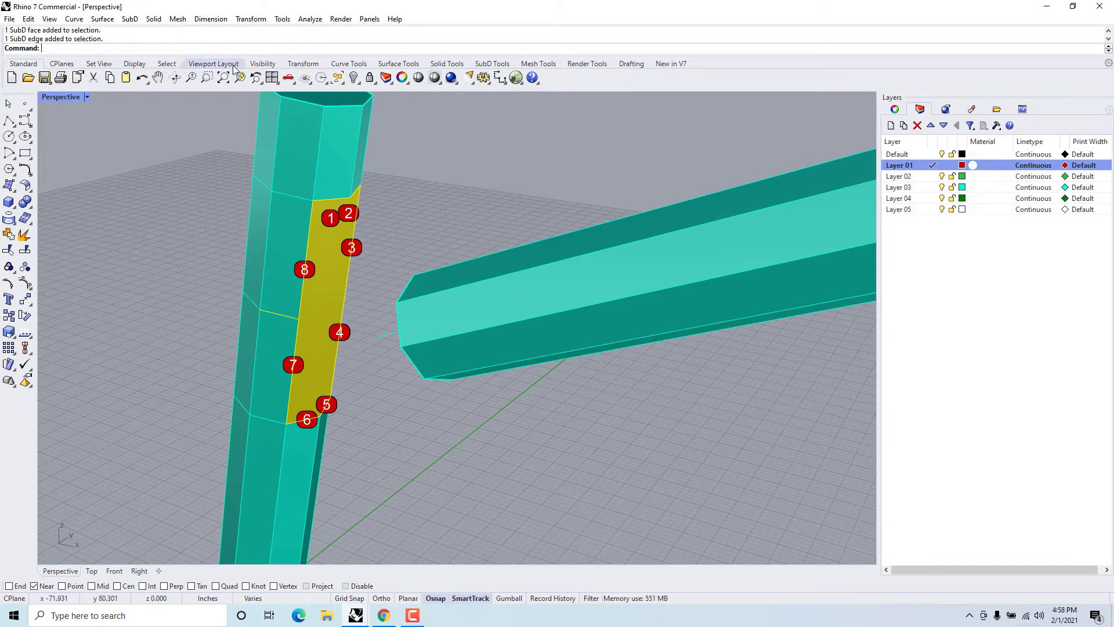
key("Escape")
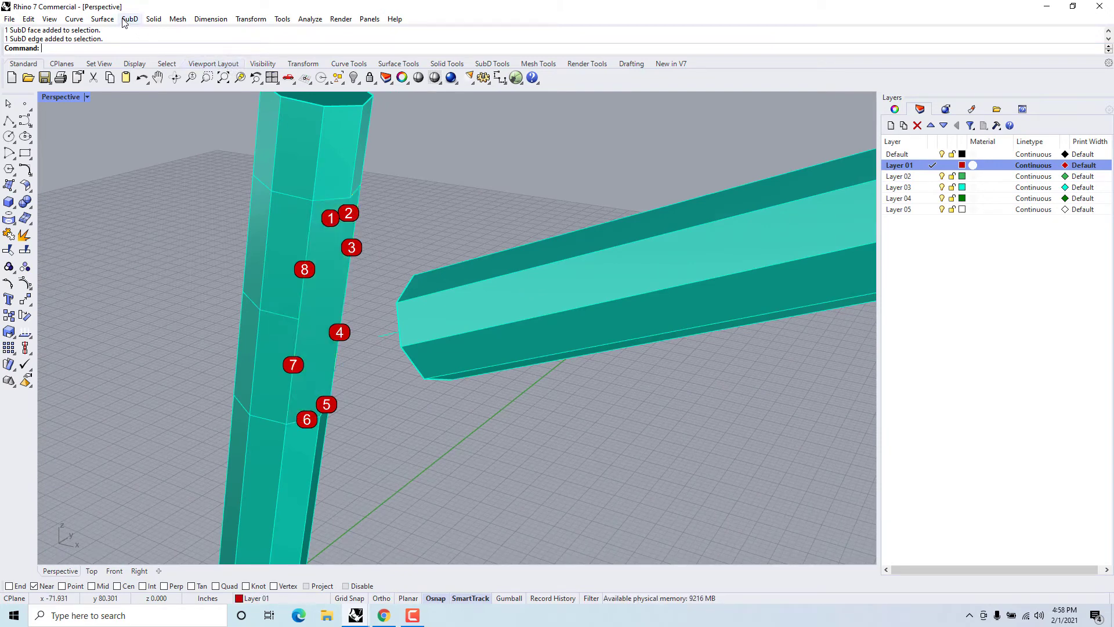
left_click(129, 20)
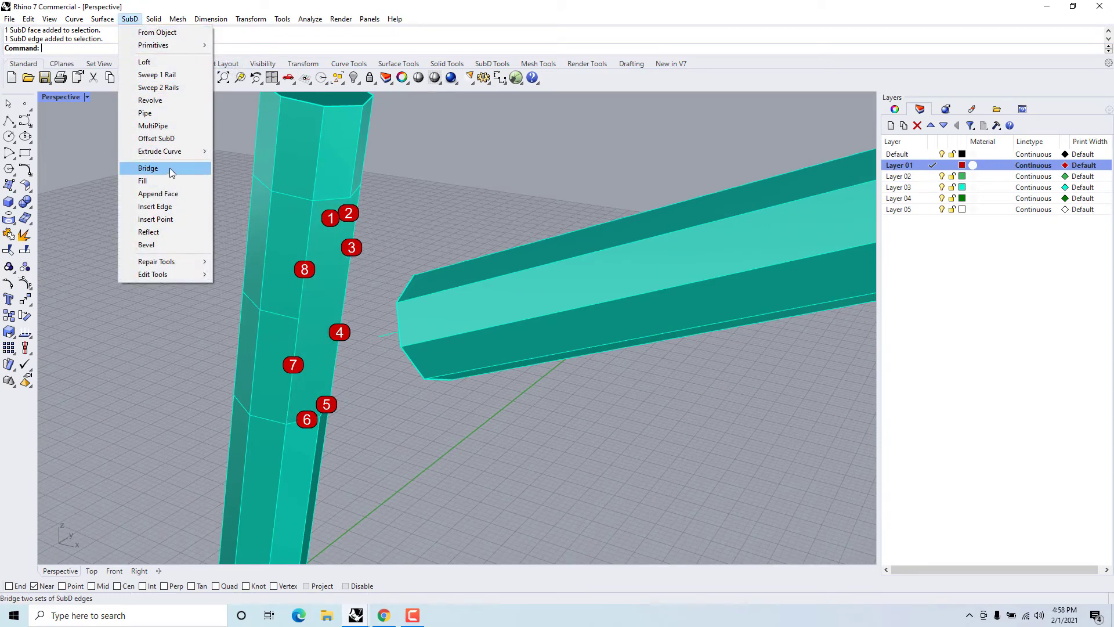
left_click(169, 169)
right_click_drag(359, 318, 301, 294)
left_click(306, 291)
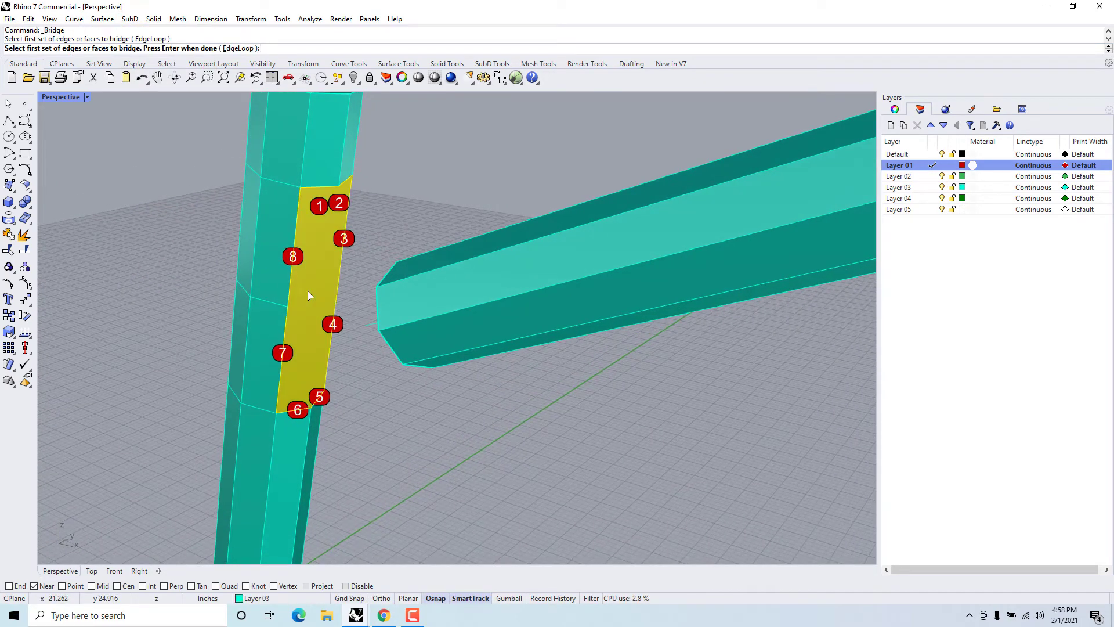
right_click(346, 288)
right_click_drag(347, 289, 607, 256)
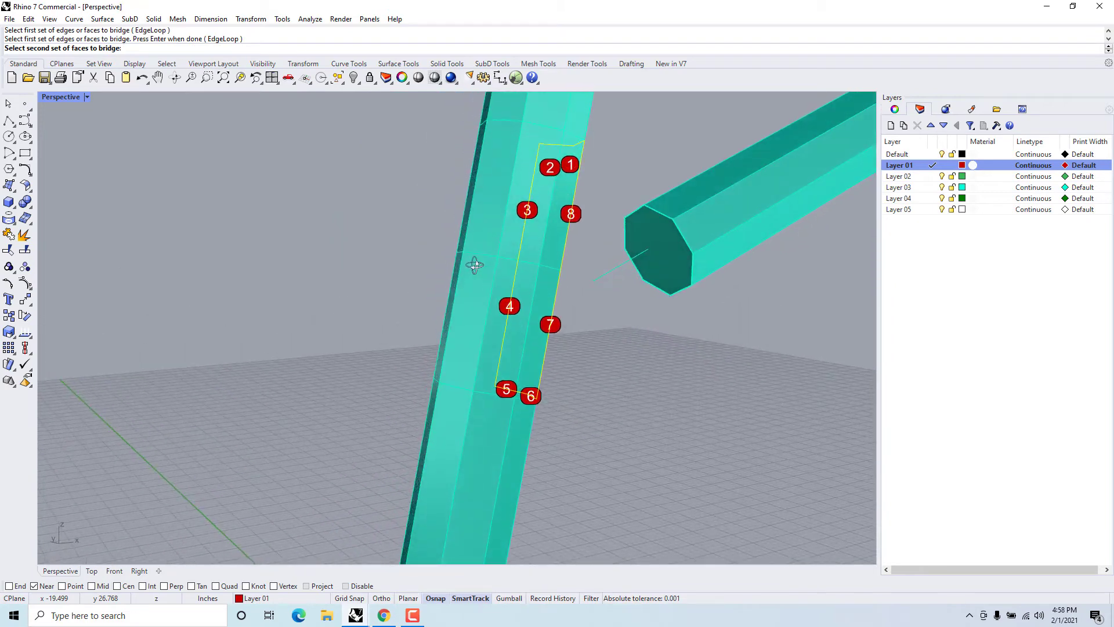
left_click(661, 266)
right_click(660, 266)
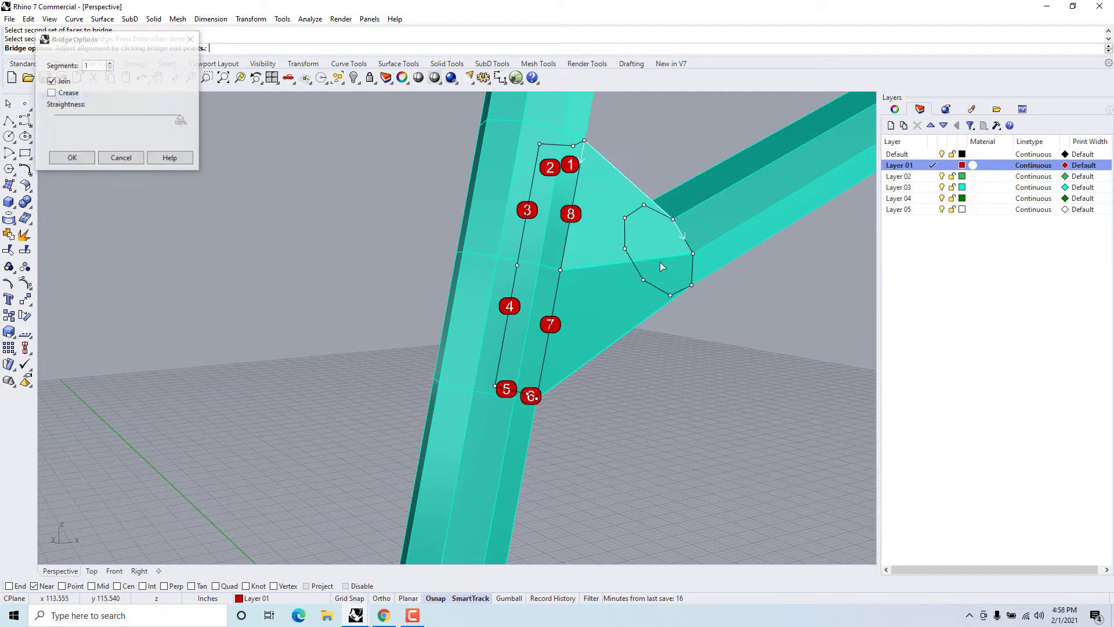
right_click(735, 342)
right_click_drag(735, 342, 621, 361)
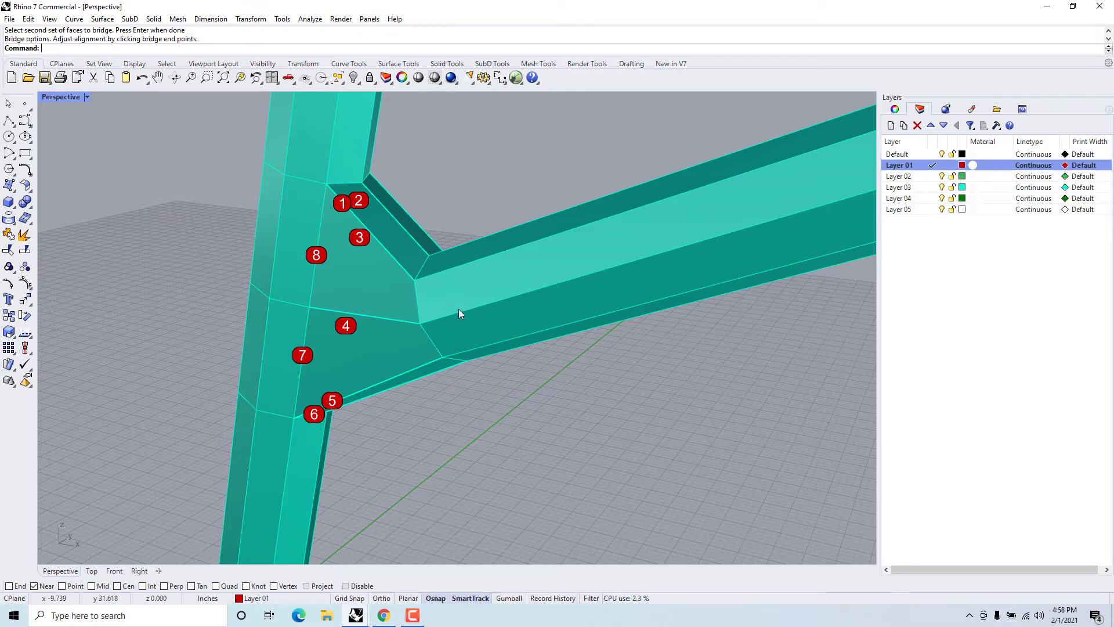
Step: Compare flat and smooth SubD display, ending smooth, and look down on the tube junction
key("Tab")
right_click_drag(464, 308, 472, 312)
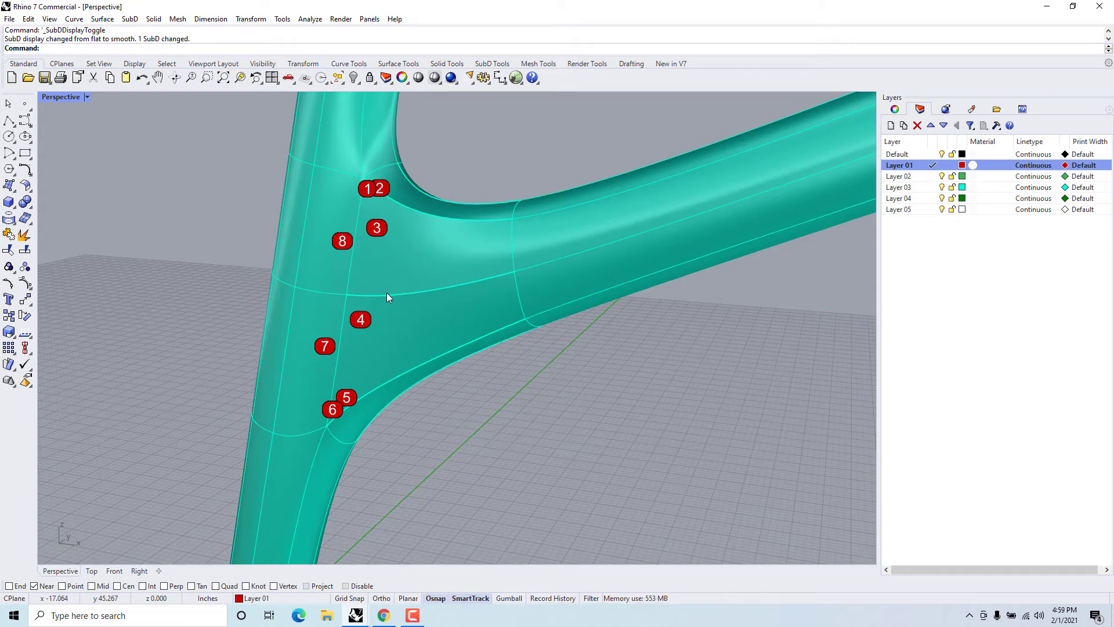
key("Tab")
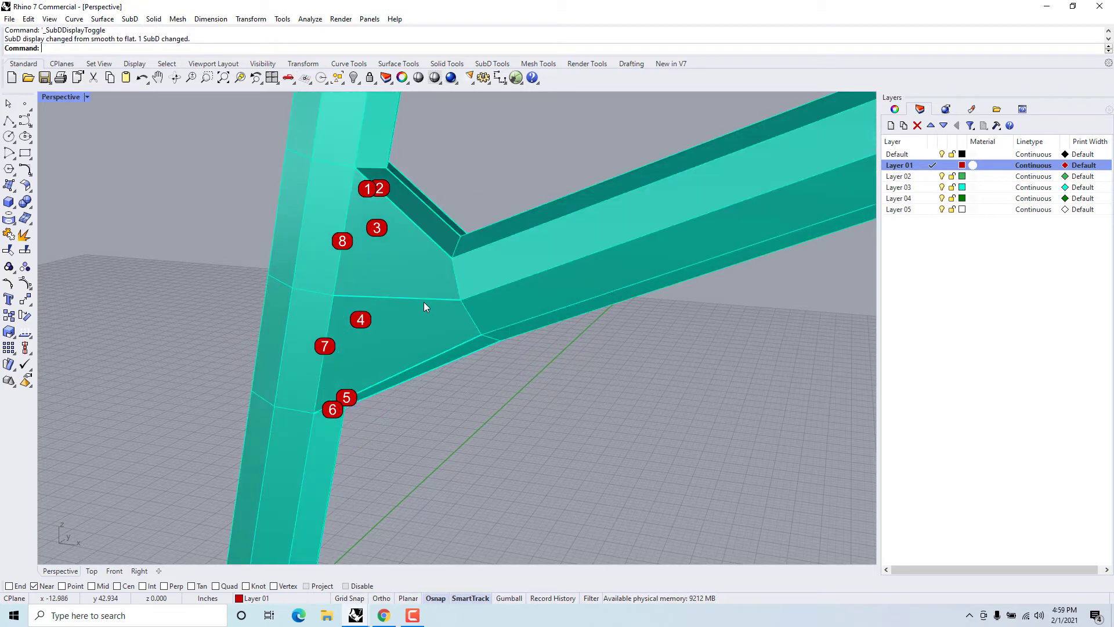
key("Tab")
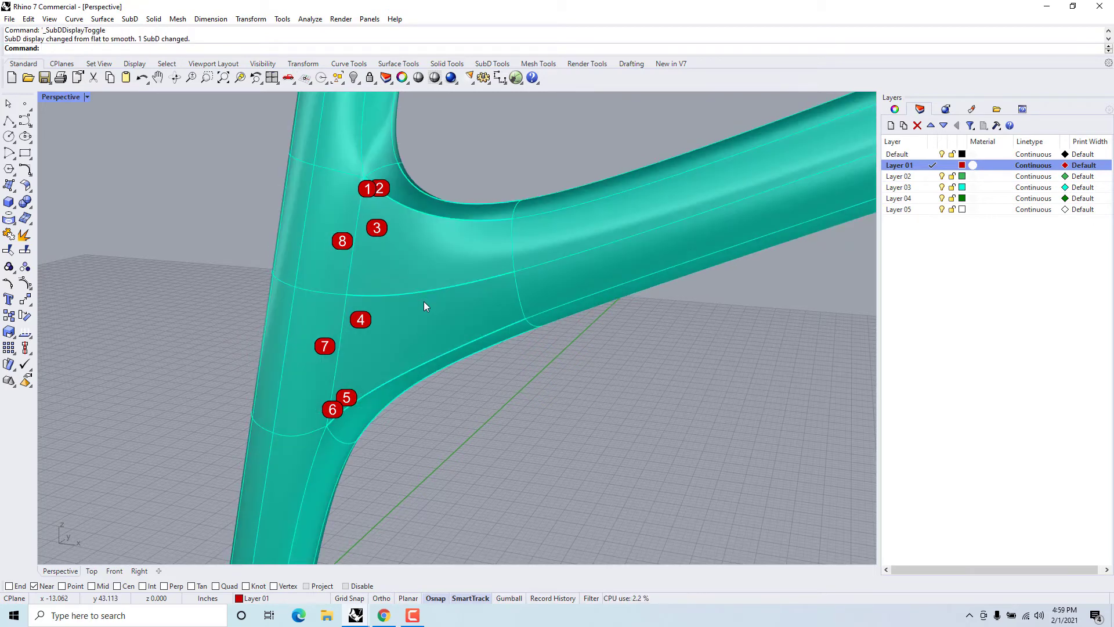
right_click_drag(424, 307, 431, 336)
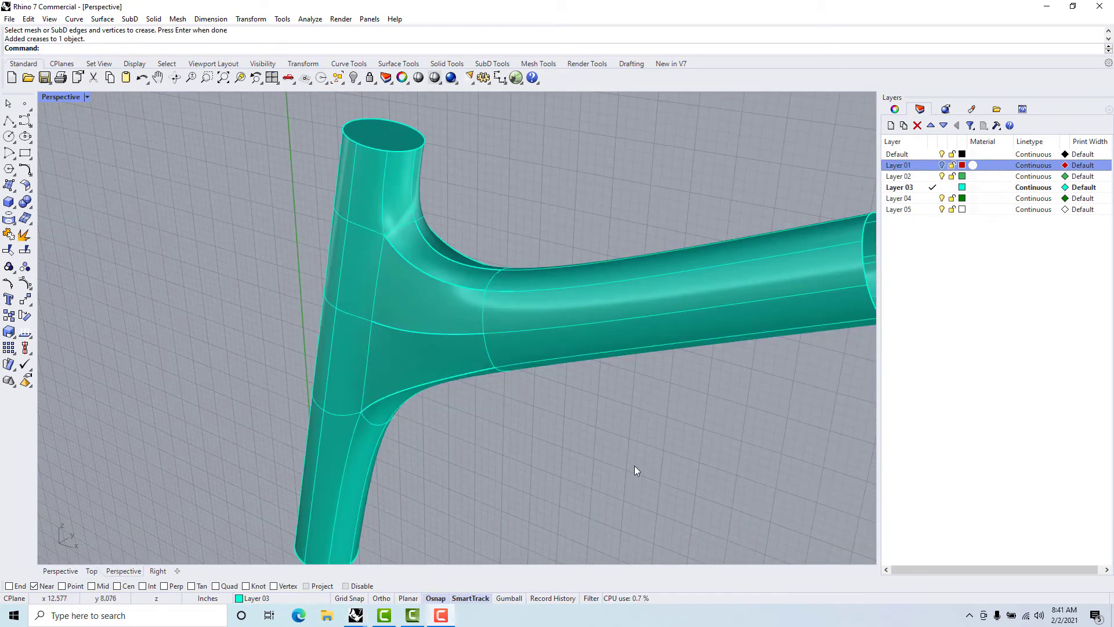
Step: Remove the crease from the upper junction edge with Remove Crease
right_click_drag(586, 430, 336, 126)
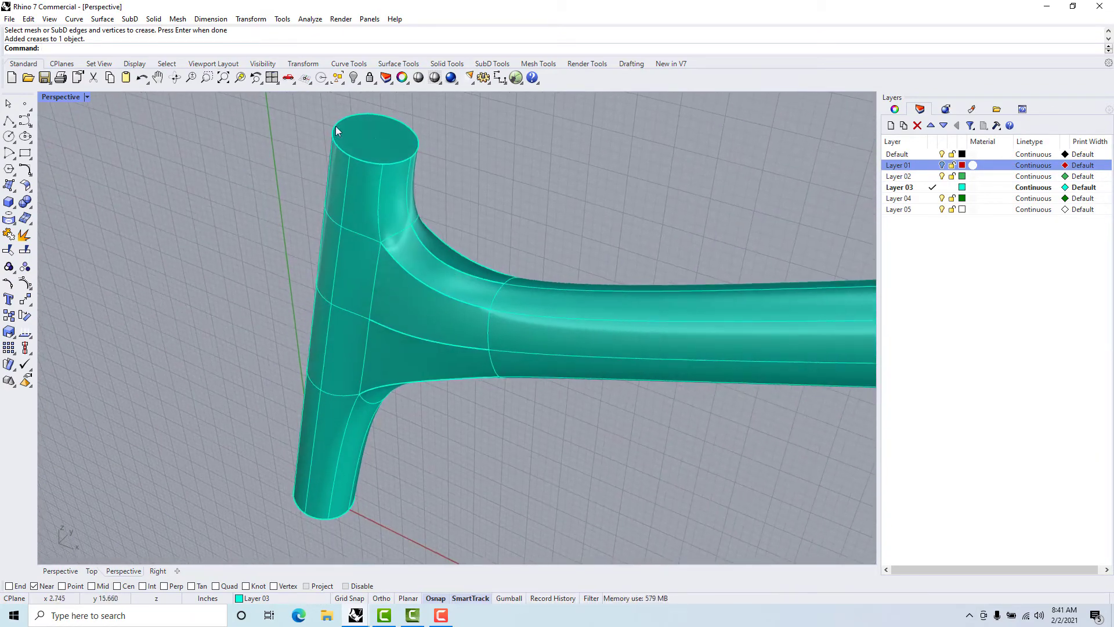
left_click(130, 18)
mouse_move(189, 275)
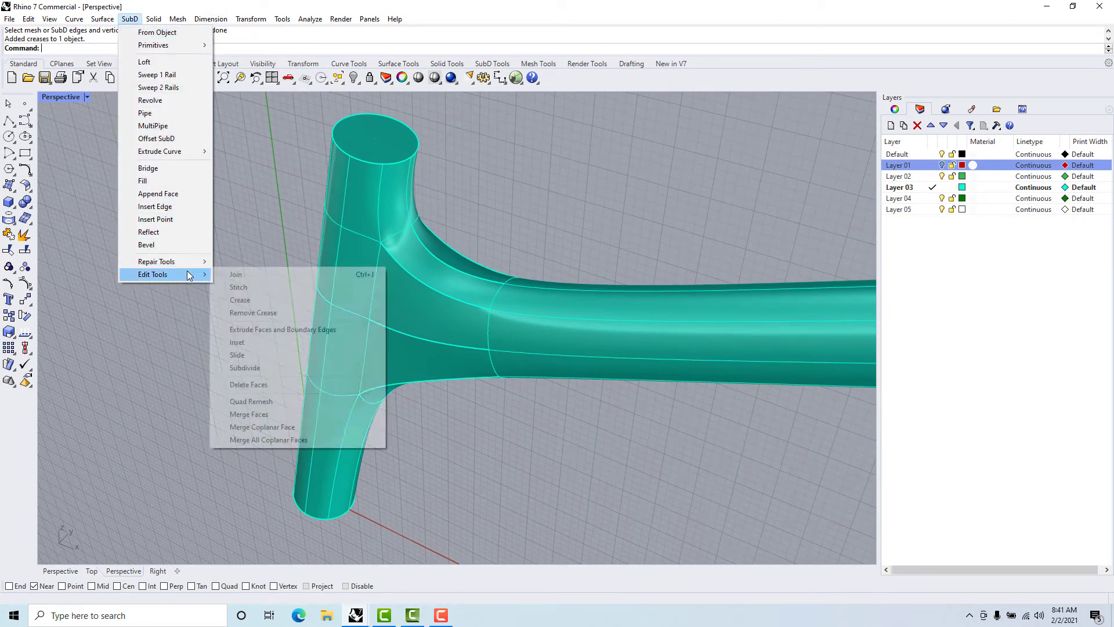
left_click(263, 313)
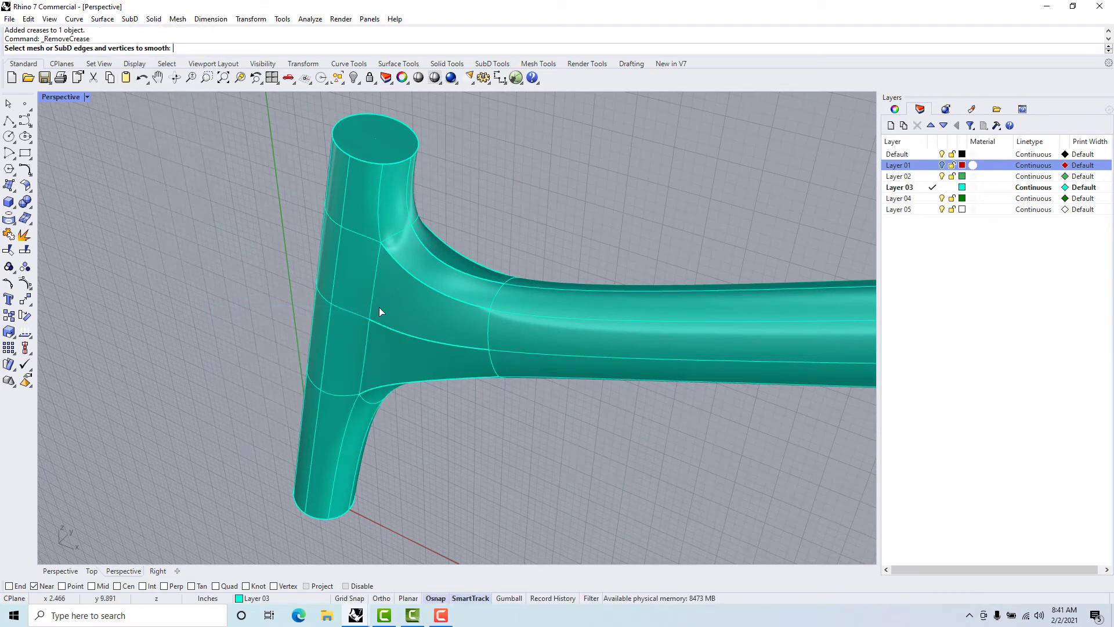
left_click(426, 288)
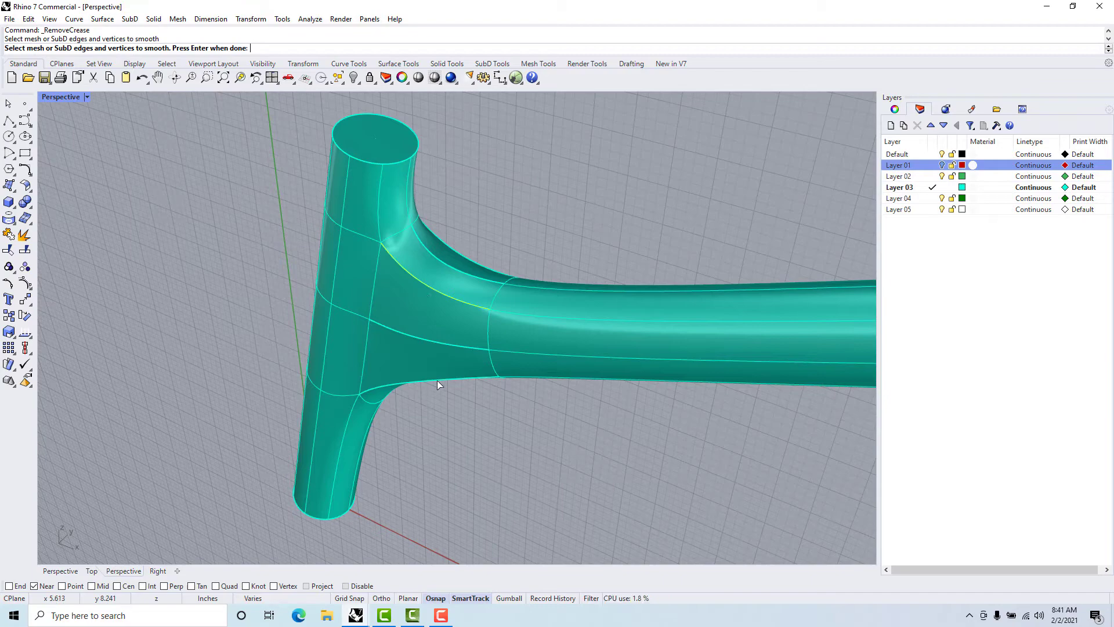
key("Return")
Step: Remove creases from the upper fillet edge, a junction vertex and the lower fillet edge
right_click_drag(480, 420, 391, 389)
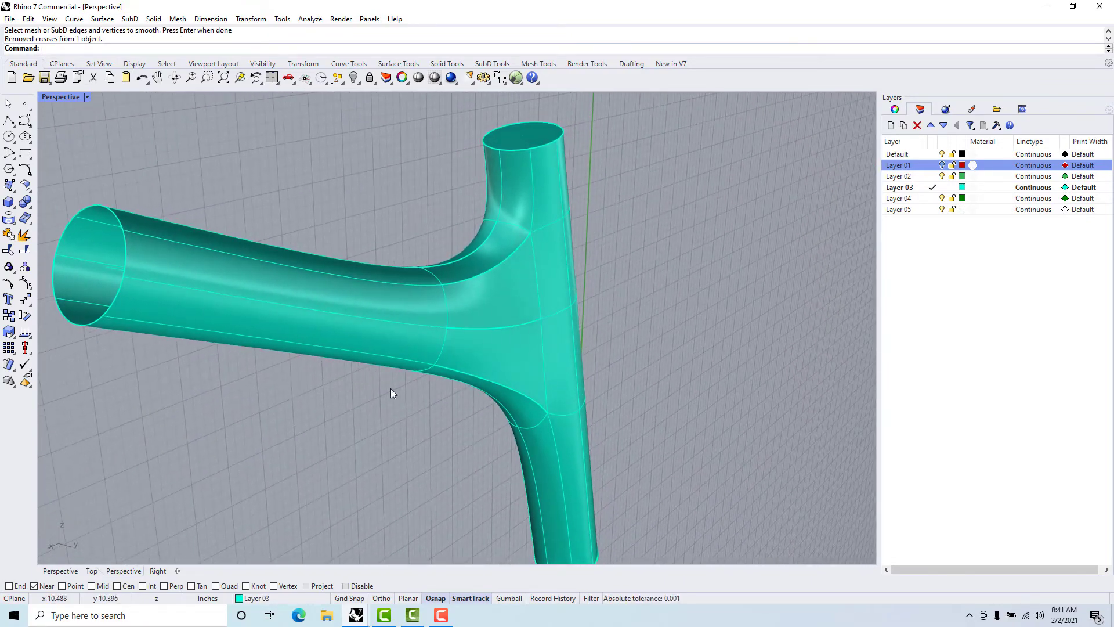
key("Return")
left_click(490, 275)
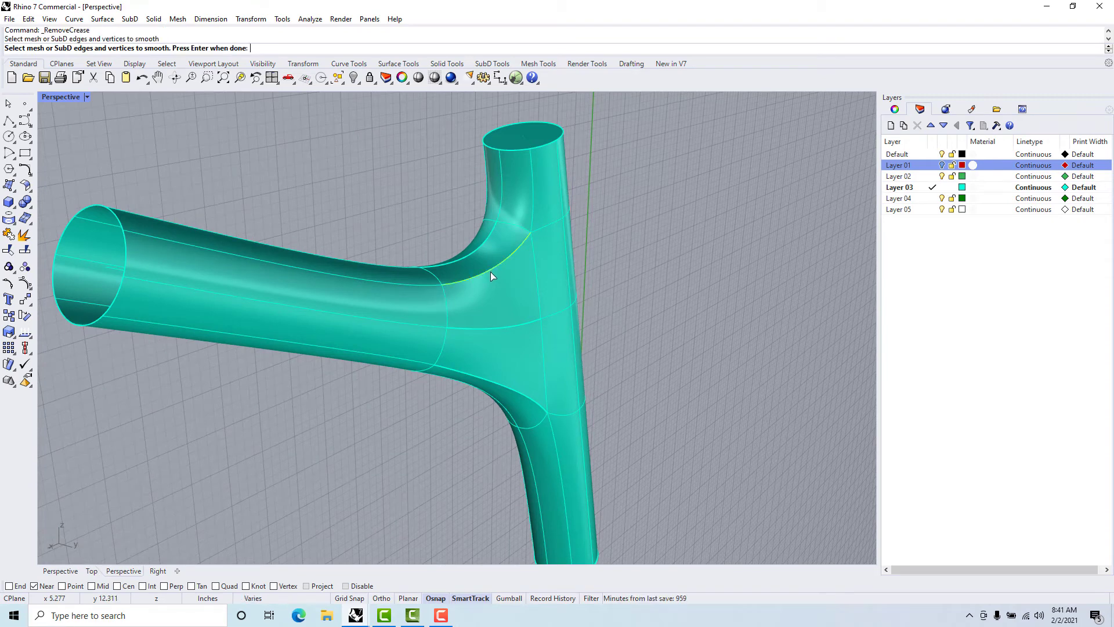
left_click(519, 394)
left_click(516, 394)
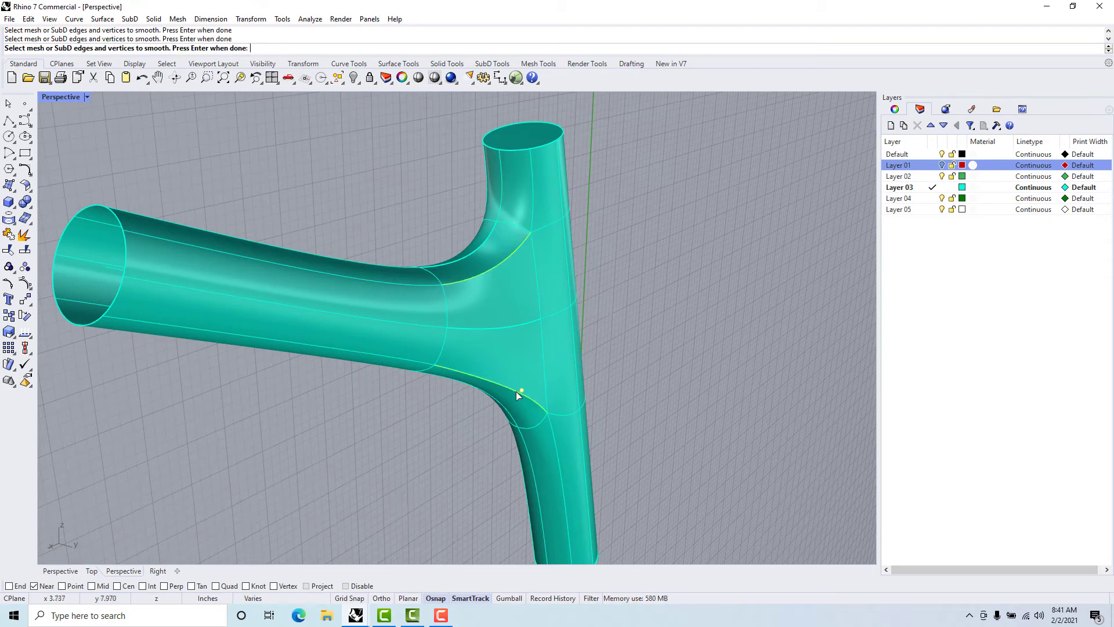
key("Return")
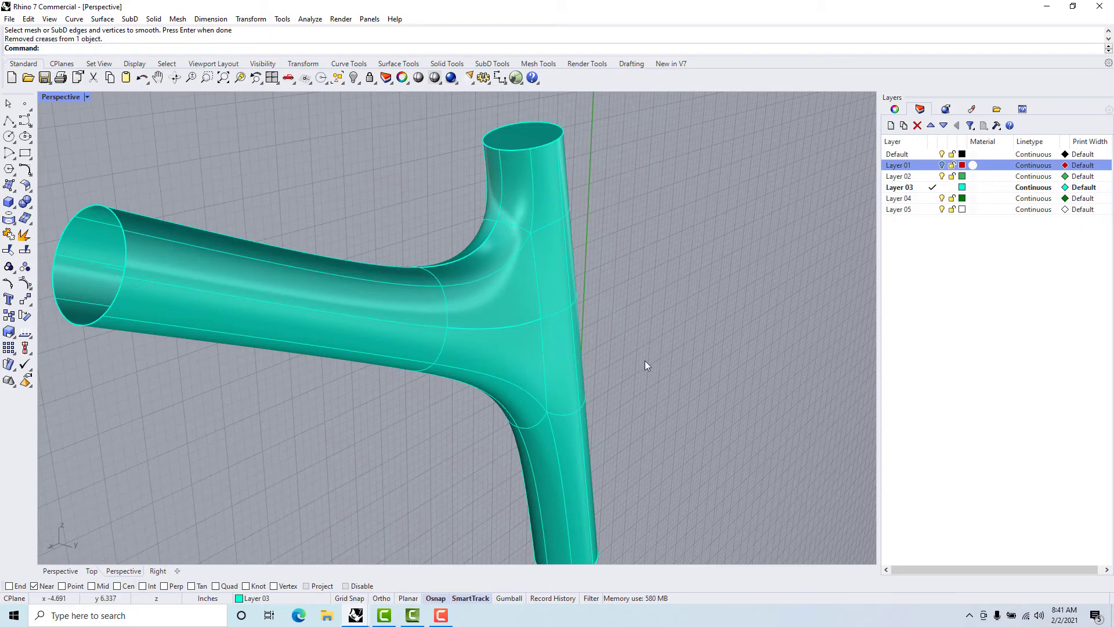
right_click_drag(645, 361, 681, 401)
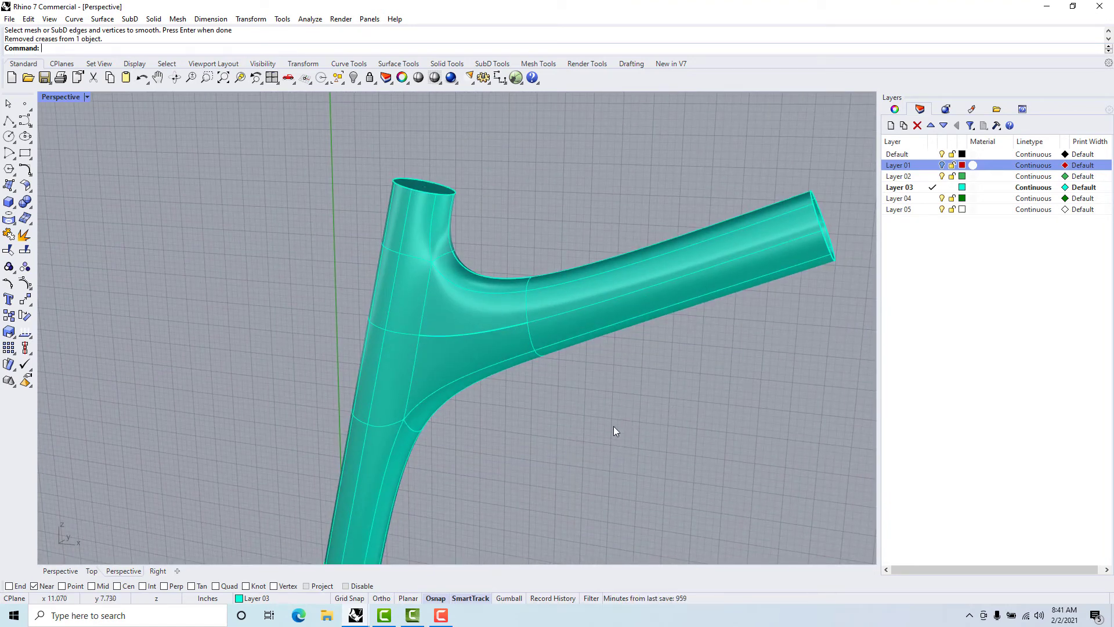
Step: Draw two single-segment polylines in free space, one steep and one slanting up-right
right_click_drag(613, 427, 359, 373, "shift")
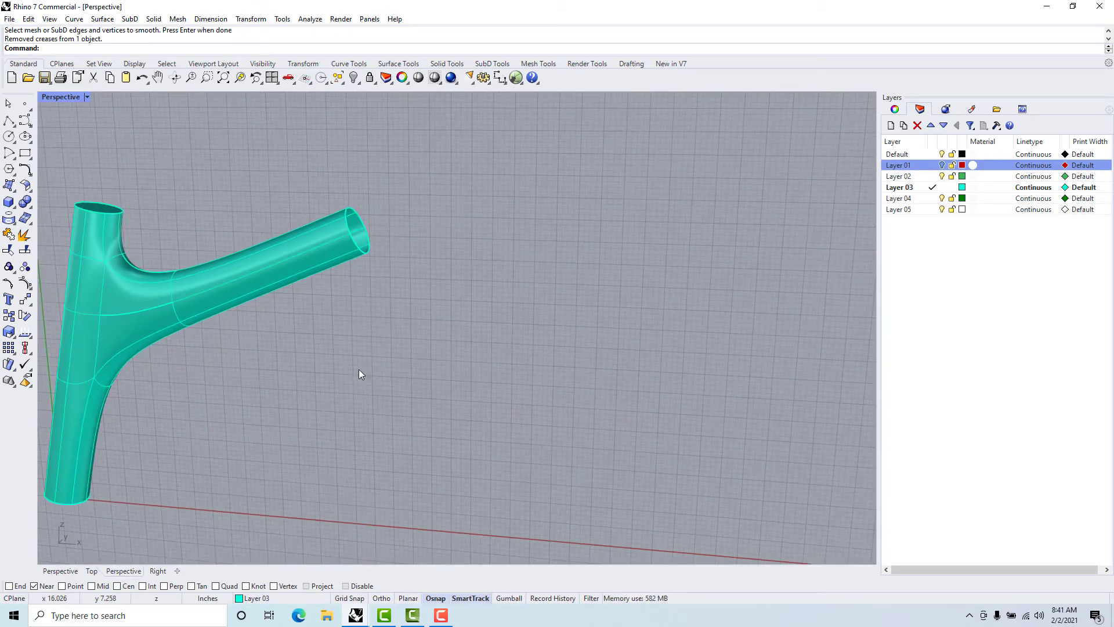
left_click(8, 121)
left_click(463, 506)
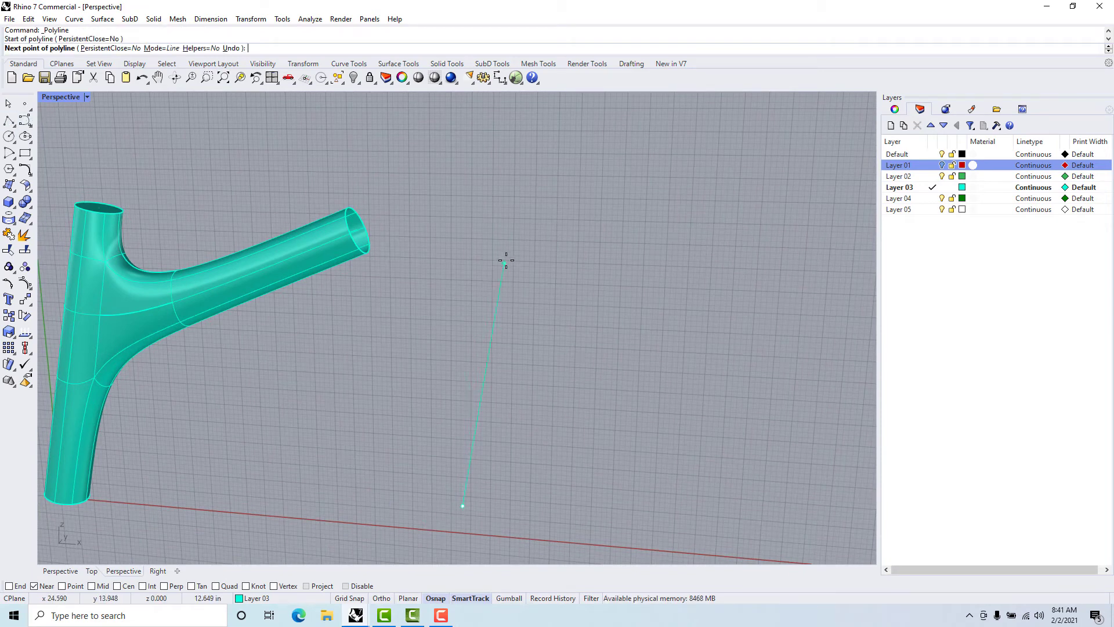
left_click(505, 253)
key("Return")
key("Return")
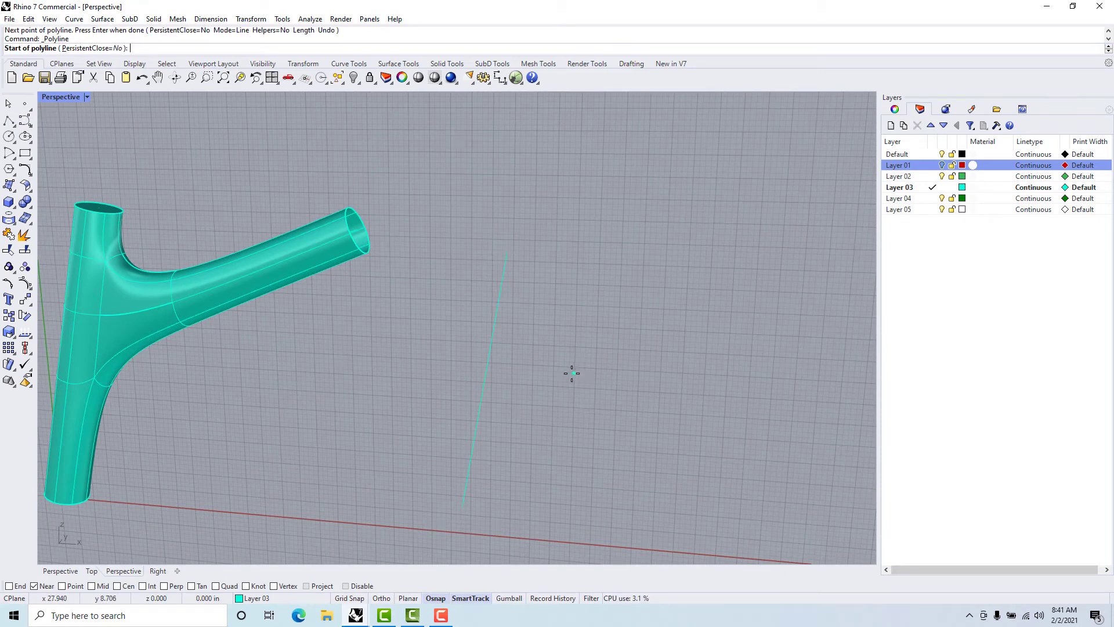
left_click(572, 373)
left_click(718, 294)
key("Return")
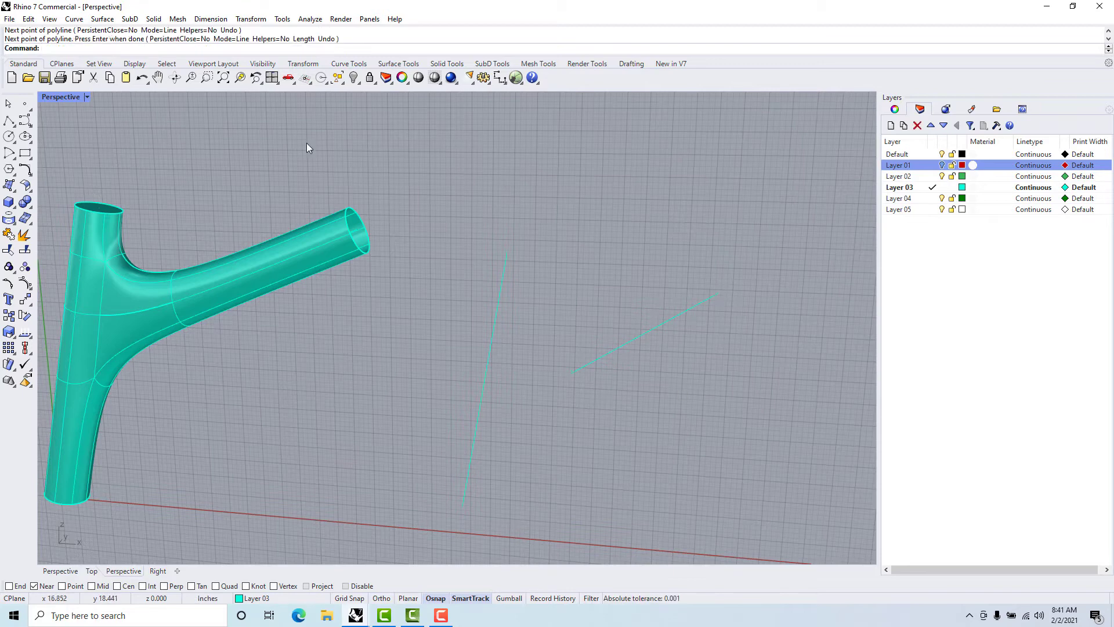
Step: Make 0.766-radius SubD pipes along the near-vertical line and the slanting line
left_click(129, 19)
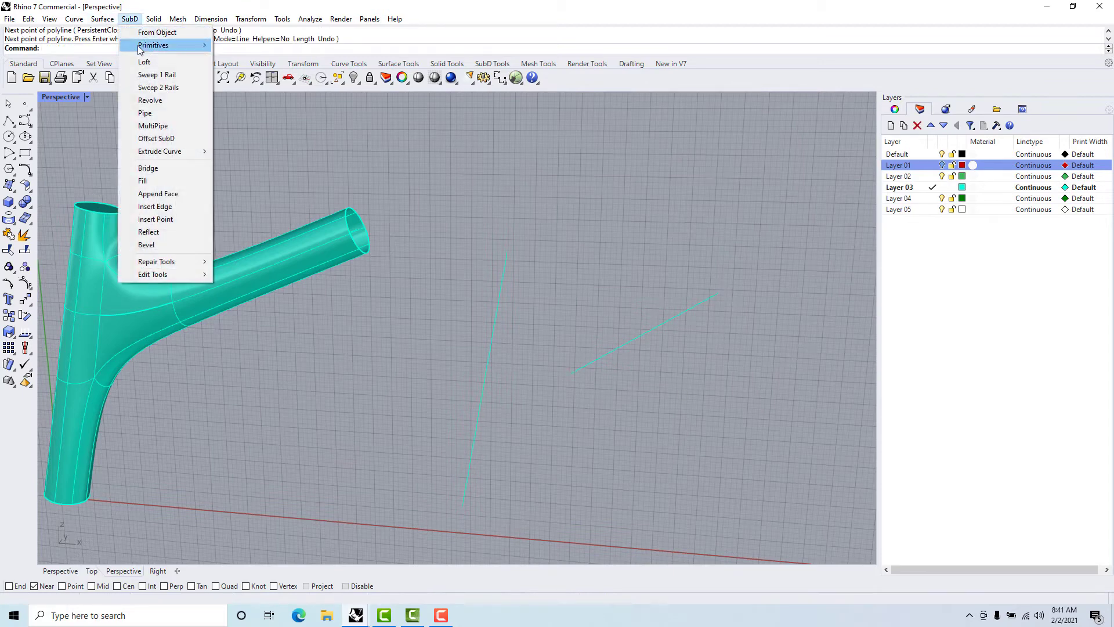
left_click(164, 114)
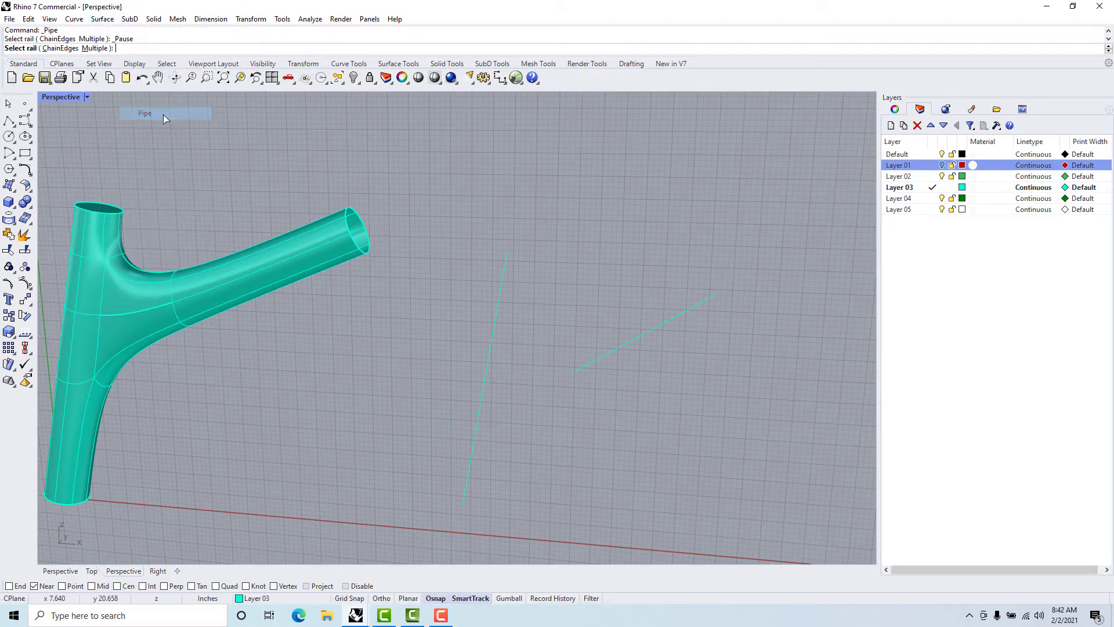
left_click(488, 372)
key("Return")
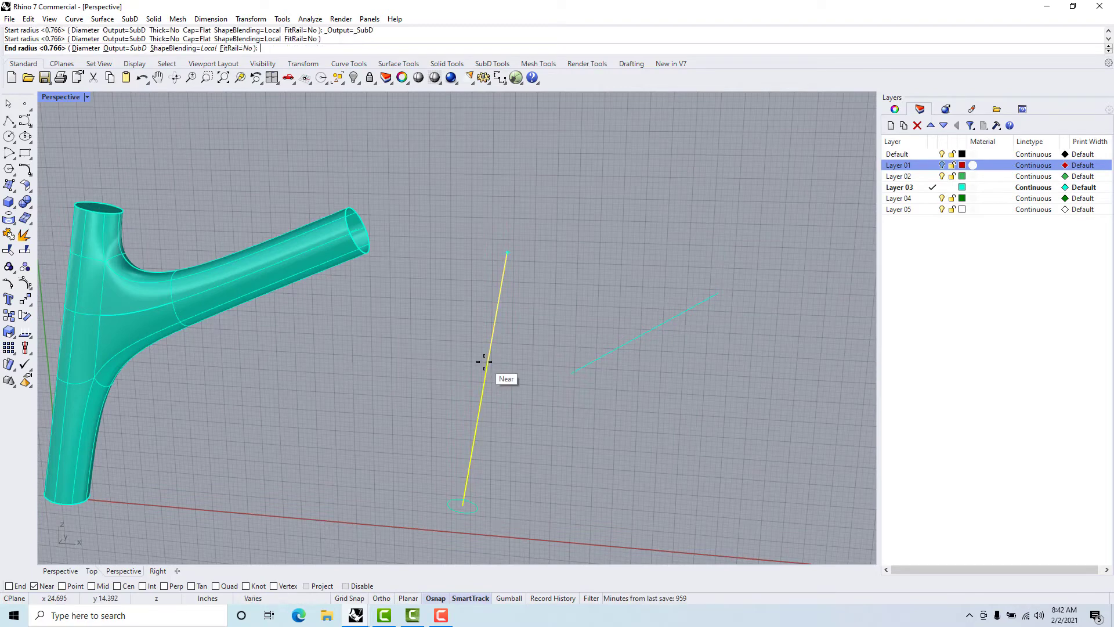
key("Return")
key("Return")
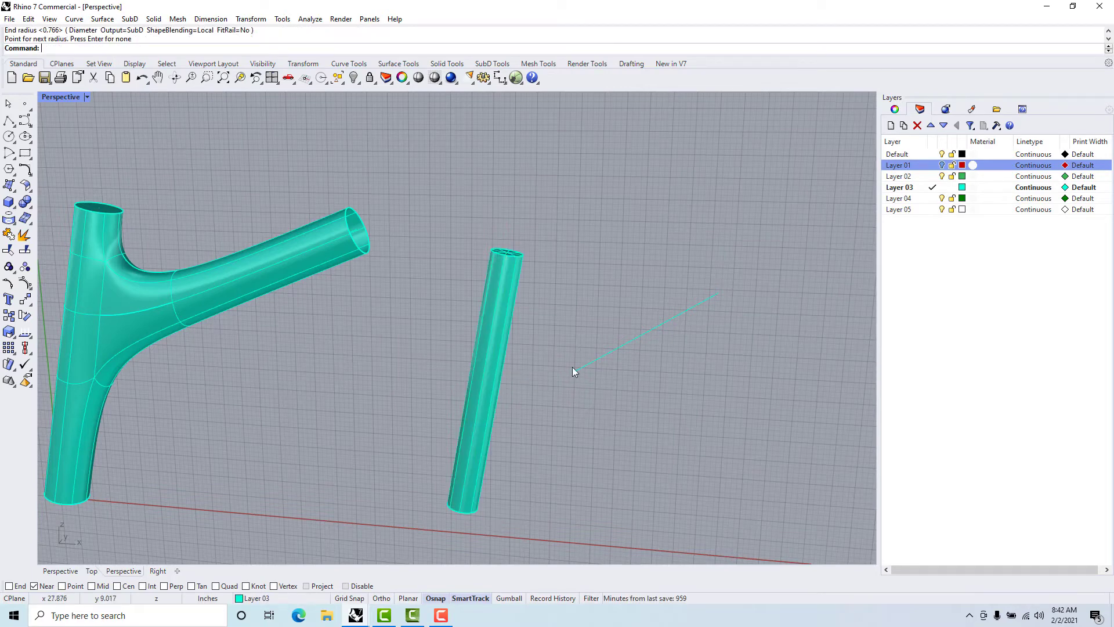
key("Return")
left_click(576, 368)
key("Return")
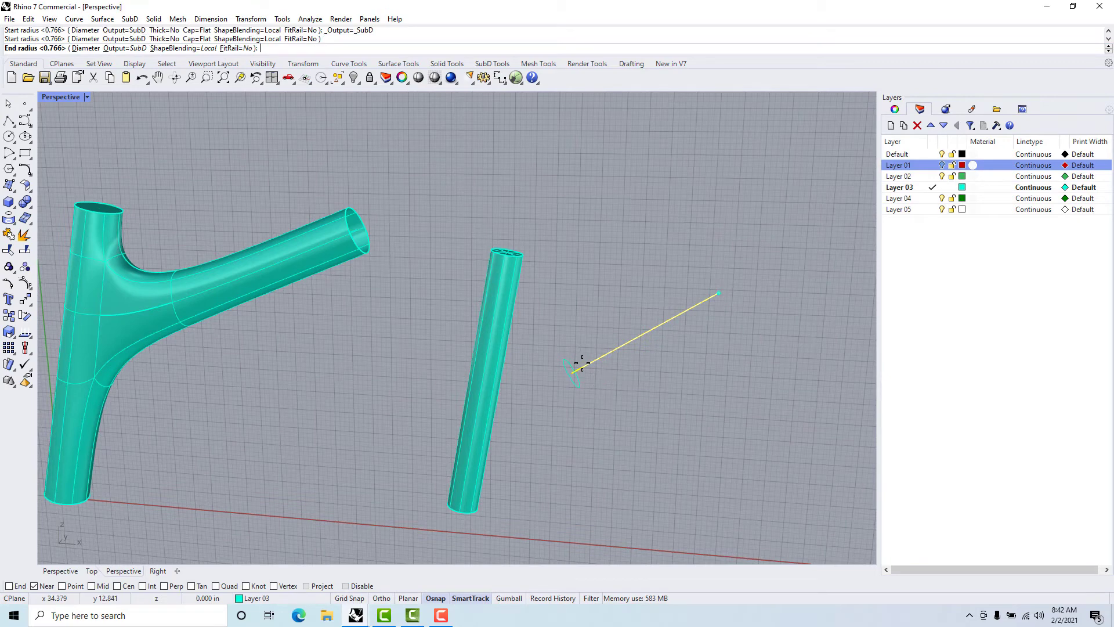
key("Return")
key("Return")
right_click_drag(656, 380, 525, 352)
Step: Delete the centre vertex of the upright pipe's top cap to open its end
right_click_drag(421, 172, 478, 284)
scroll(459, 268, "up", 5)
left_click(221, 268)
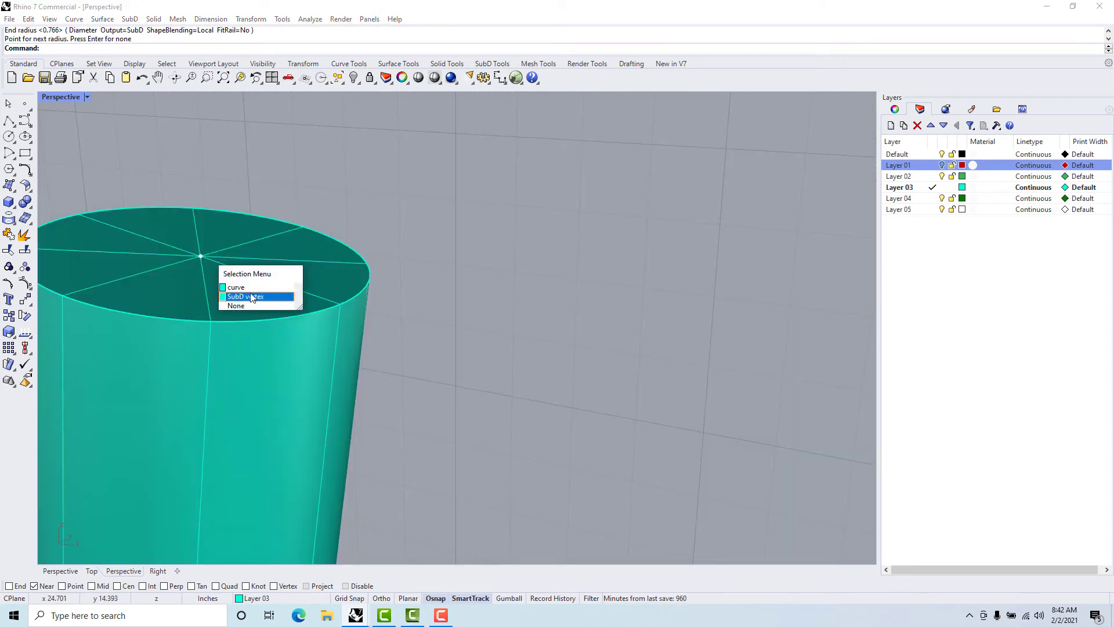
left_click(252, 297)
key("Delete")
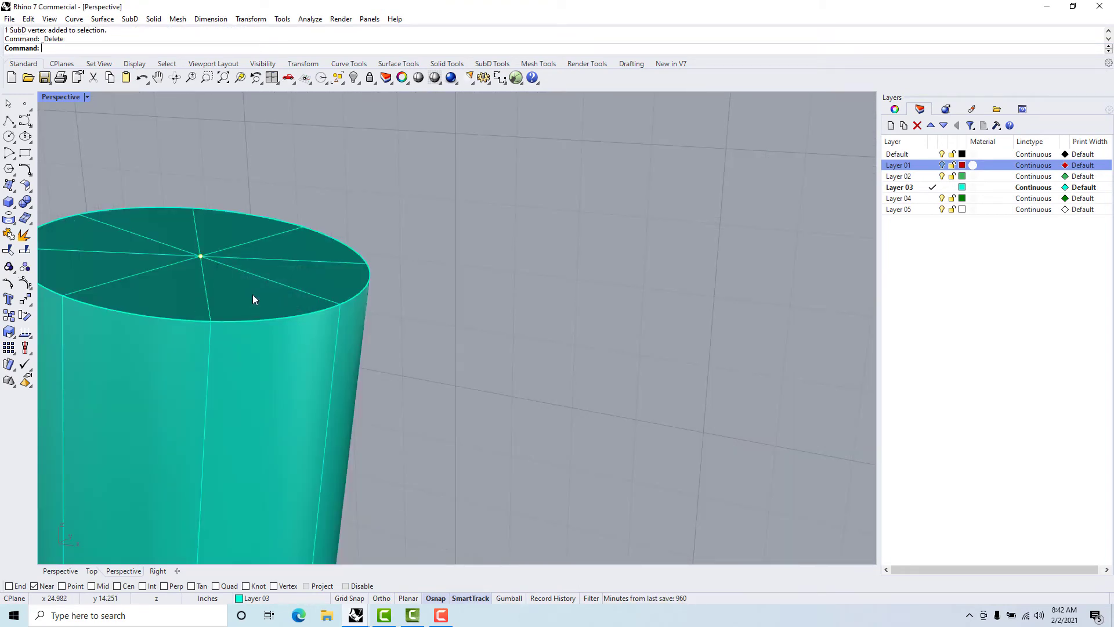
Step: Select the upright pipe and the edge loop around its open rim
scroll(252, 297, "down", 5)
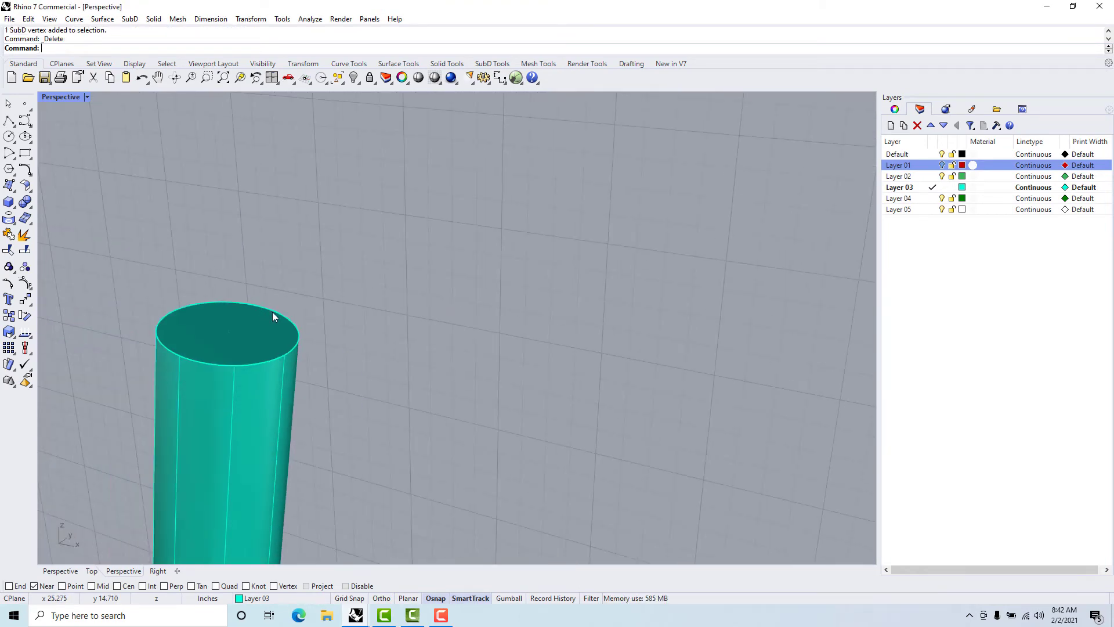
right_click_drag(273, 312, 297, 295)
left_click(322, 264)
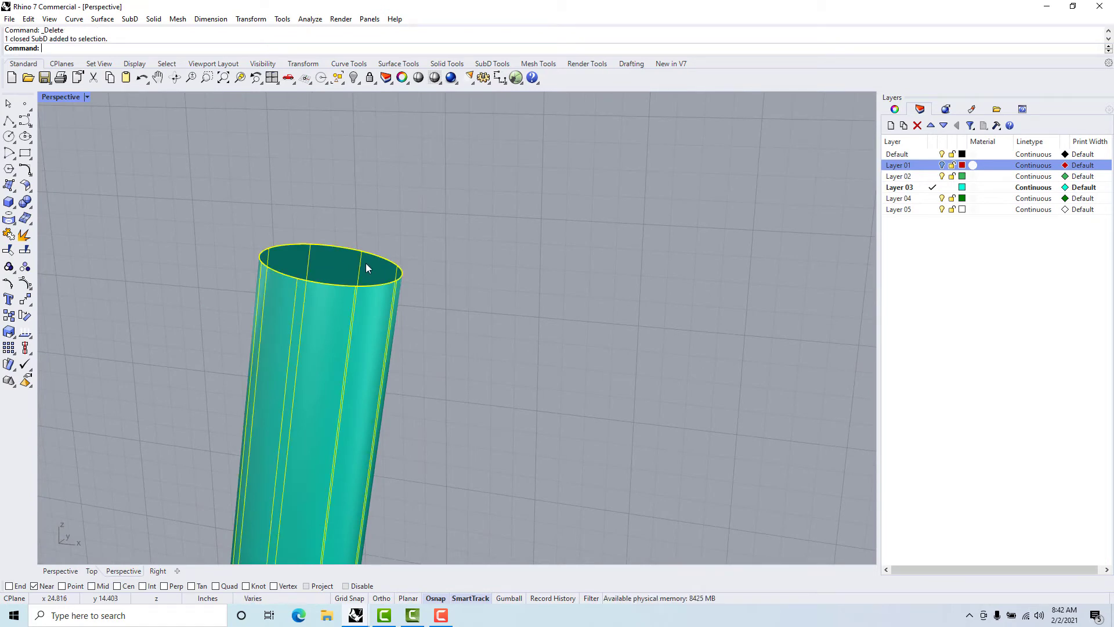
double_click(338, 285, "ctrl+shift")
scroll(435, 289, "down", 4)
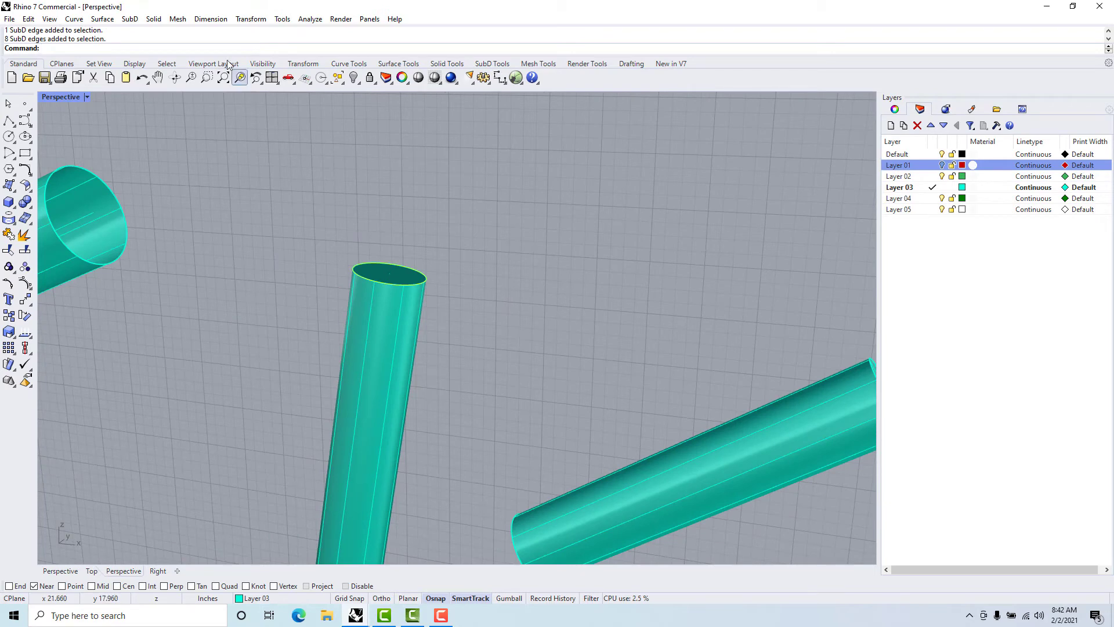
Step: Insert a new edge loop partway along the upright pipe using its edge ring
left_click(131, 19)
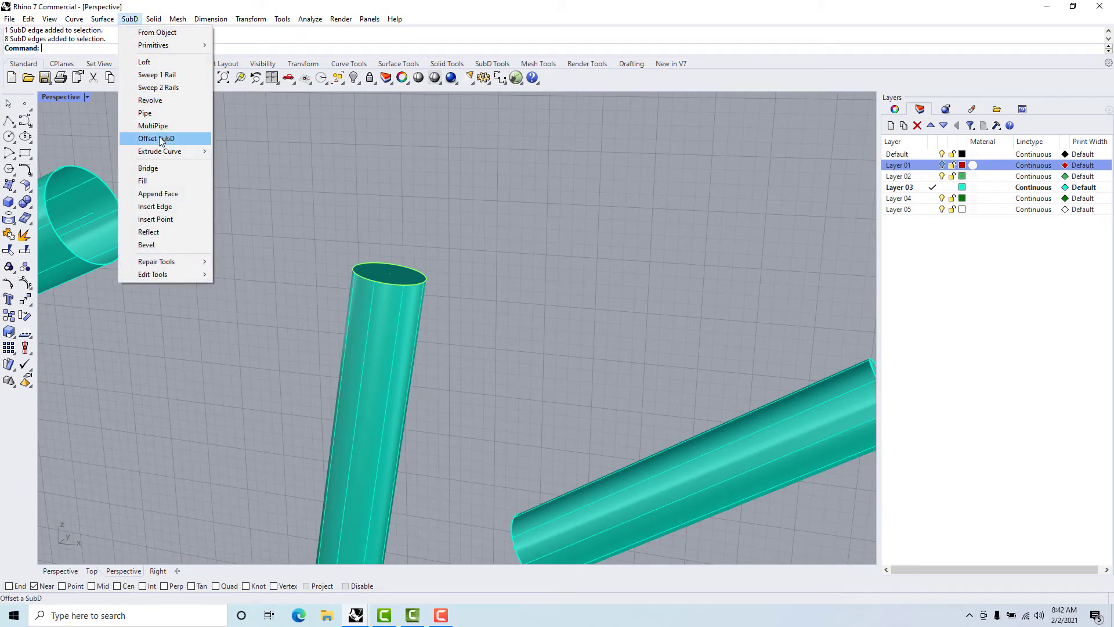
left_click(163, 207)
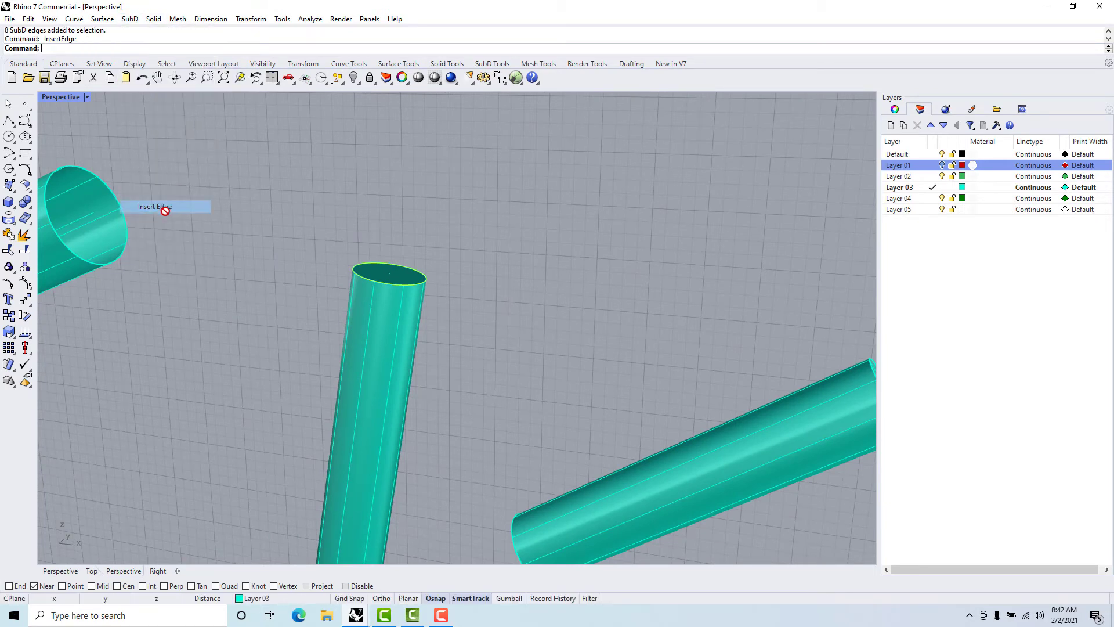
scroll(405, 394, "down", 2)
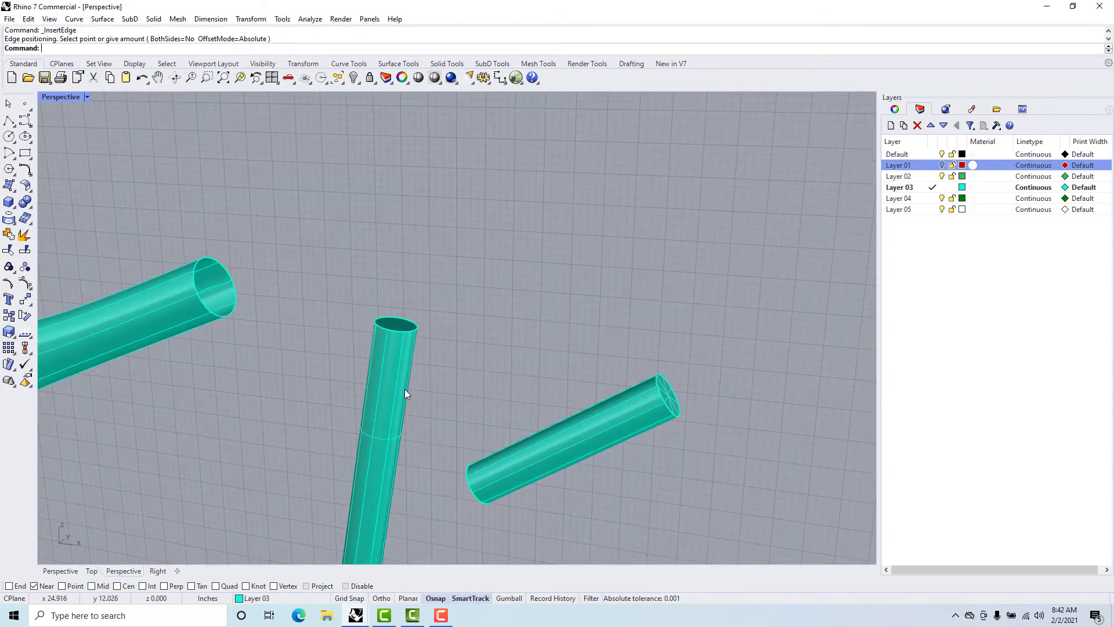
right_click_drag(405, 388, 434, 354)
double_click(423, 350)
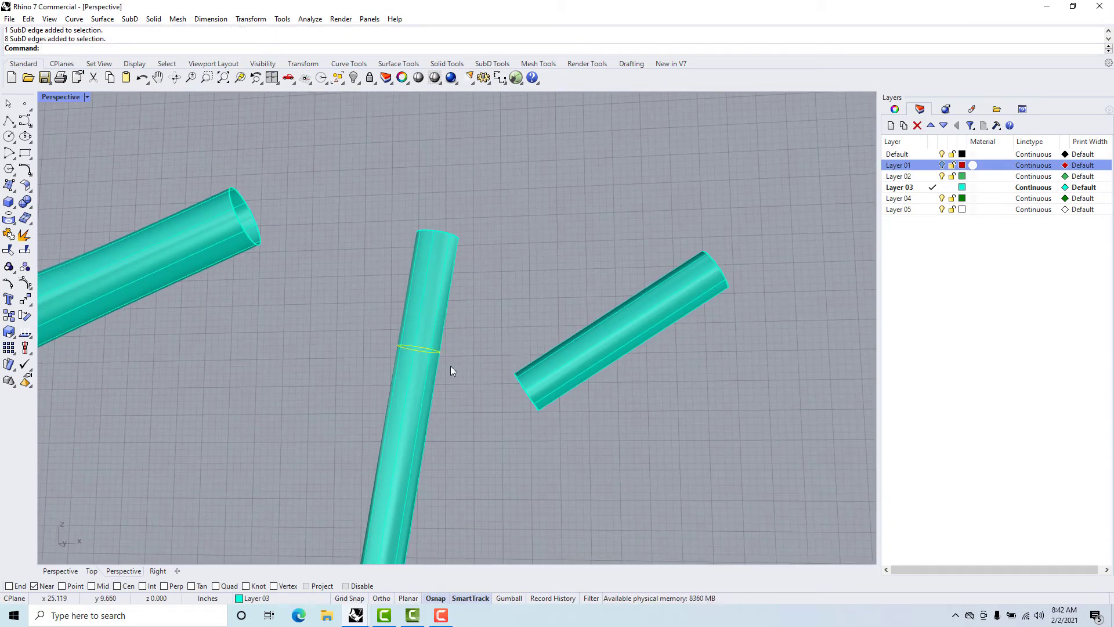
key("Return")
left_click(425, 449)
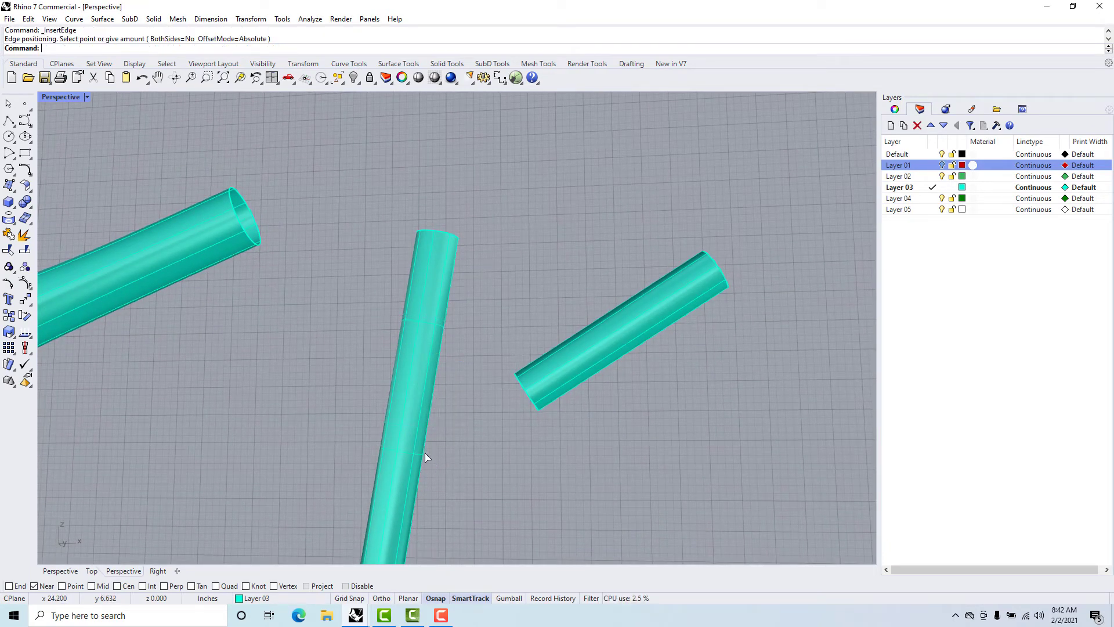
mouse_move(489, 451)
right_mouse_down()
mouse_move(460, 447)
mouse_move(471, 456)
right_mouse_up()
Step: Move the slanting pipe up-left, closer to the upright pipe
left_click_drag(503, 377, 482, 355)
left_click(521, 405)
right_click_drag(521, 405, 602, 392)
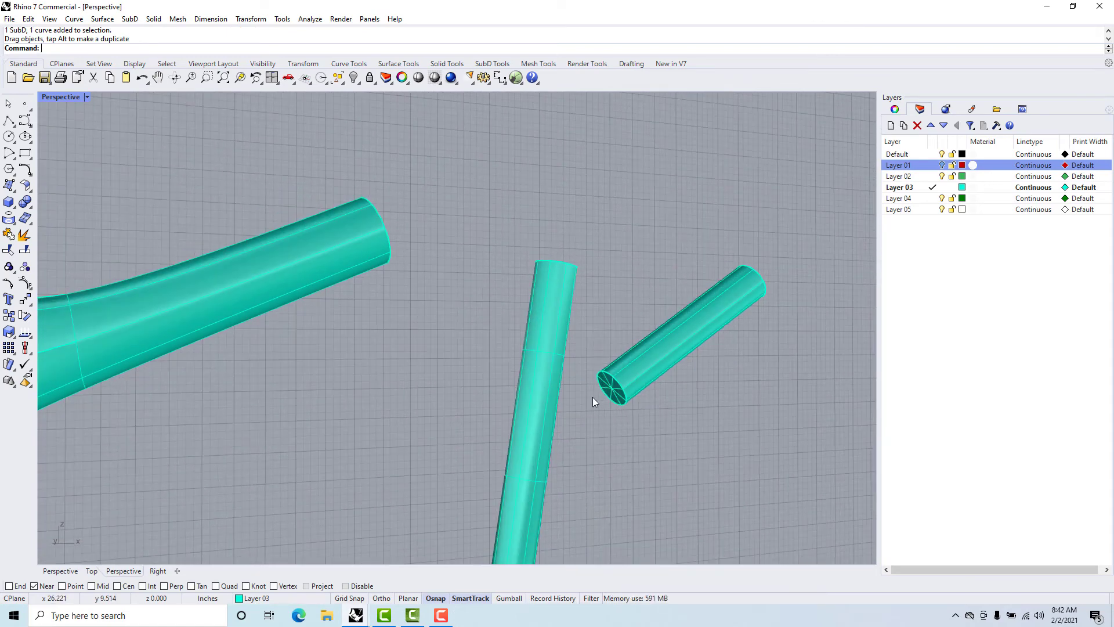
Step: Delete the diagonal pipe's end-cap centre vertex and cap face, leaving an open tube
scroll(575, 406, "down", 2)
scroll(612, 409, "up", 6)
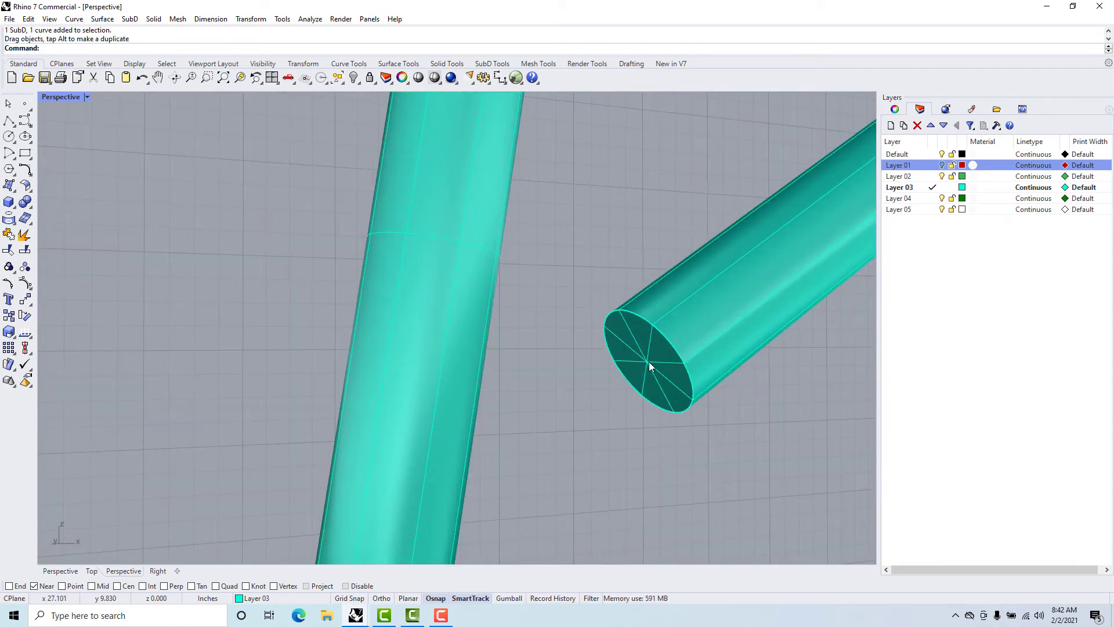
left_click(650, 366, "ctrl+shift")
left_click(677, 405)
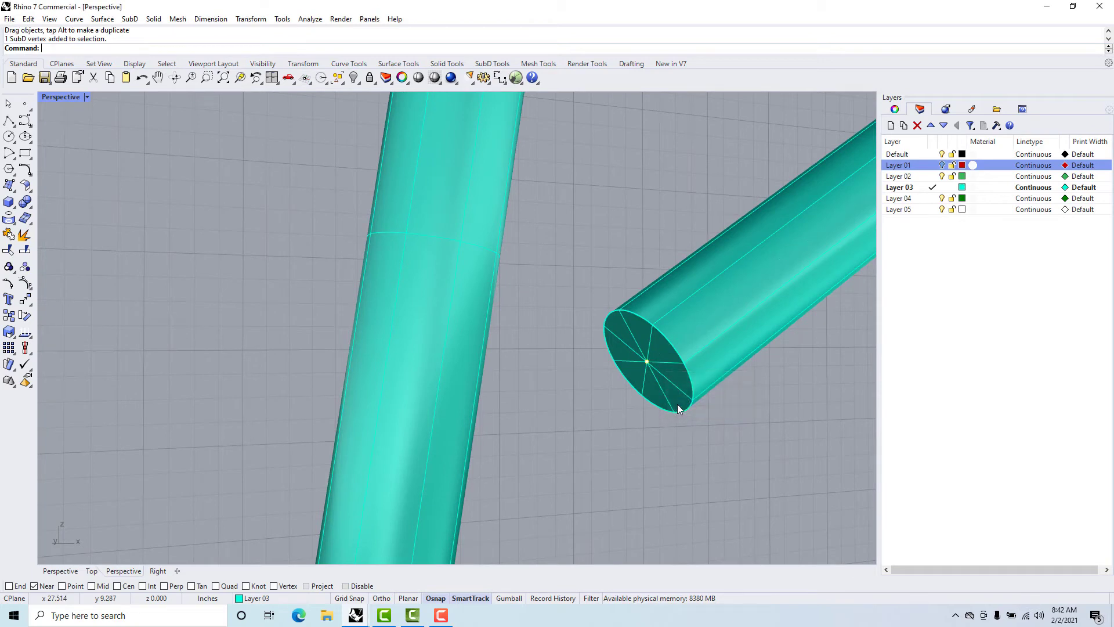
key("Delete")
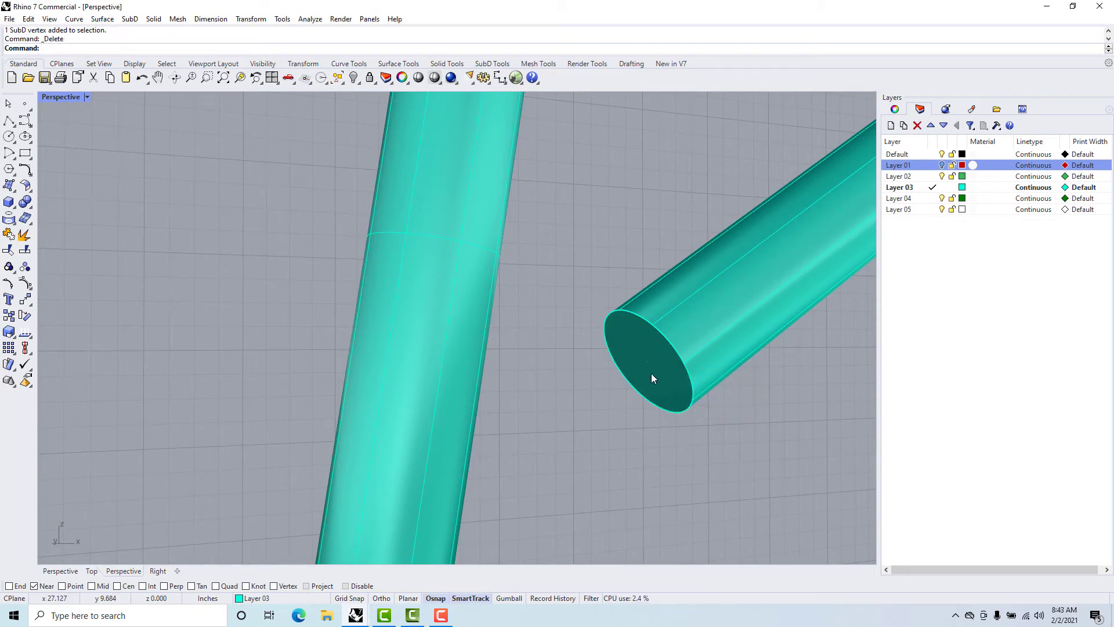
left_click(651, 374, "ctrl+shift")
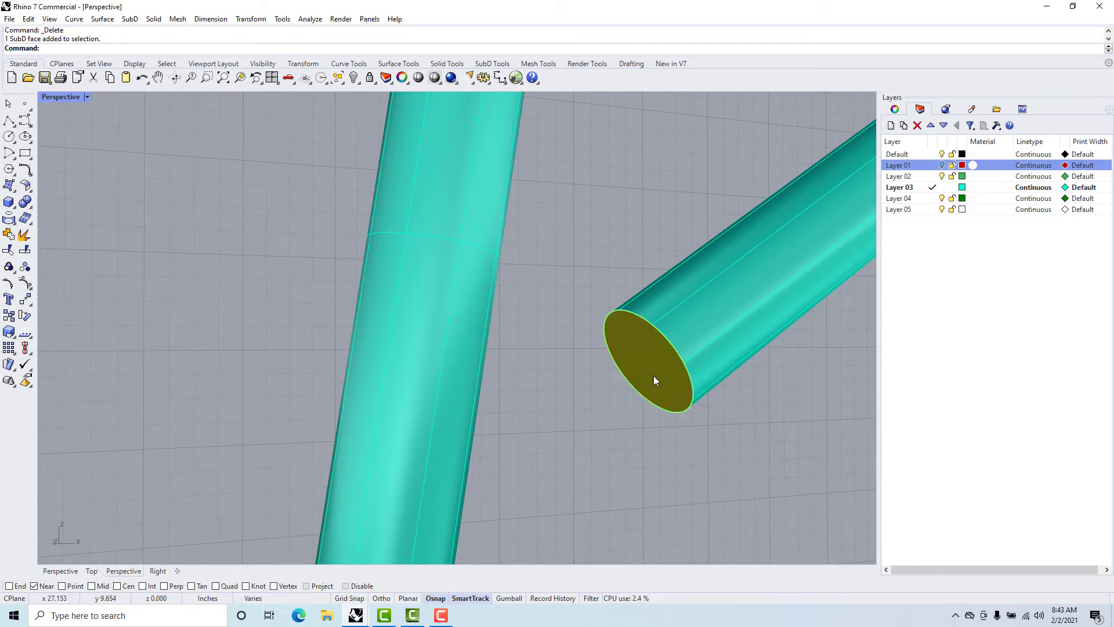
key("Delete")
right_click_drag(699, 422, 695, 409)
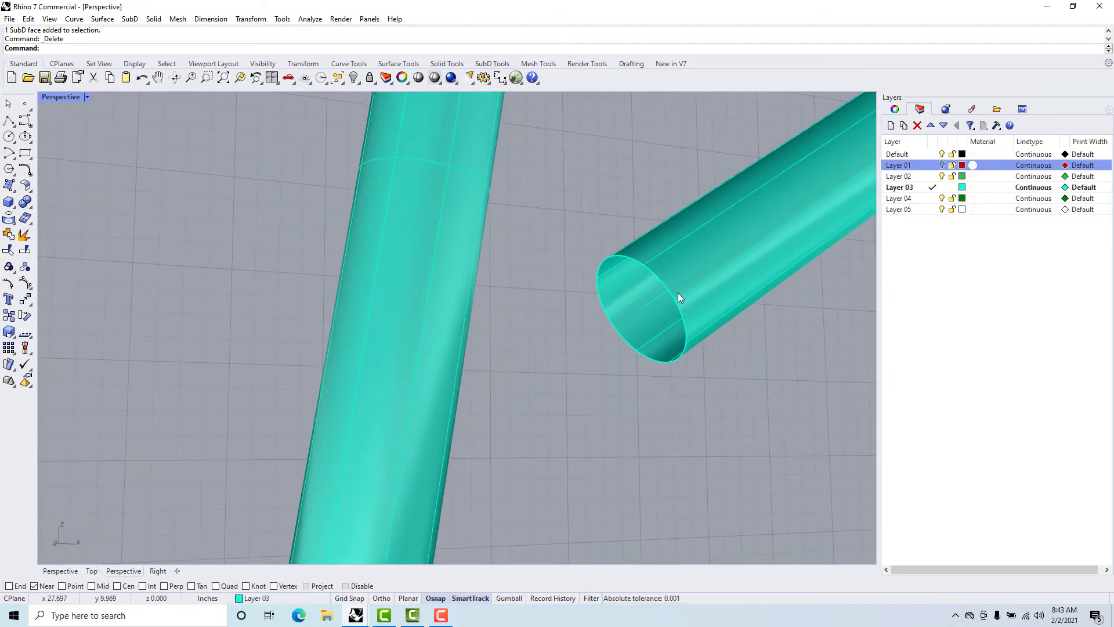
Step: Delete a side edge, then the merged face, to cut a hole in the vertical pipe
right_click_drag(572, 326, 429, 349)
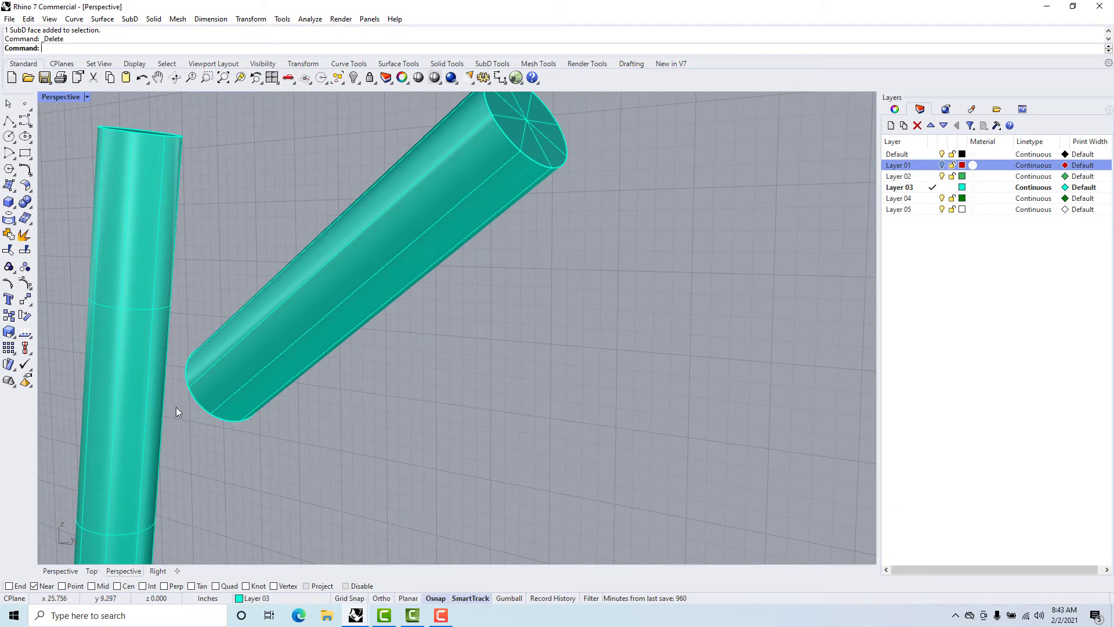
left_click(146, 392, "ctrl+shift")
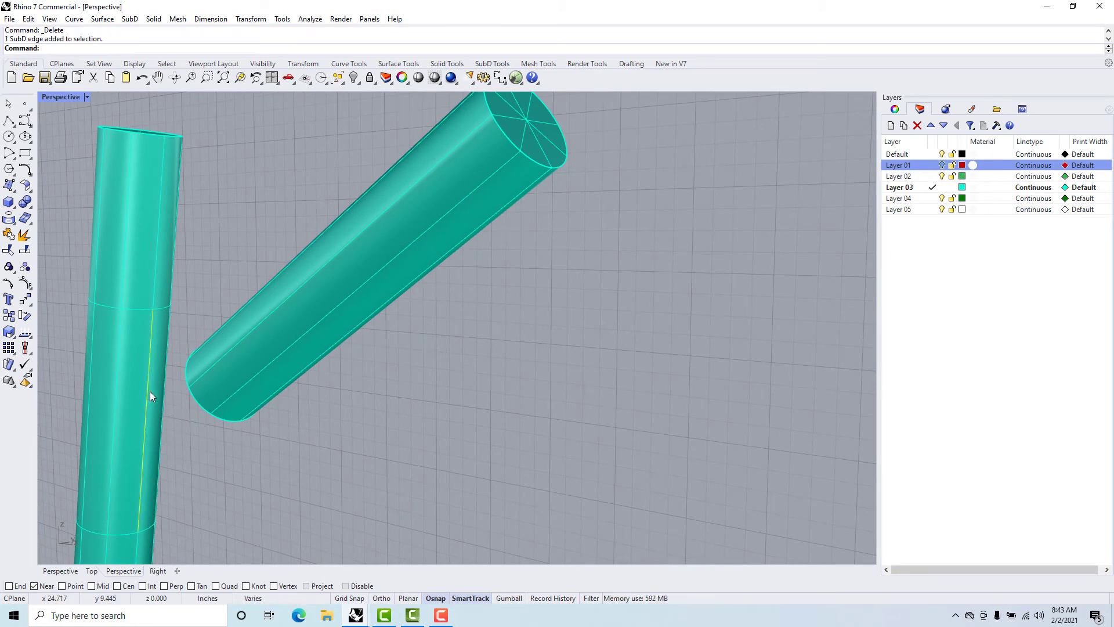
key("Delete")
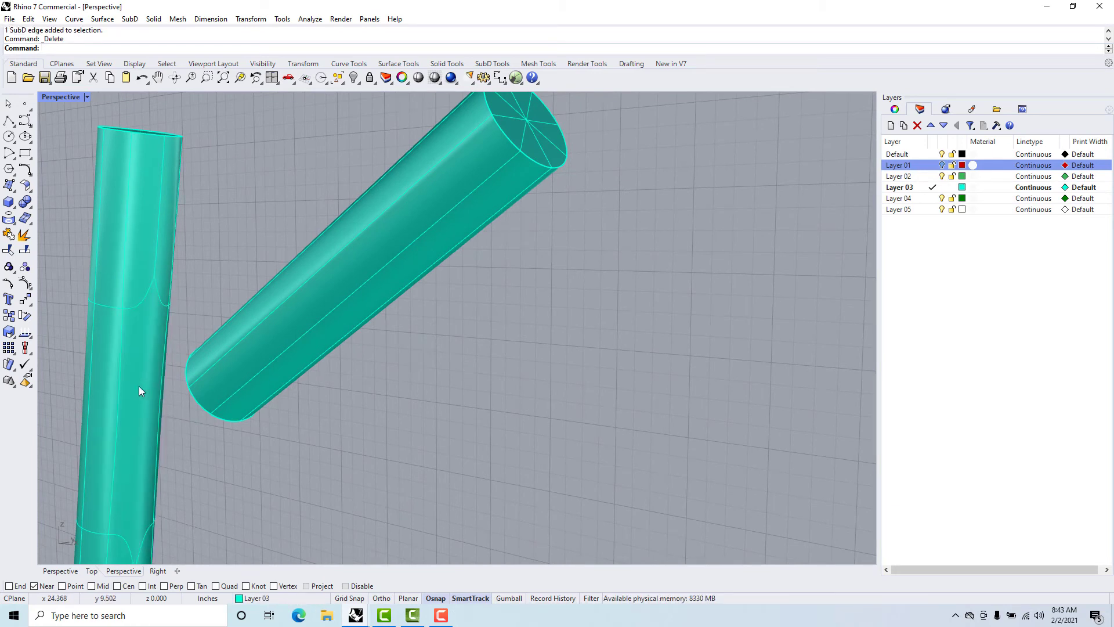
left_click(141, 384, "ctrl+shift")
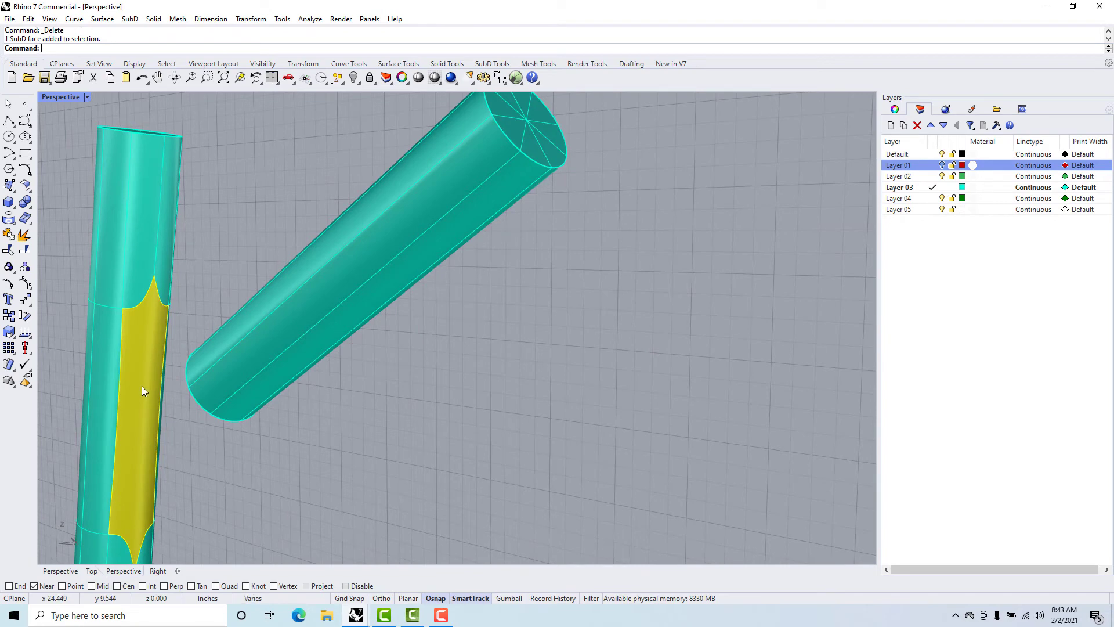
key("Delete")
right_click_drag(141, 386, 184, 384)
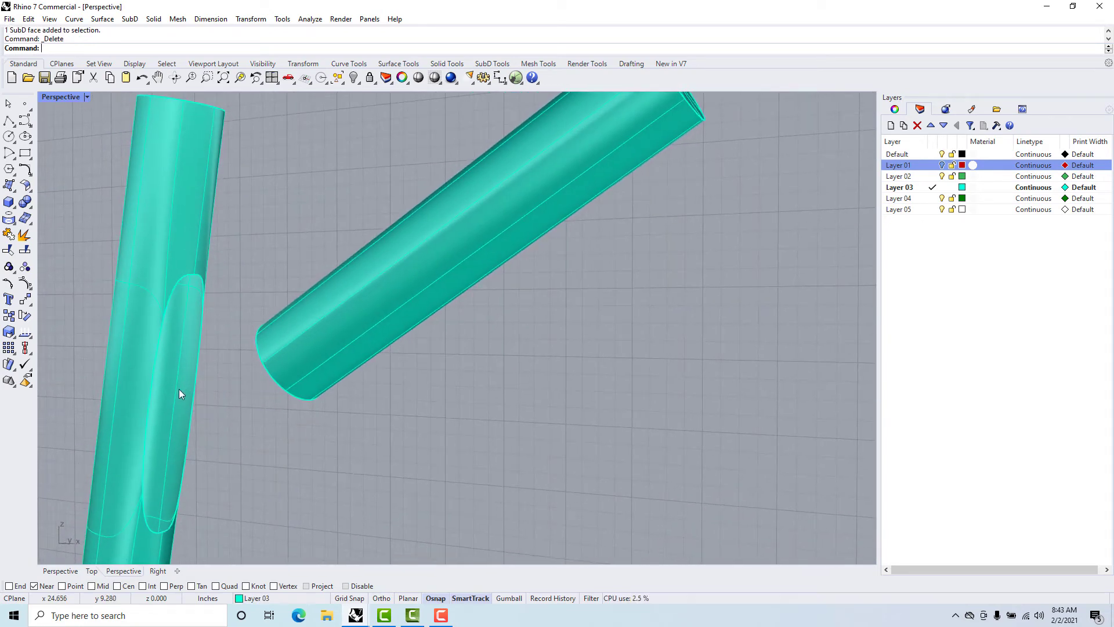
scroll(174, 390, "up", 5)
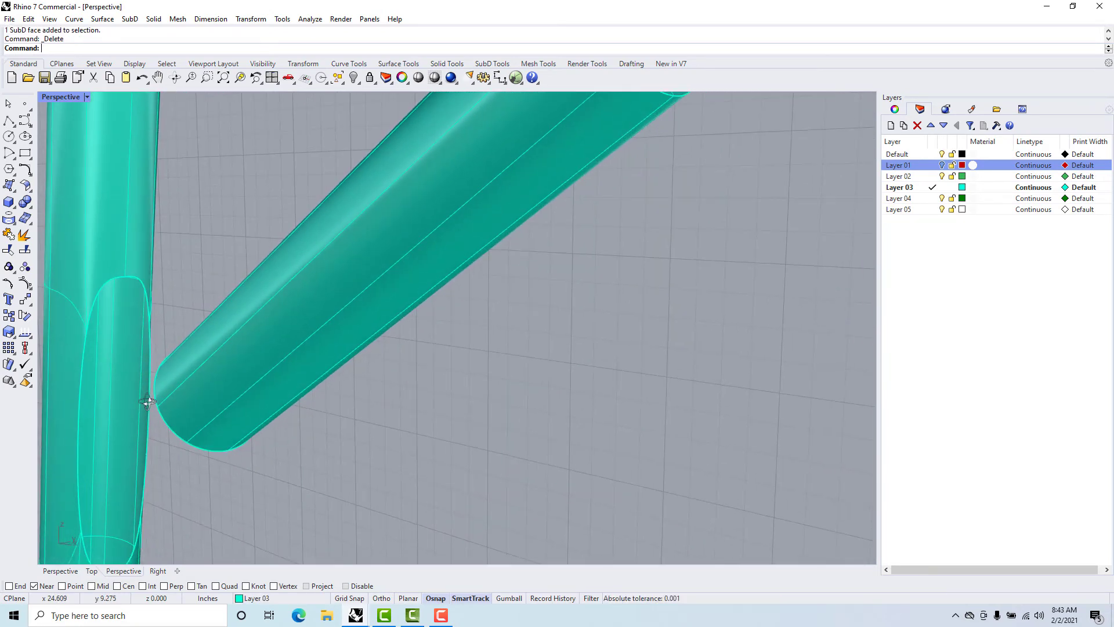
right_click_drag(148, 402, 156, 403)
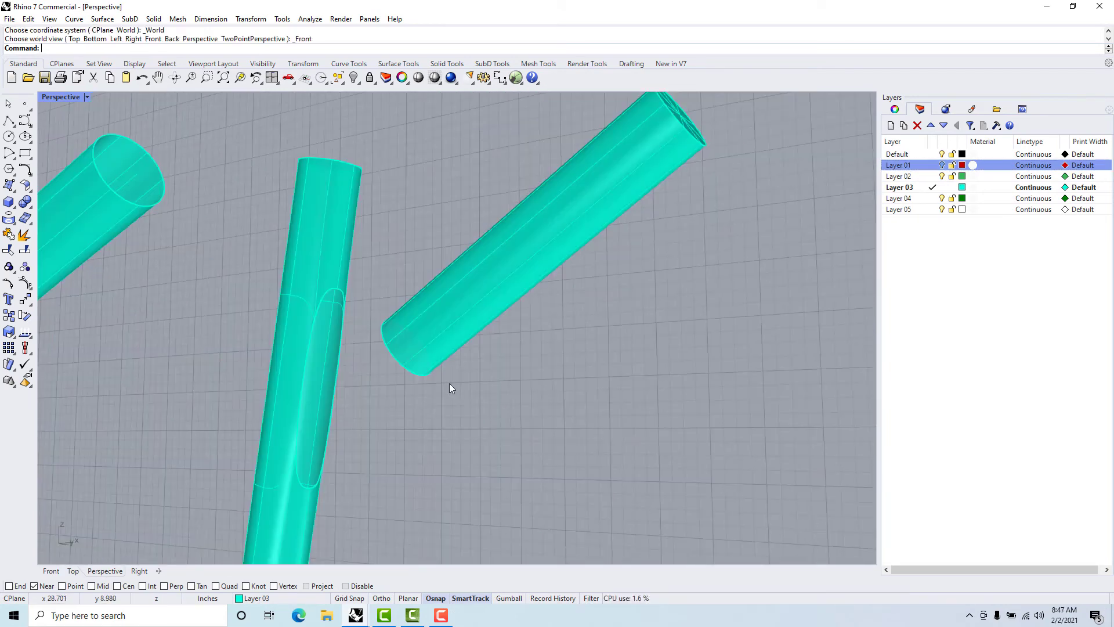
Step: In the Front view, copy the diagonal pipe to a spot below-right of the original
right_click_drag(479, 383, 489, 381)
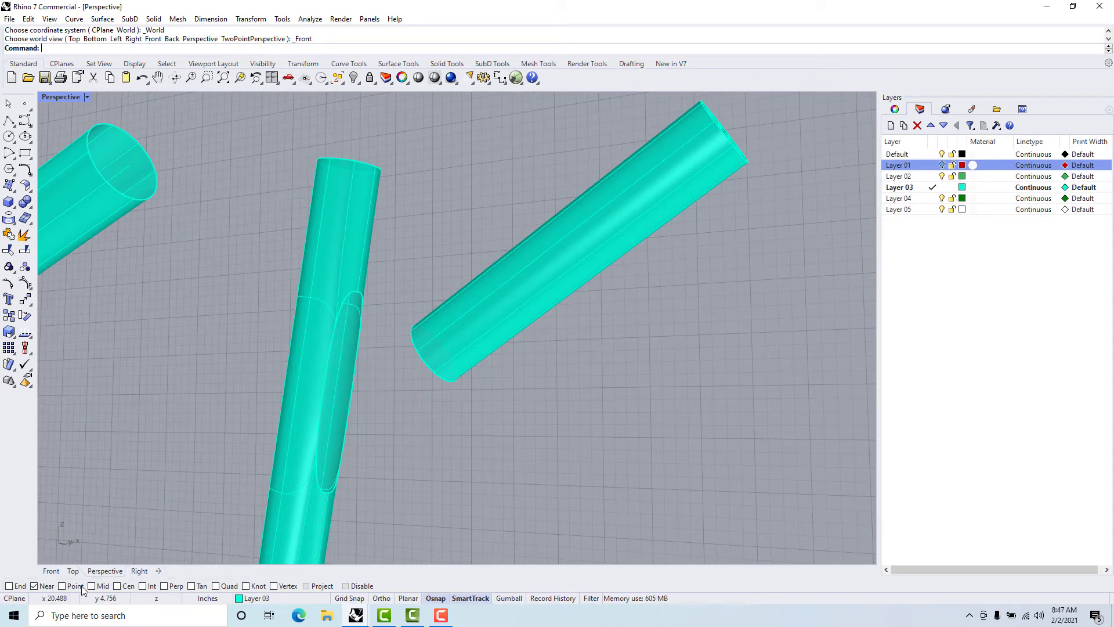
left_click(56, 572)
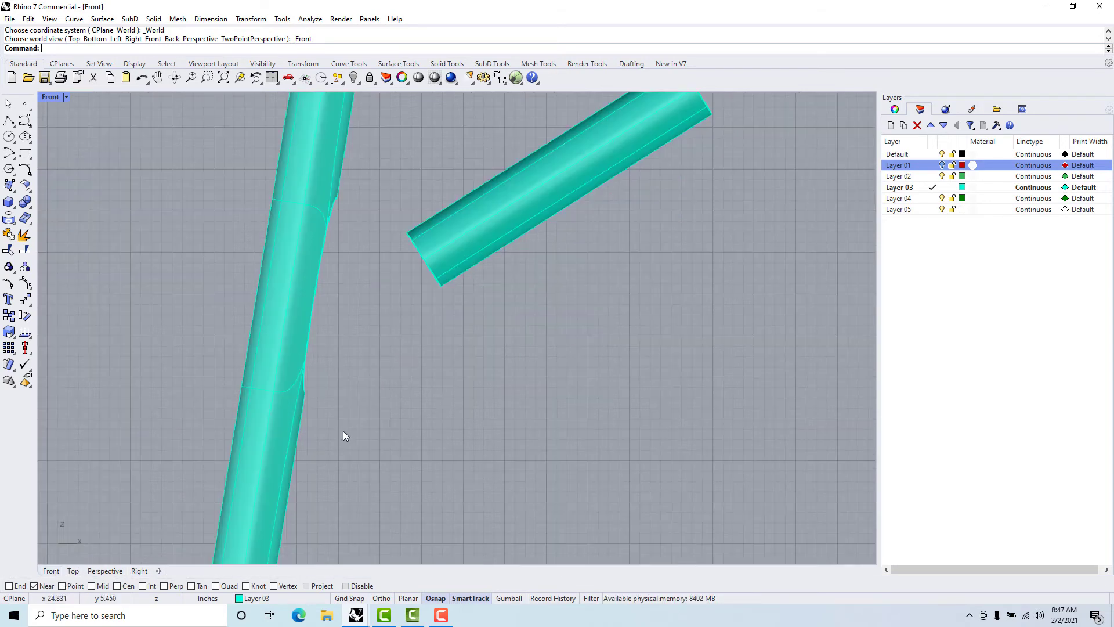
left_click_drag(546, 369, 400, 174)
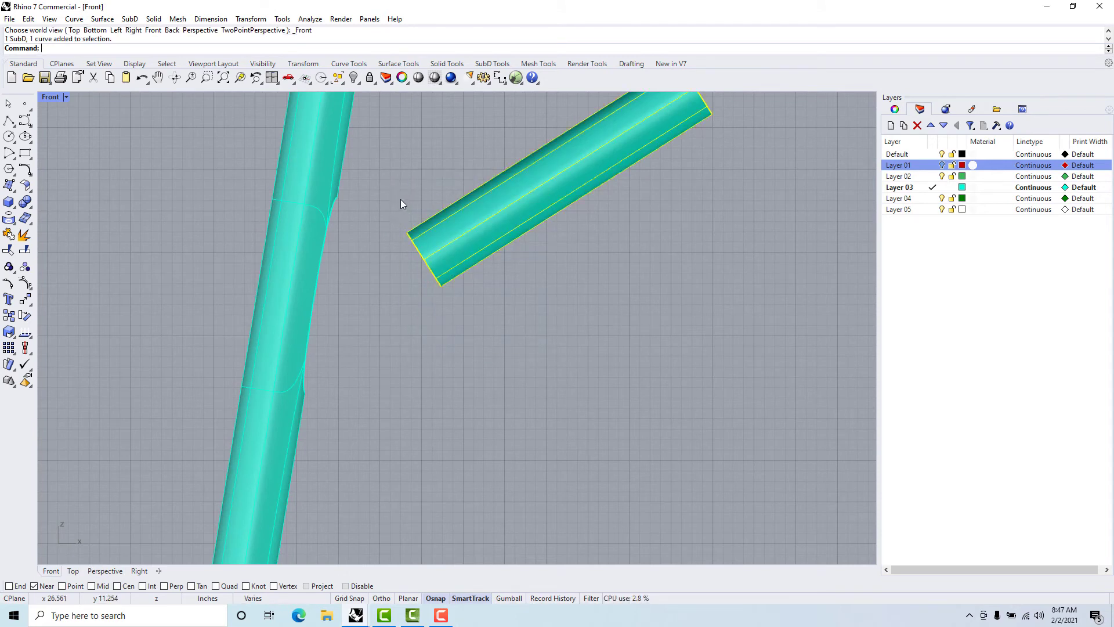
left_click(250, 19)
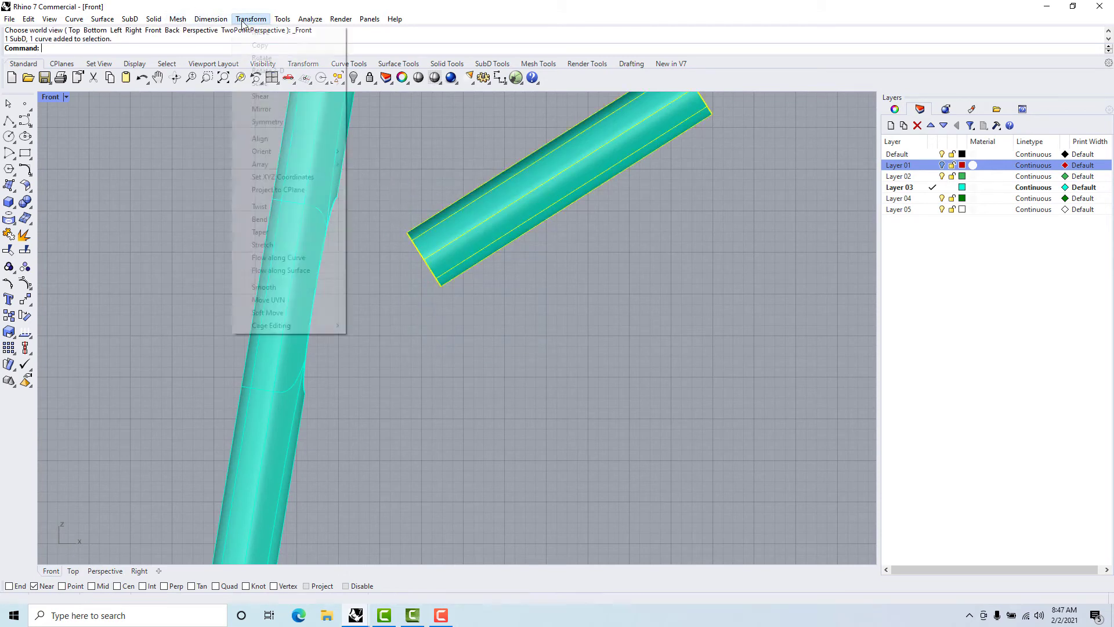
left_click(275, 48)
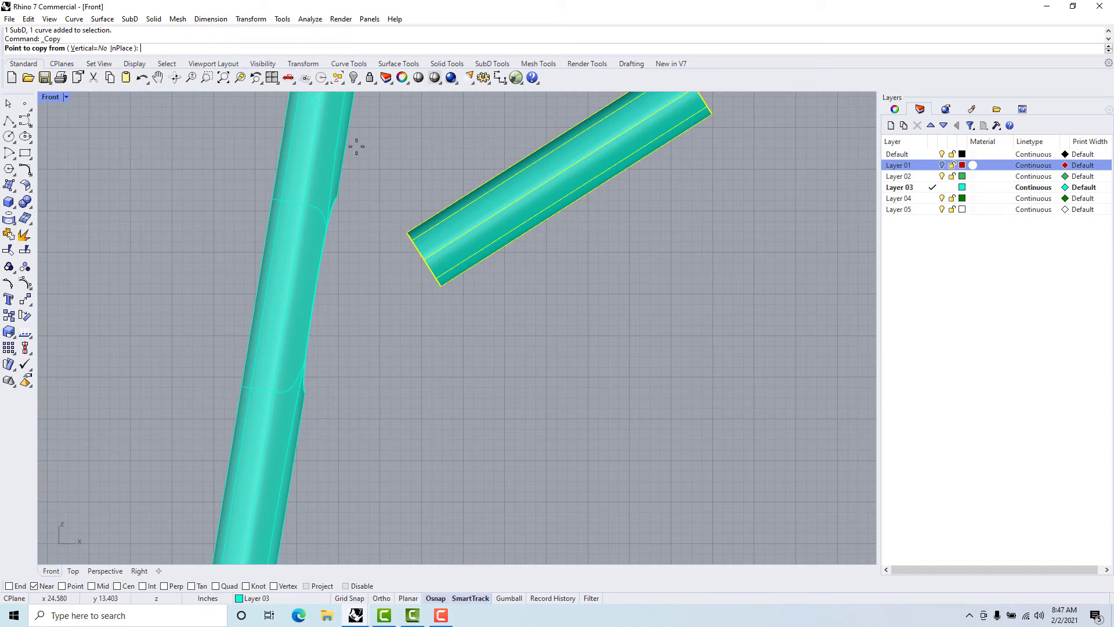
left_click(459, 163)
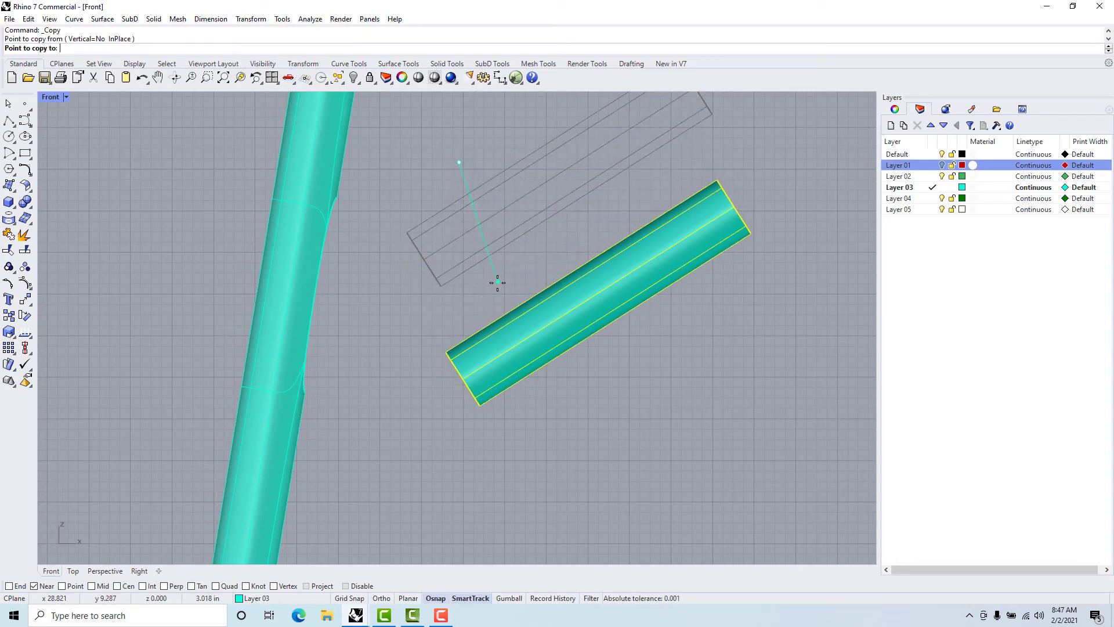
left_click(496, 282)
key("Return")
Step: Rotate the copied pipe so it slopes downward toward the vertical pipe
key("ctrl+z")
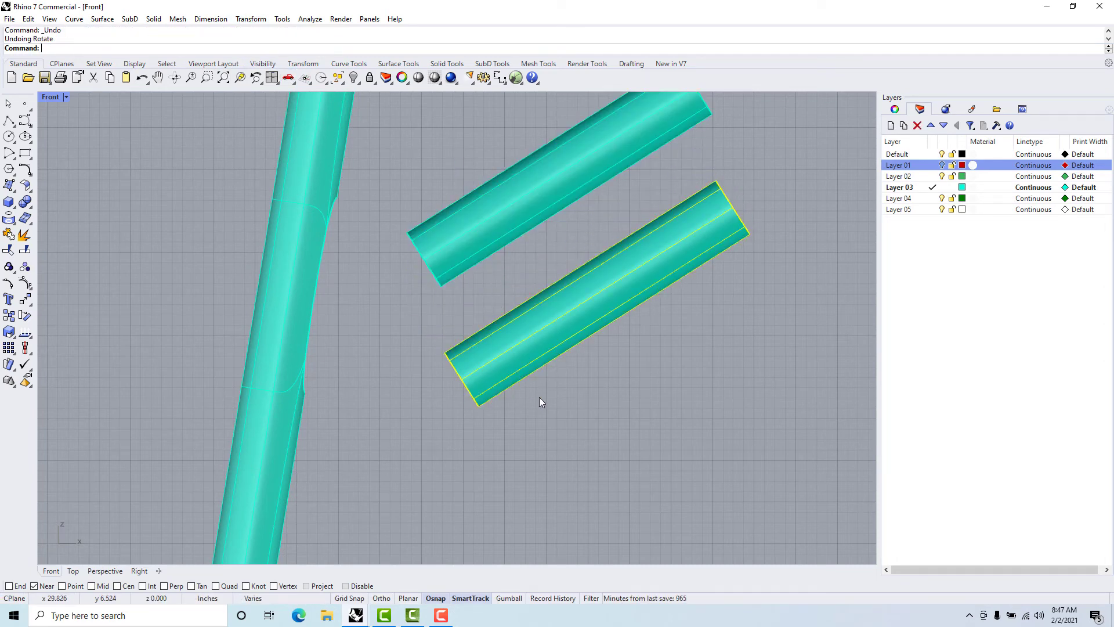
key("Return")
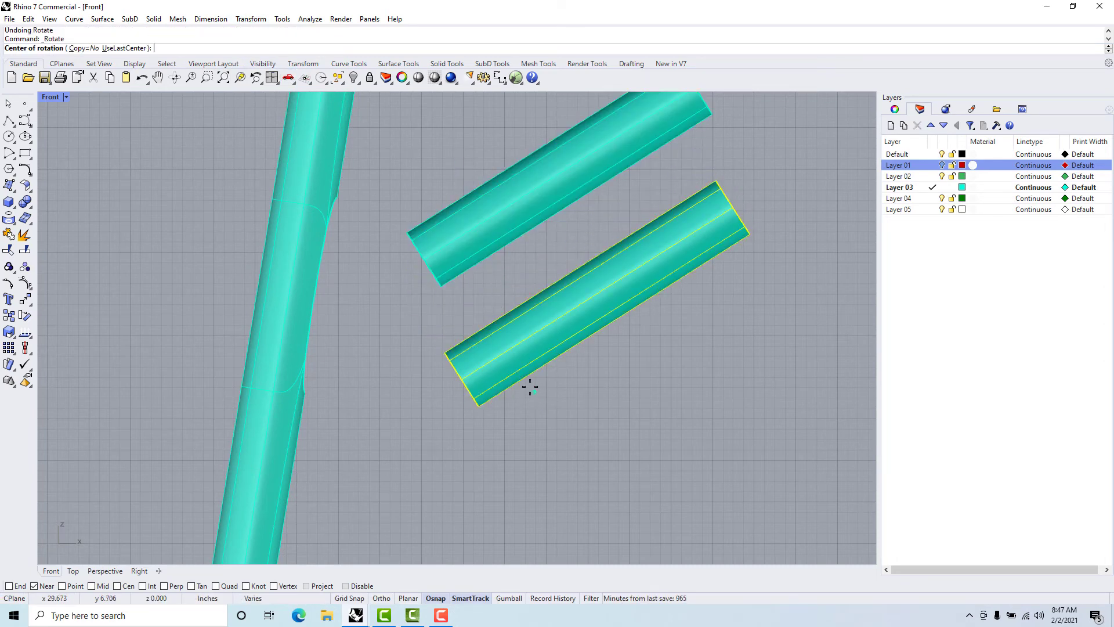
left_click(405, 371)
left_click(790, 281)
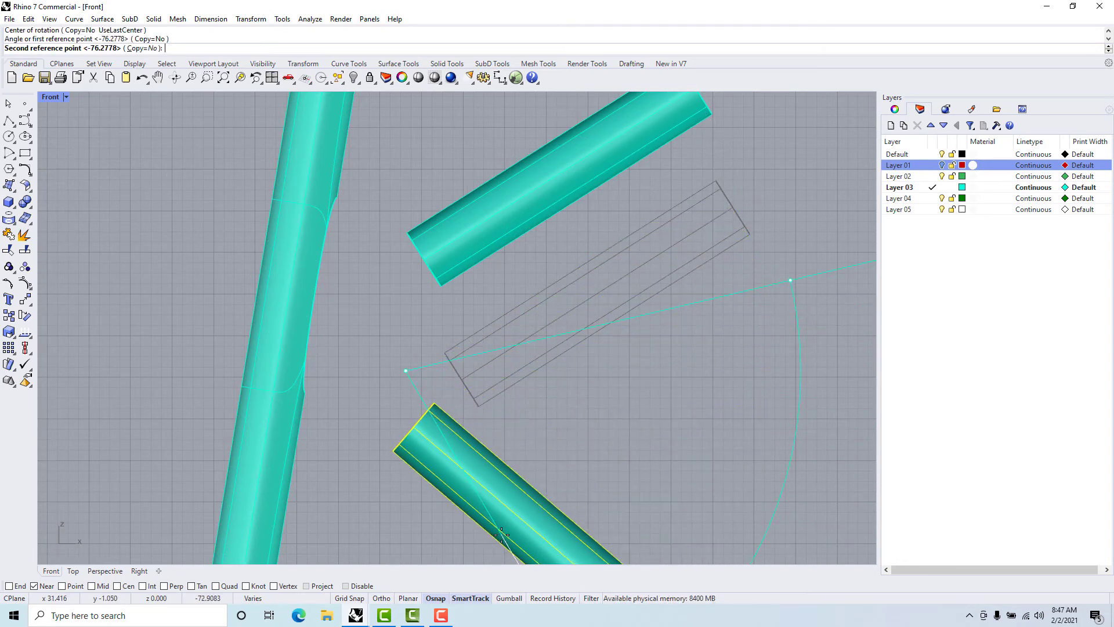
left_click(502, 535)
left_click_drag(504, 507, 538, 457)
left_click(626, 305)
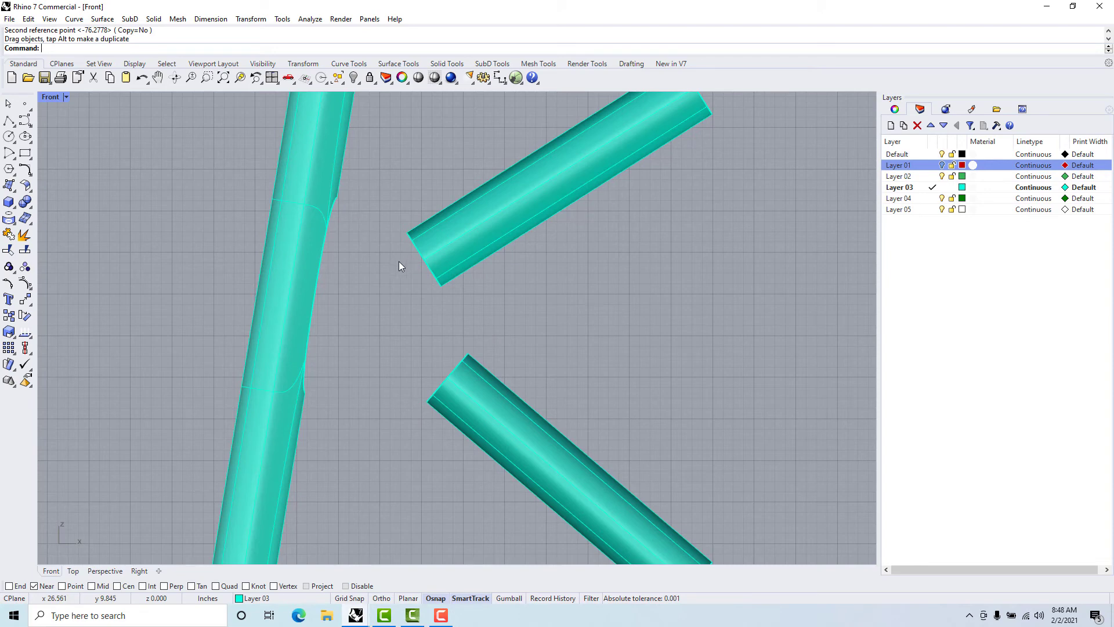
Step: Back in Perspective, start a SubD Bridge with the vertical pipe's hole rim edges as the first set
left_click(105, 571)
right_click_drag(389, 408, 374, 367)
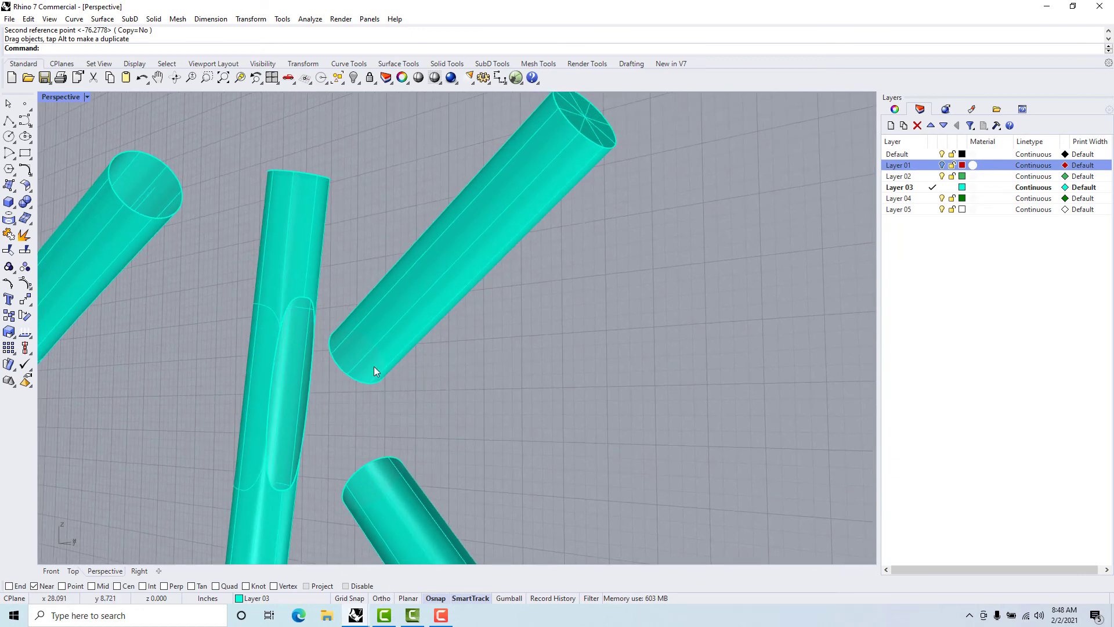
left_click(131, 19)
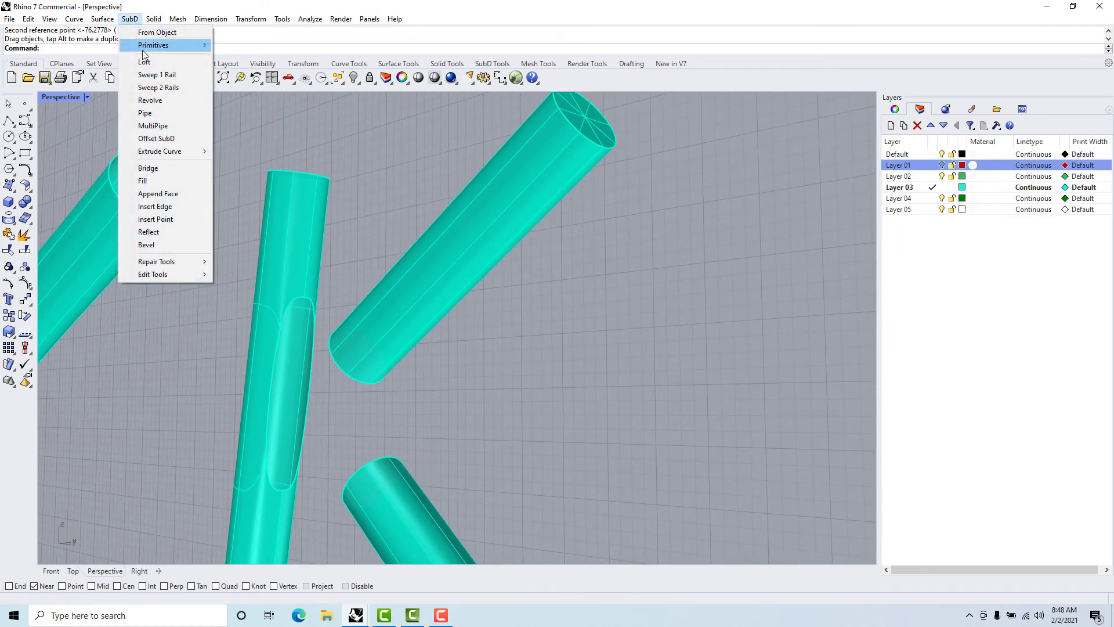
left_click(148, 168)
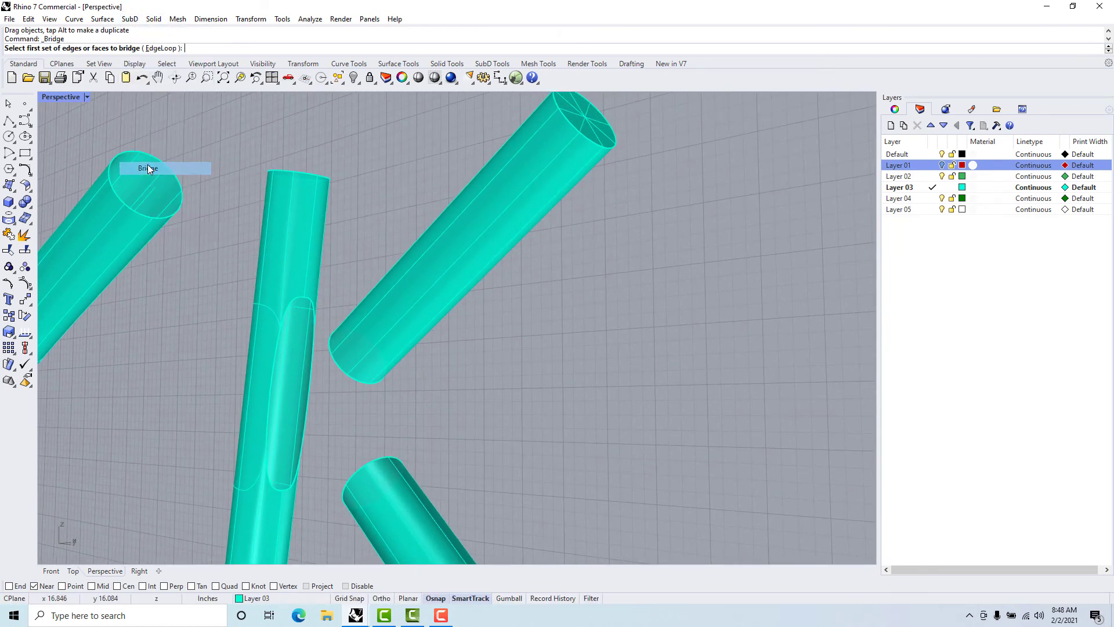
left_click(289, 312)
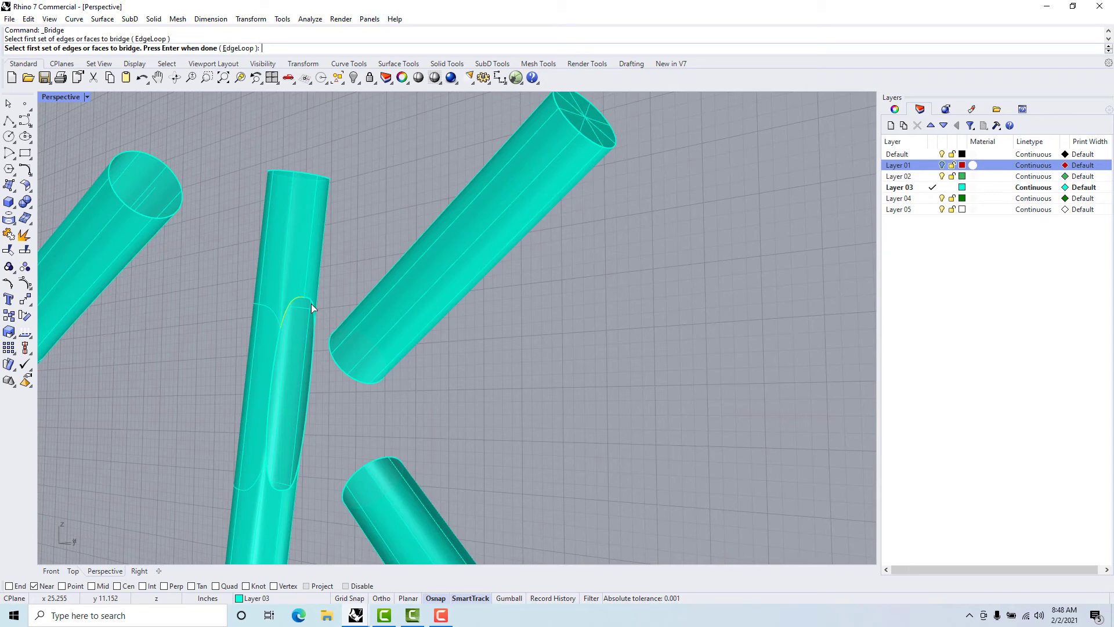
left_click(311, 305)
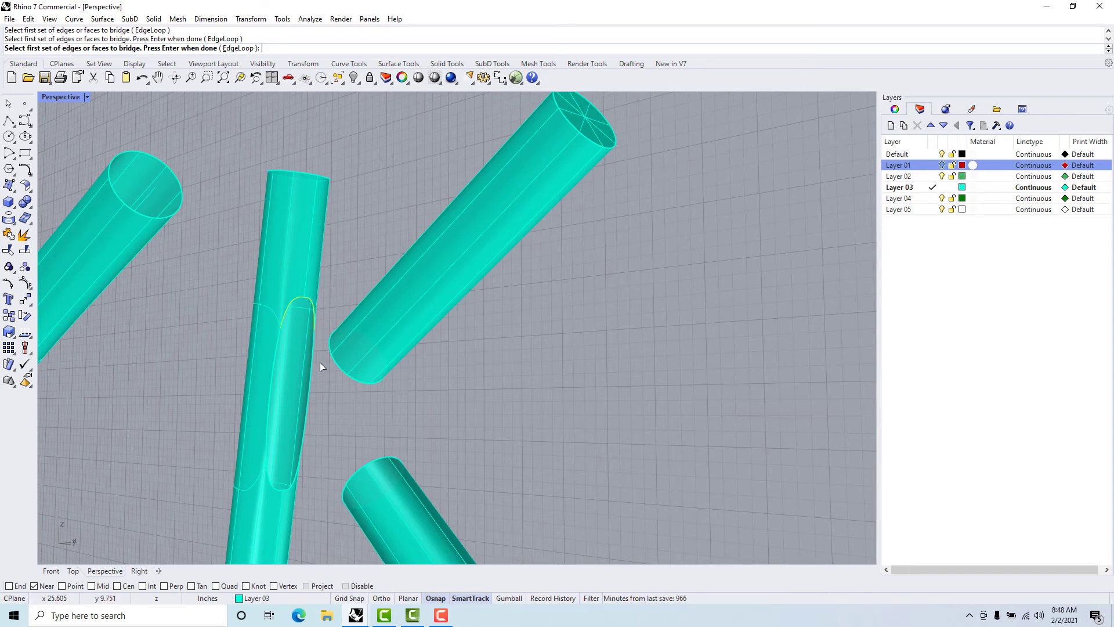
key("Return")
Step: Pick the diagonal pipe's open end edges as the second set and accept the bridge
right_click_drag(340, 368, 452, 421)
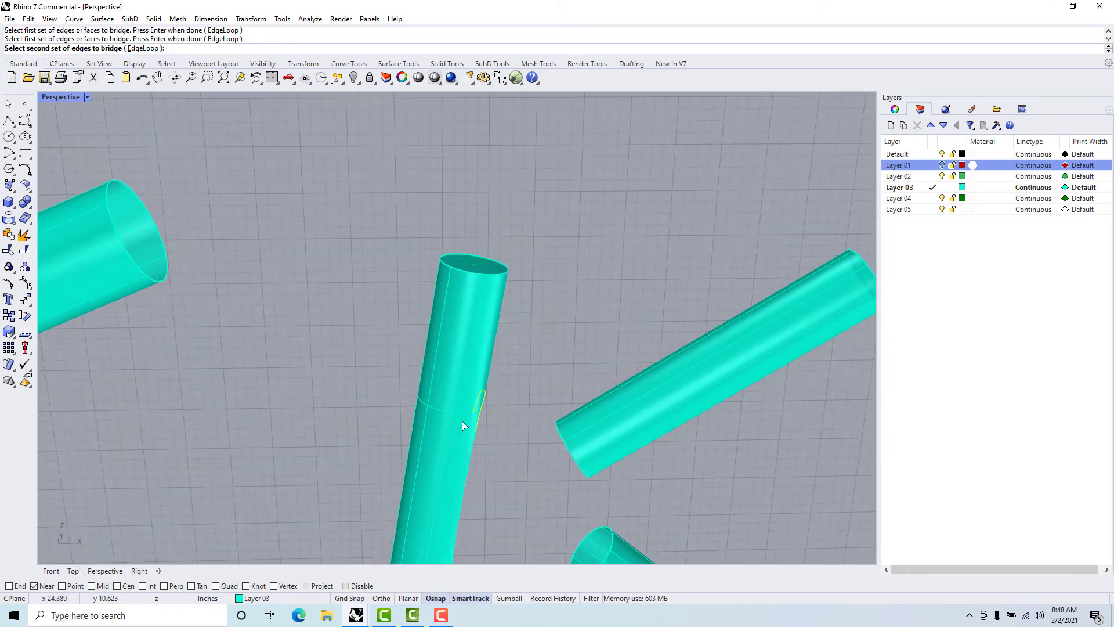
left_click(556, 432)
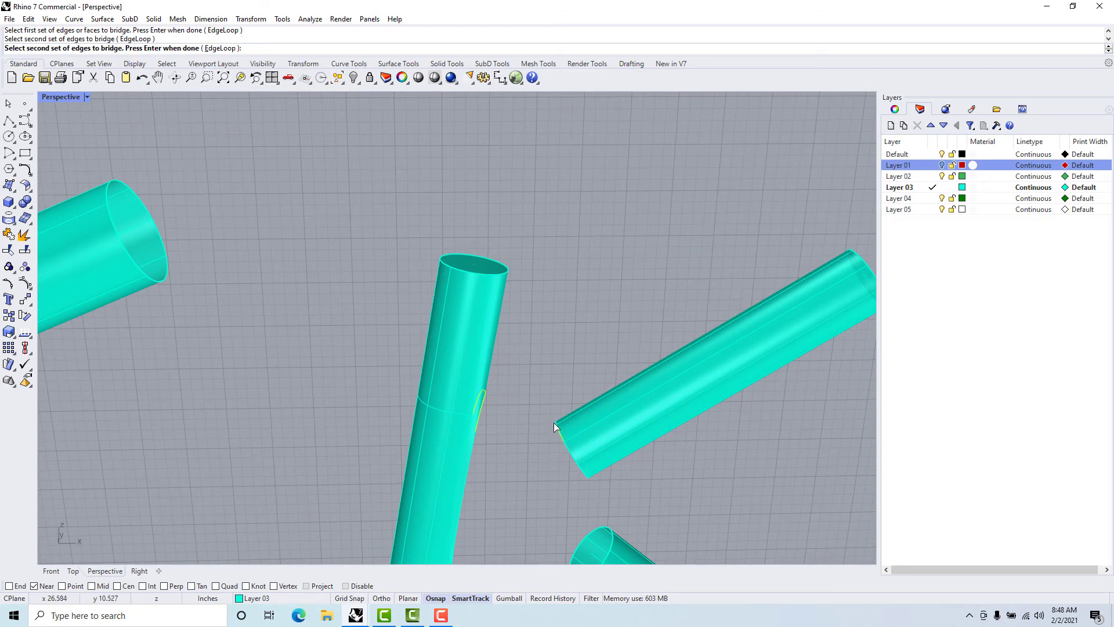
left_click(554, 424)
key("Return")
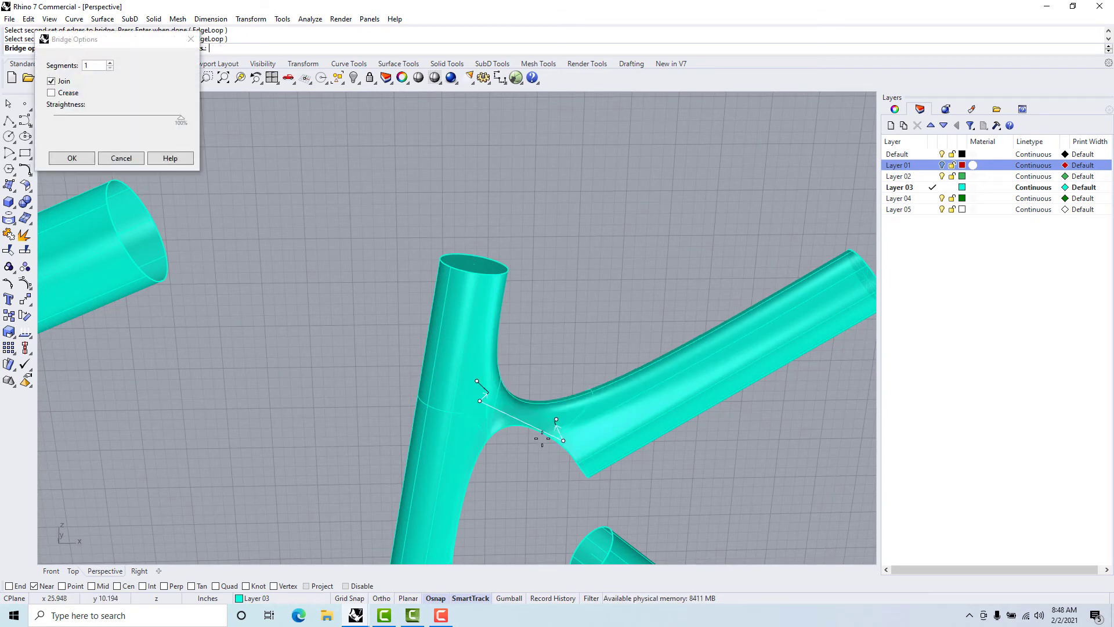
key("Return")
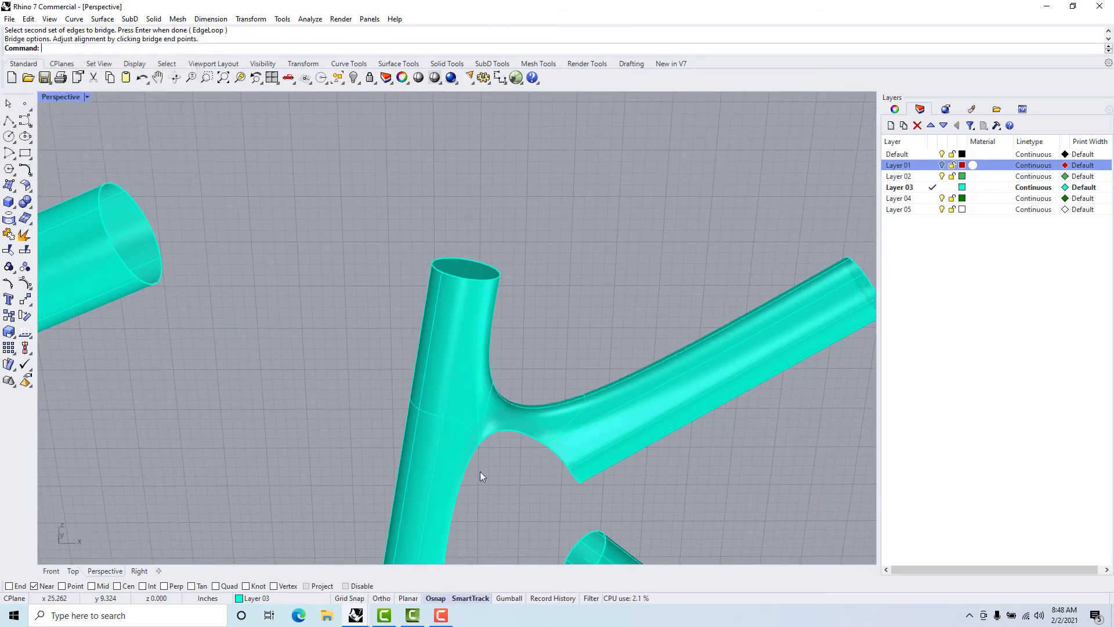
right_click_drag(473, 458, 530, 391)
Step: Bridge the lower slanting pipe's end edges into the vertical pipe's side opening
right_click(464, 372)
right_click_drag(657, 436, 677, 460)
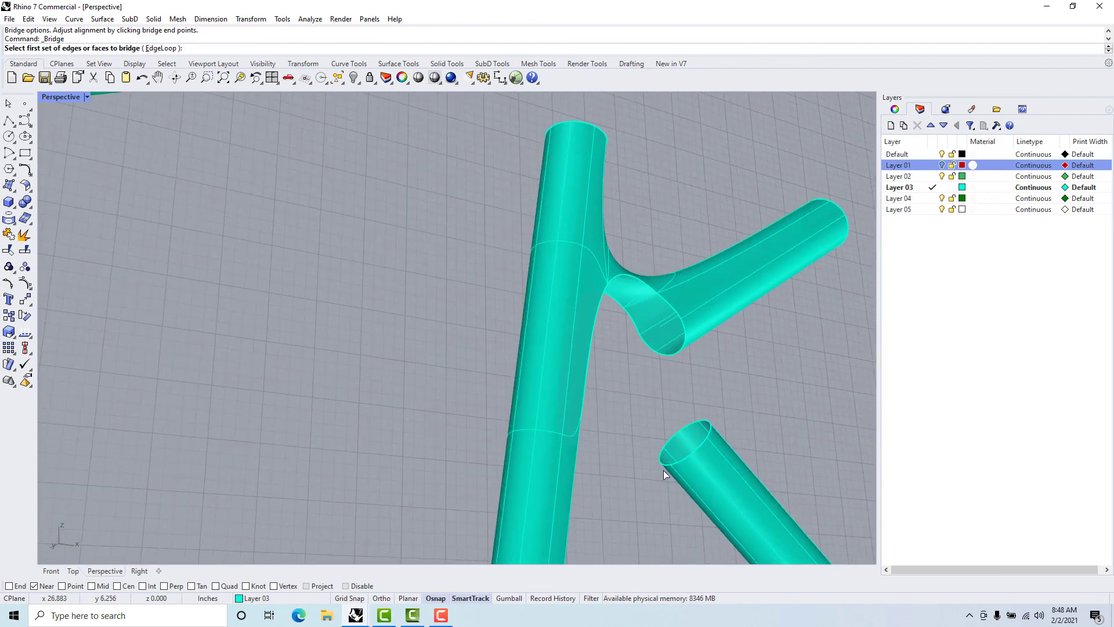
left_click(662, 464)
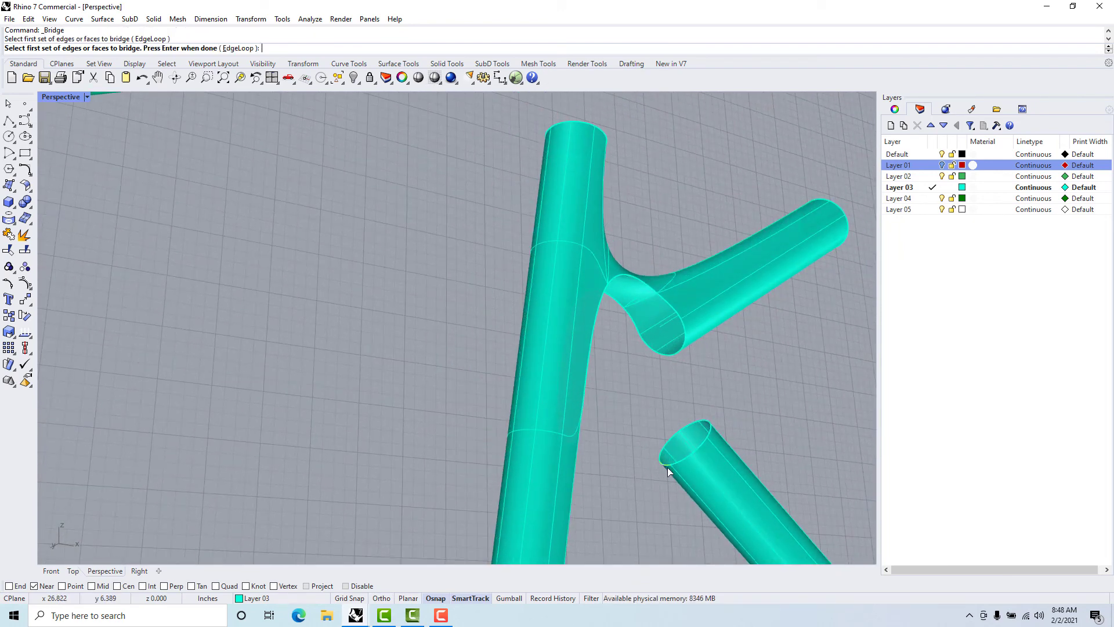
left_click(676, 464)
right_click(648, 479)
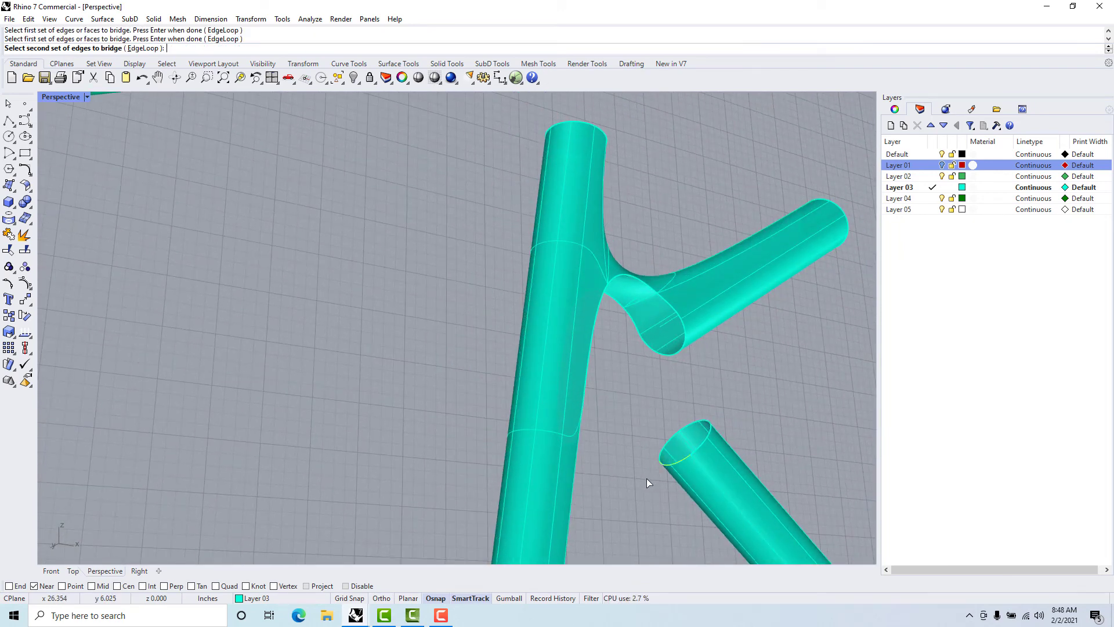
right_click_drag(646, 479, 369, 447)
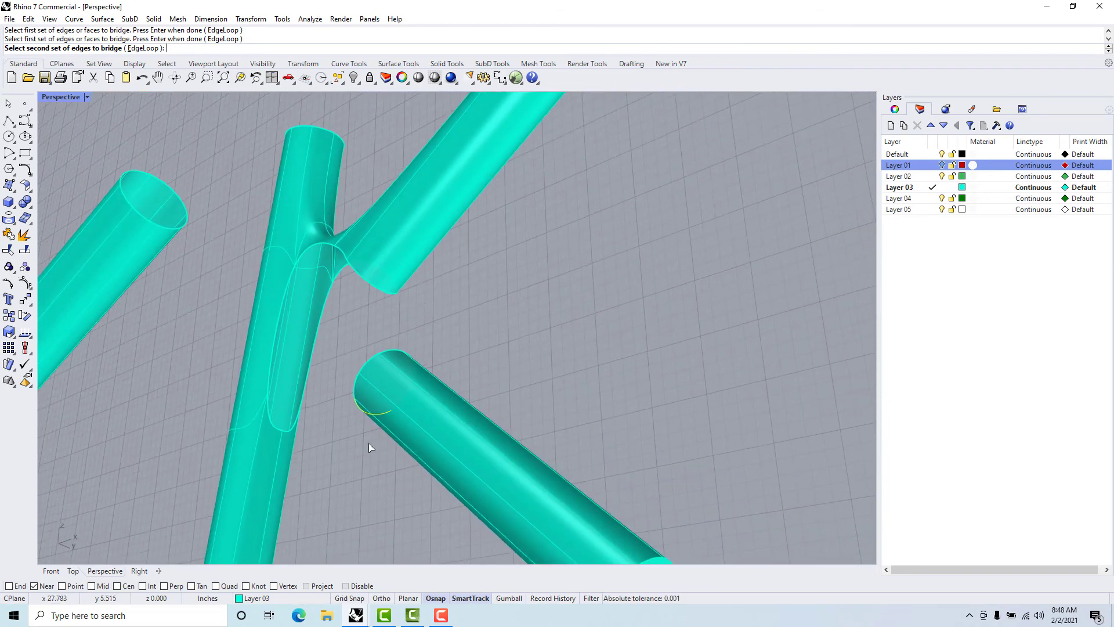
left_click(278, 427)
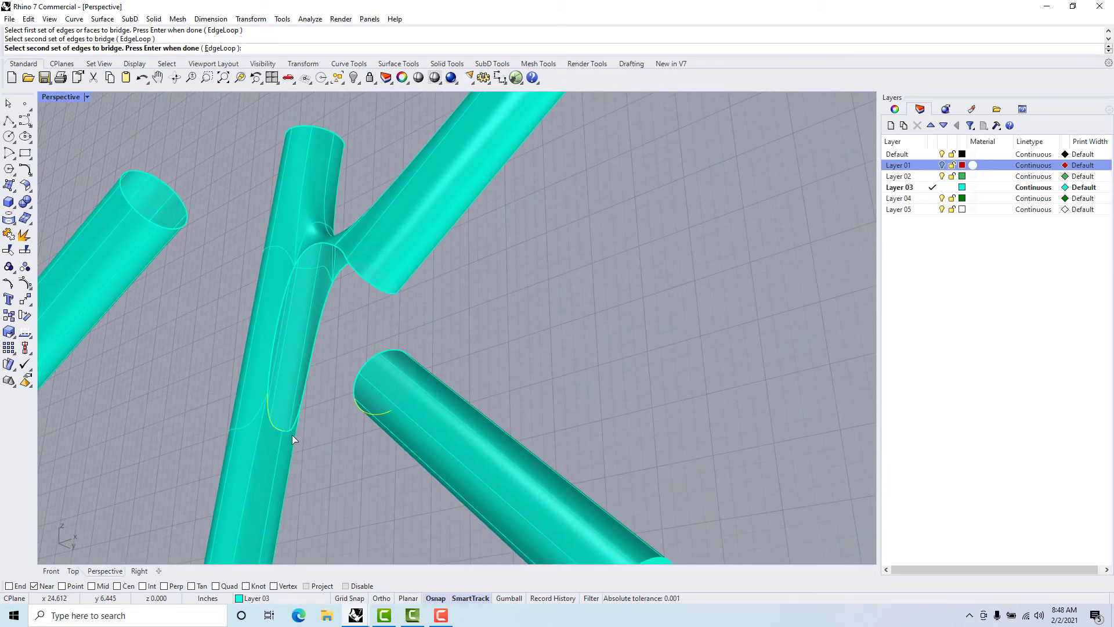
left_click(291, 434)
right_click(308, 434)
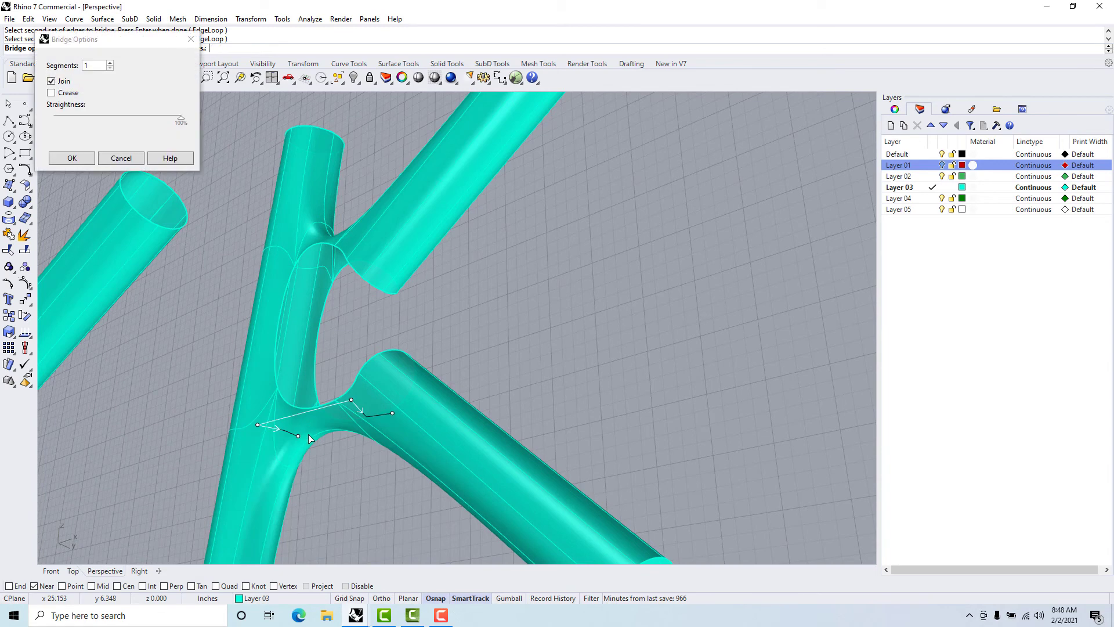
right_click(337, 460)
right_click_drag(338, 460, 423, 408)
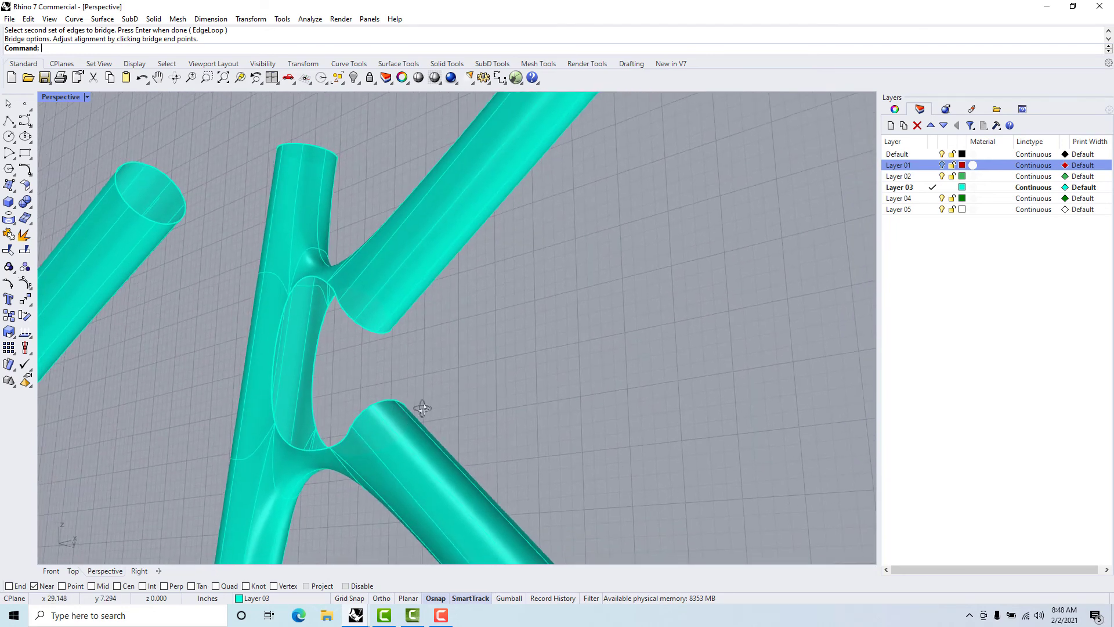
Step: Bridge the upper slanting pipe's lower rim to the lower pipe's upper rim
left_click(374, 332, "ctrl+shift")
left_click(383, 333, "ctrl+shift")
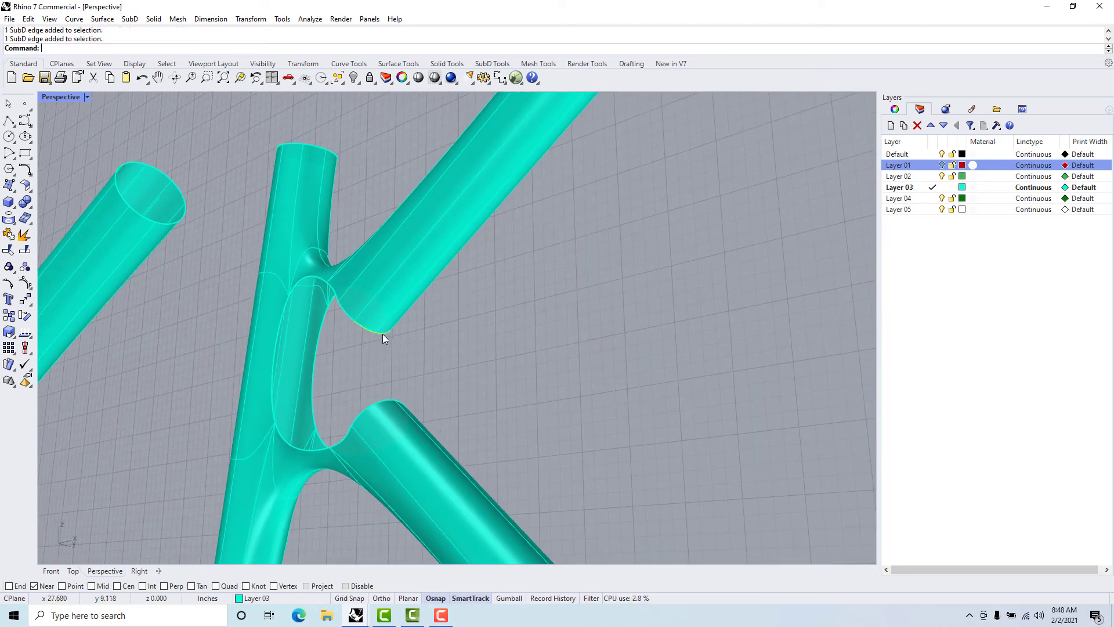
key("Return")
left_click(406, 400)
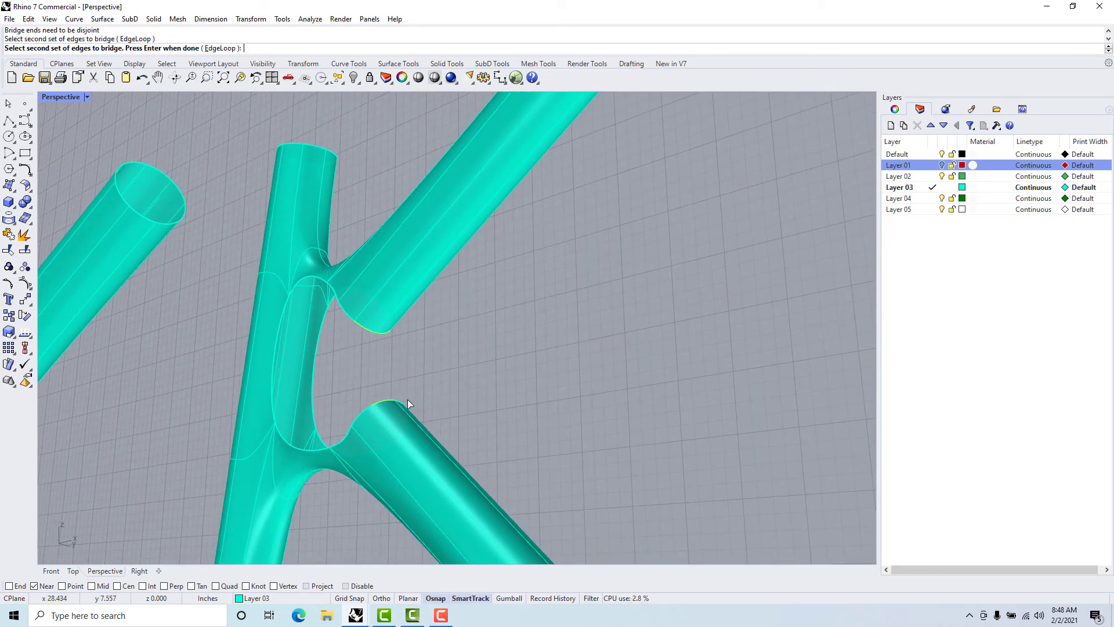
key("Return")
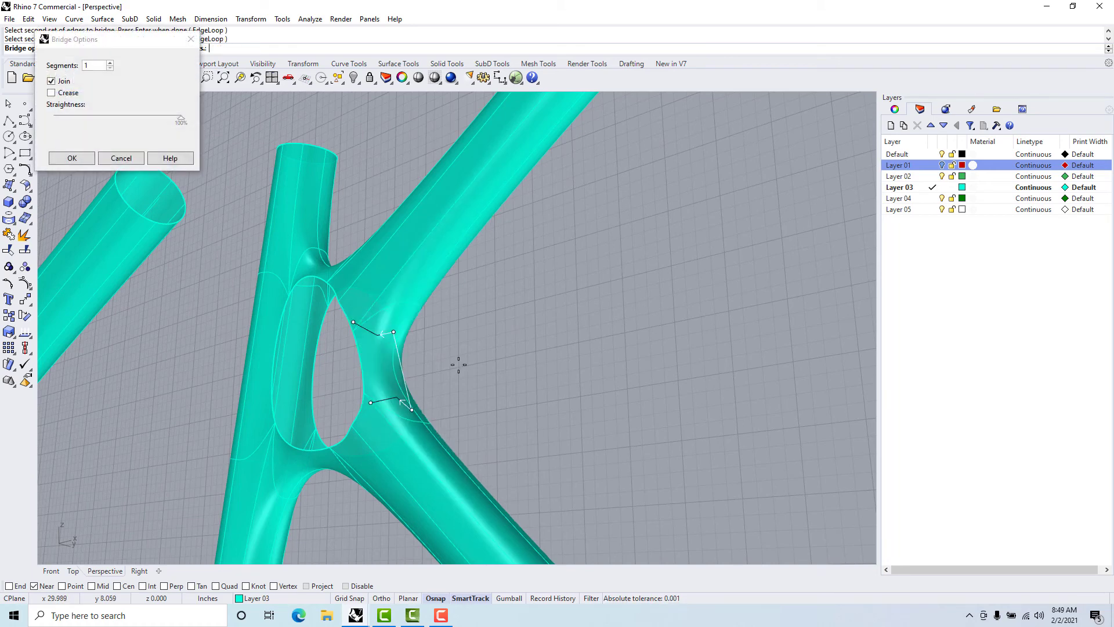
key("Return")
right_click_drag(486, 366, 521, 331)
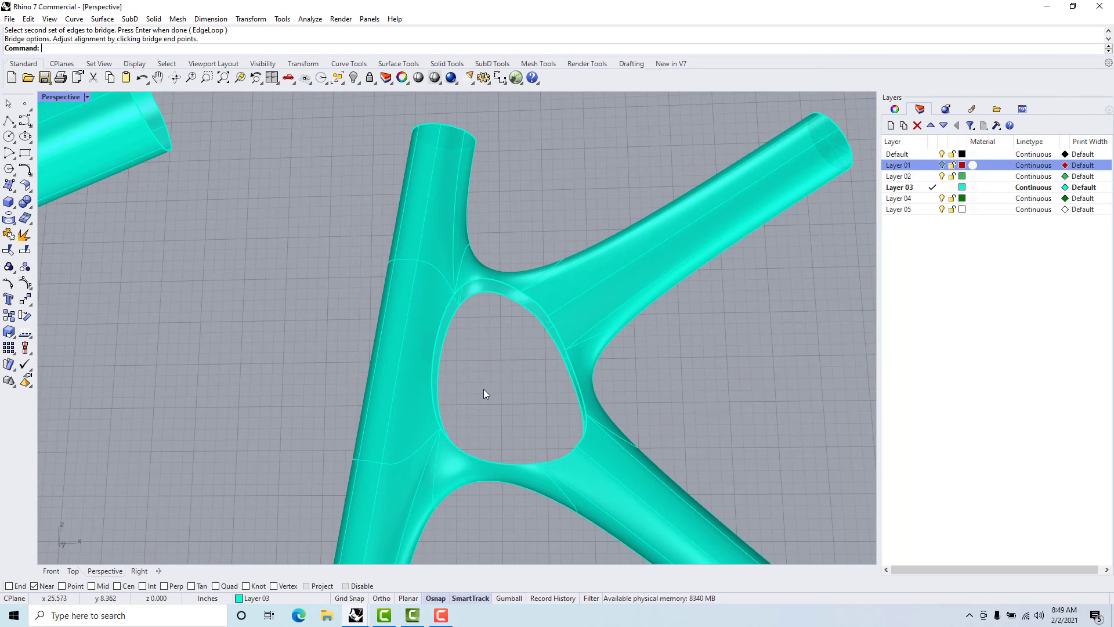
right_click_drag(482, 389, 513, 405)
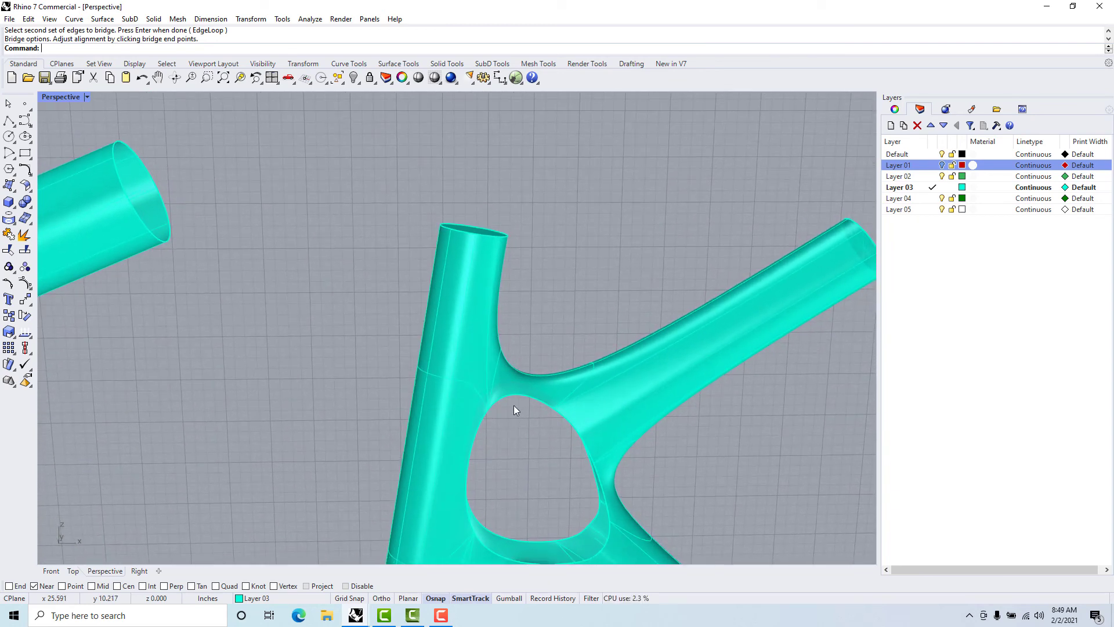
Step: Fill the triangular hole's edge loop with SubD Fill and inspect the closed junction
double_click(517, 394)
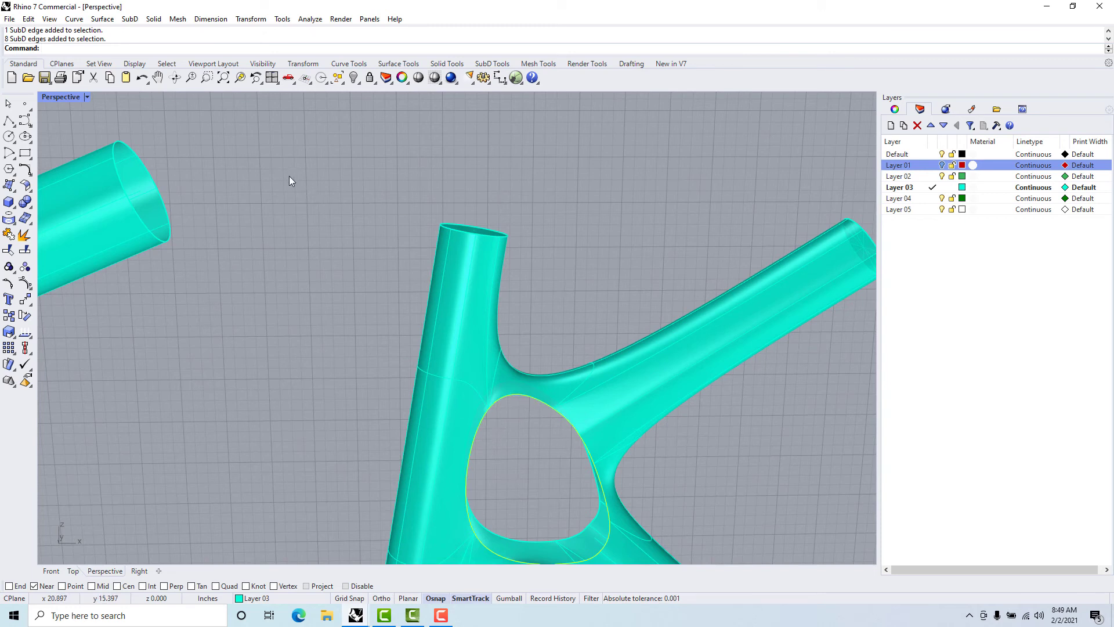
left_click(130, 19)
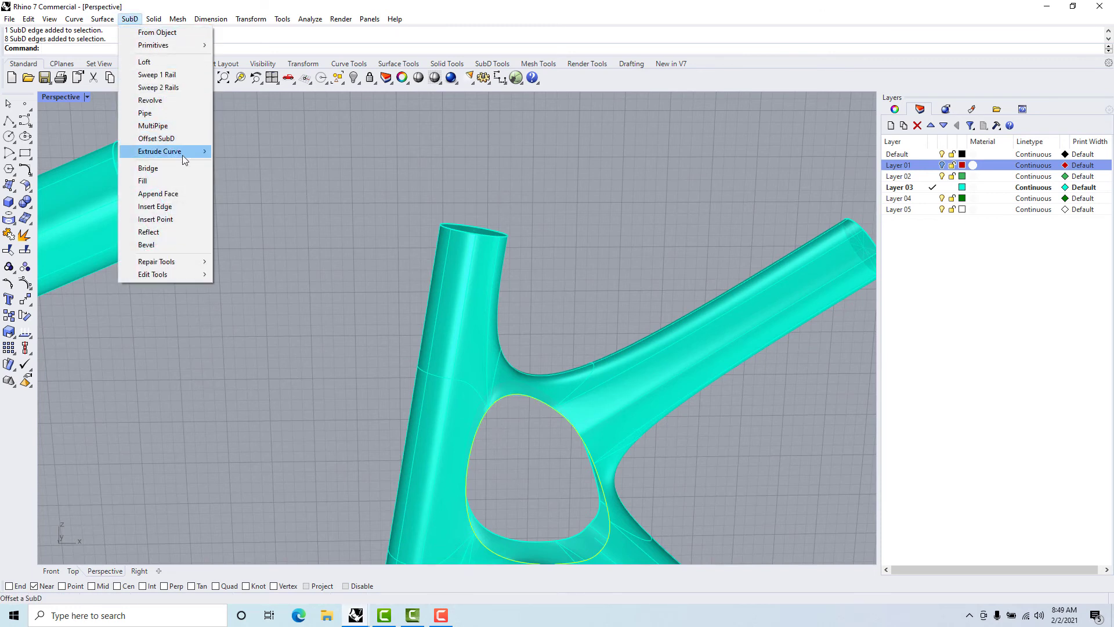
left_click(172, 180)
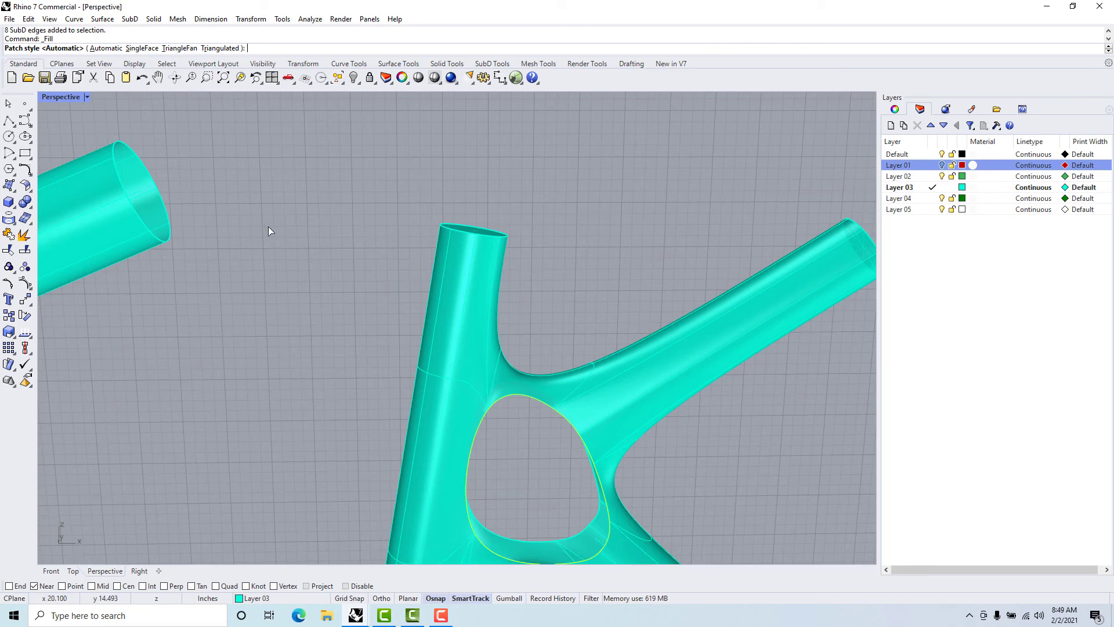
right_click(285, 224)
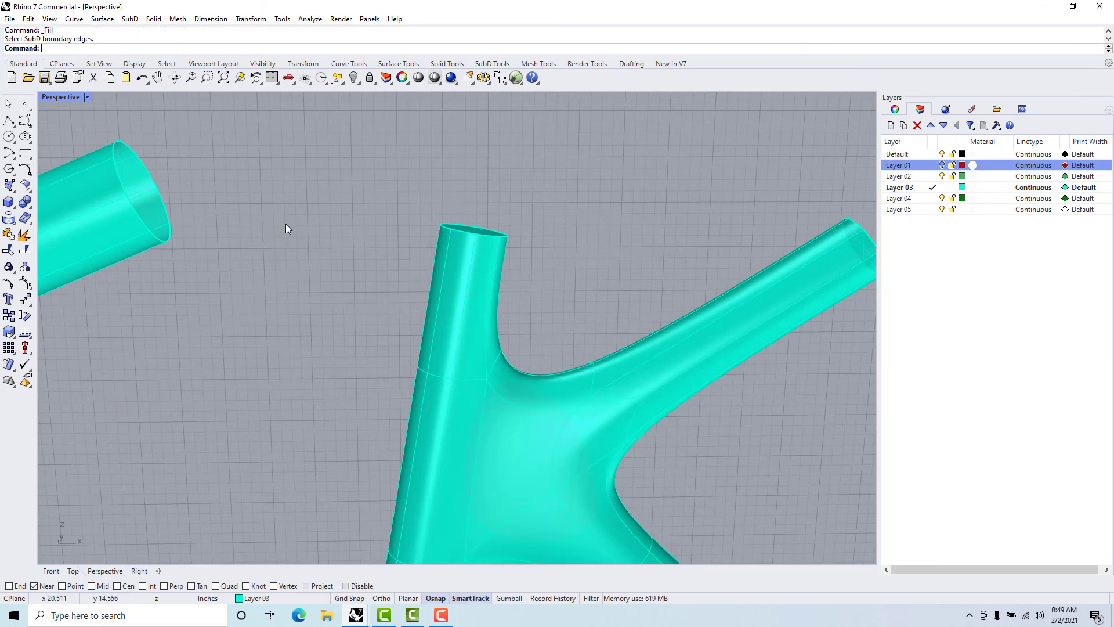
right_click_drag(291, 237, 214, 204)
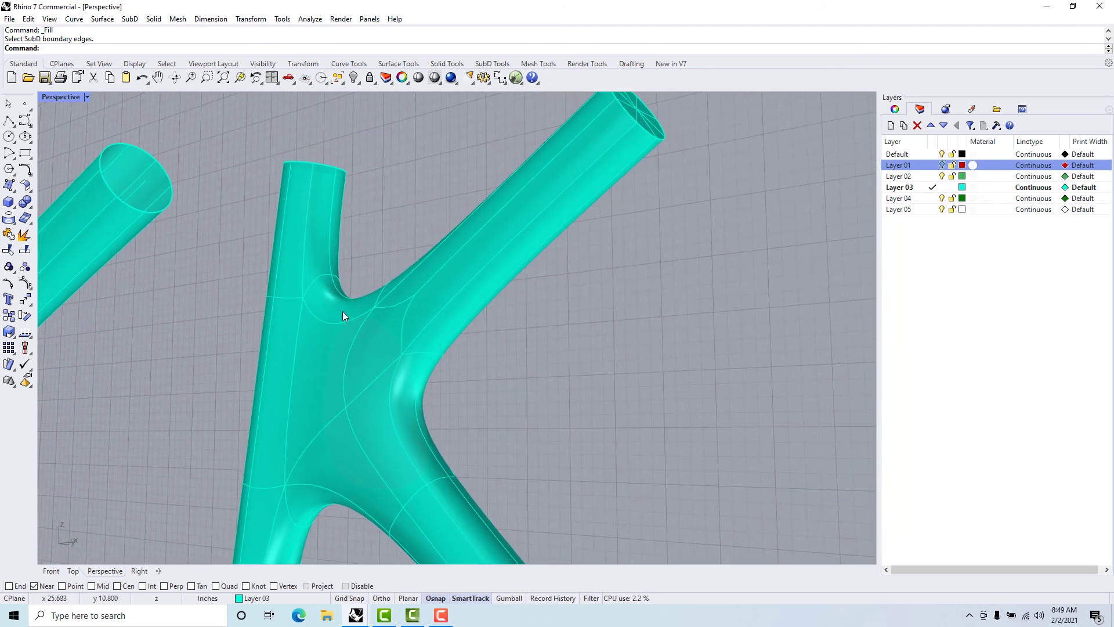
scroll(370, 375, "up", 3)
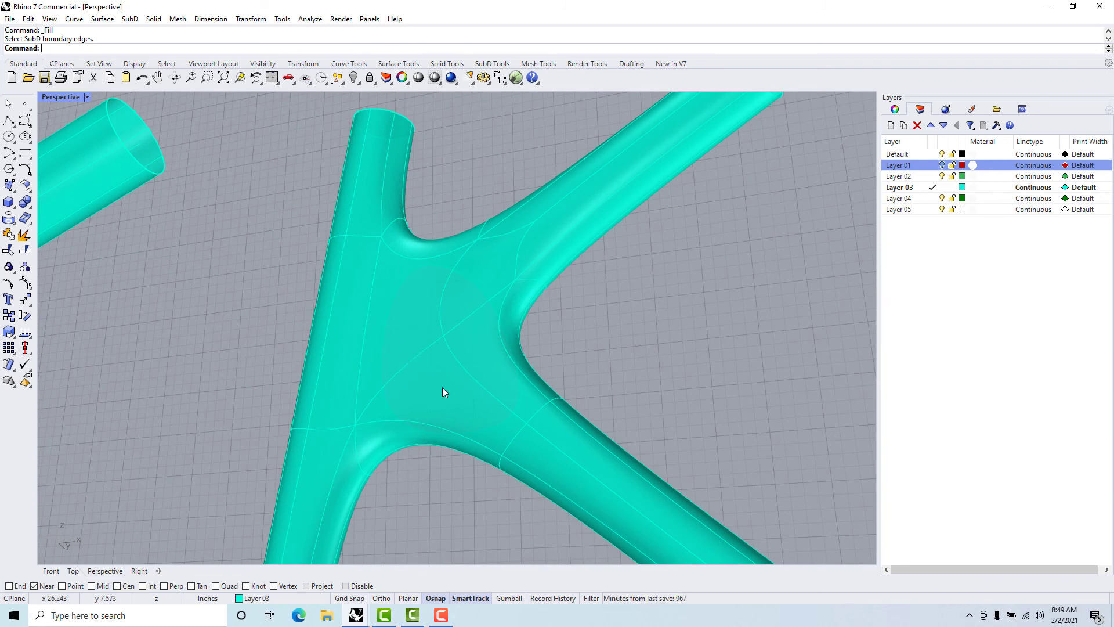
scroll(414, 377, "down", 3)
right_click_drag(402, 361, 421, 336, "shift")
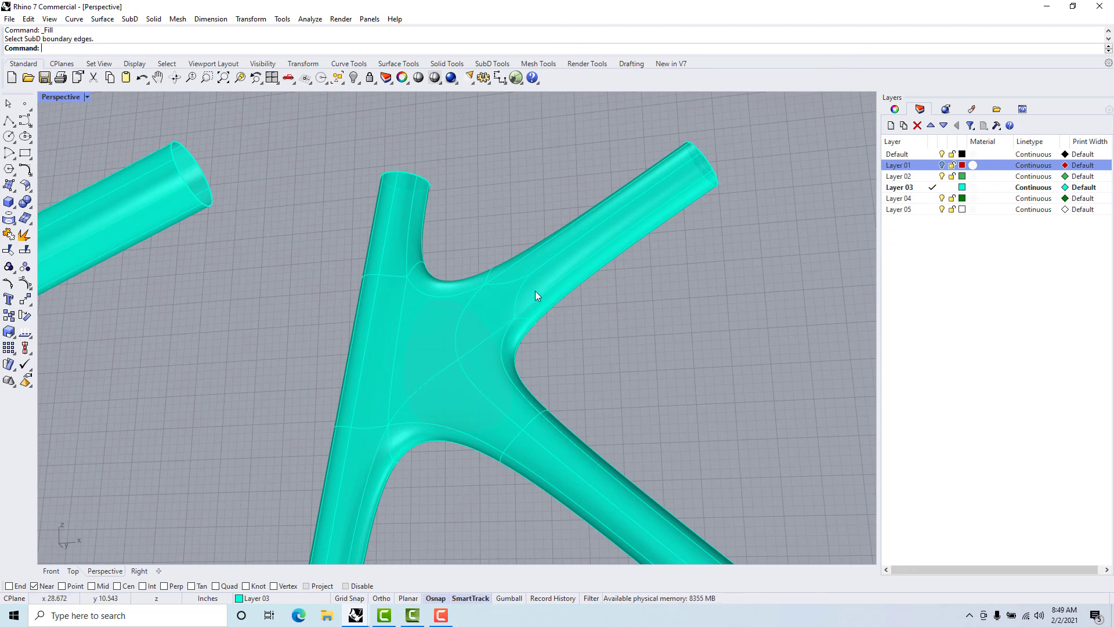
right_click_drag(535, 291, 496, 314)
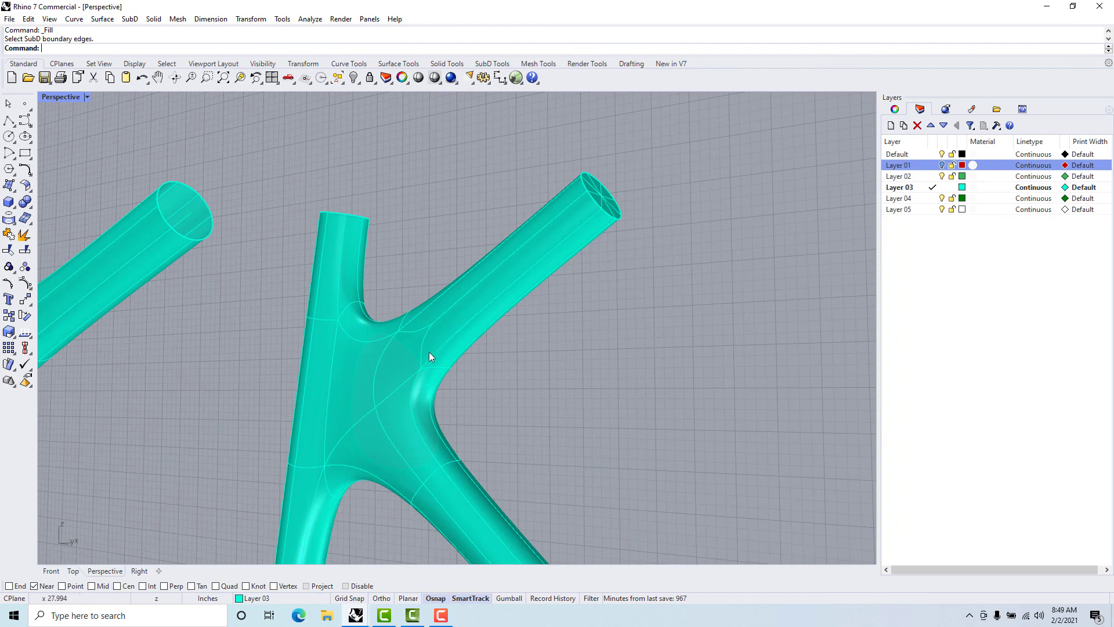
Step: Patch the oval opening on the first junction's back side using SubD Fill
right_click_drag(429, 351, 321, 348)
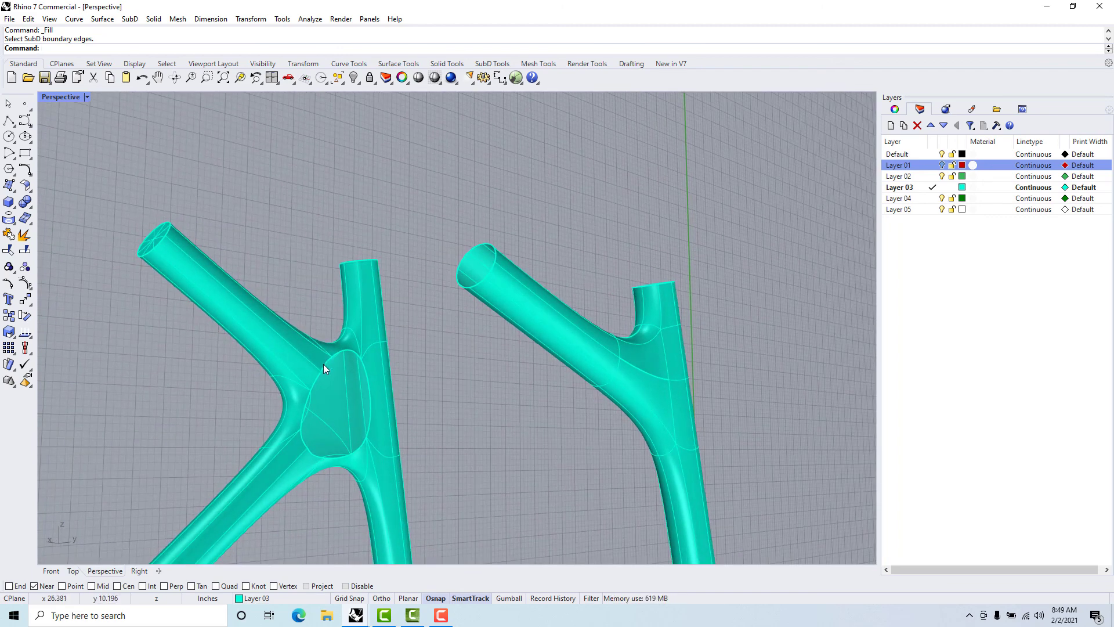
double_click(327, 361)
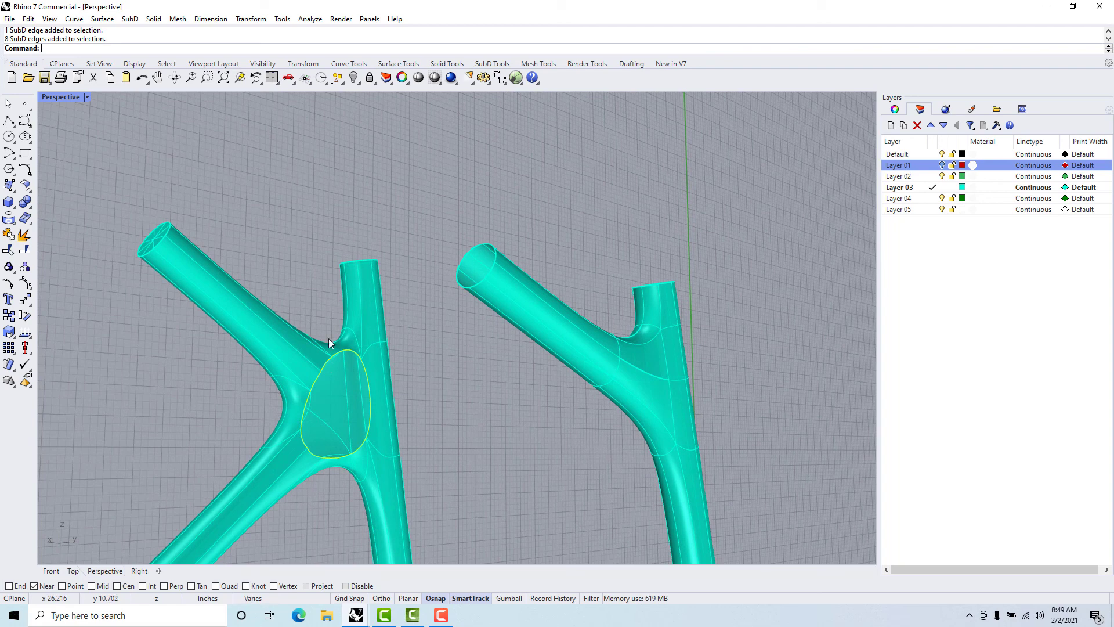
left_click(129, 18)
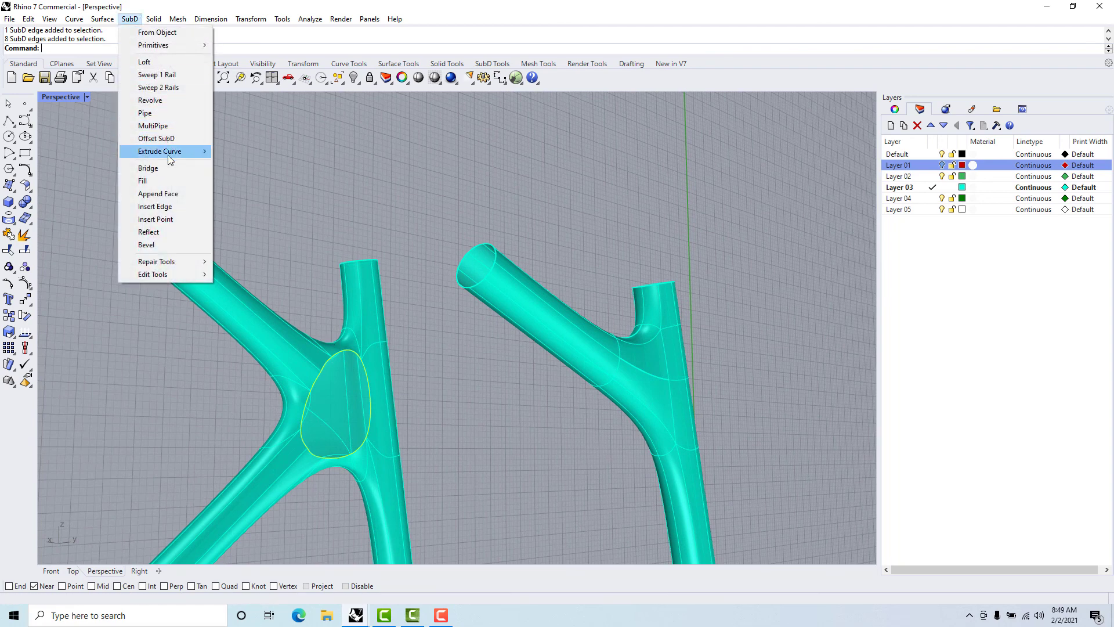
left_click(164, 180)
key("Return")
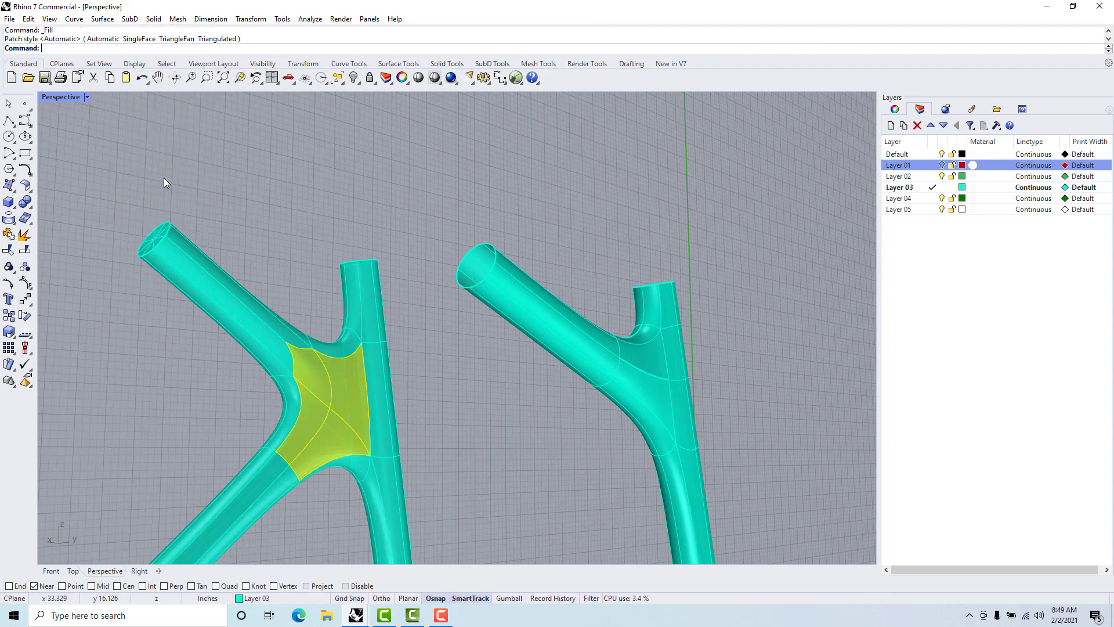
key("Return")
key("Escape")
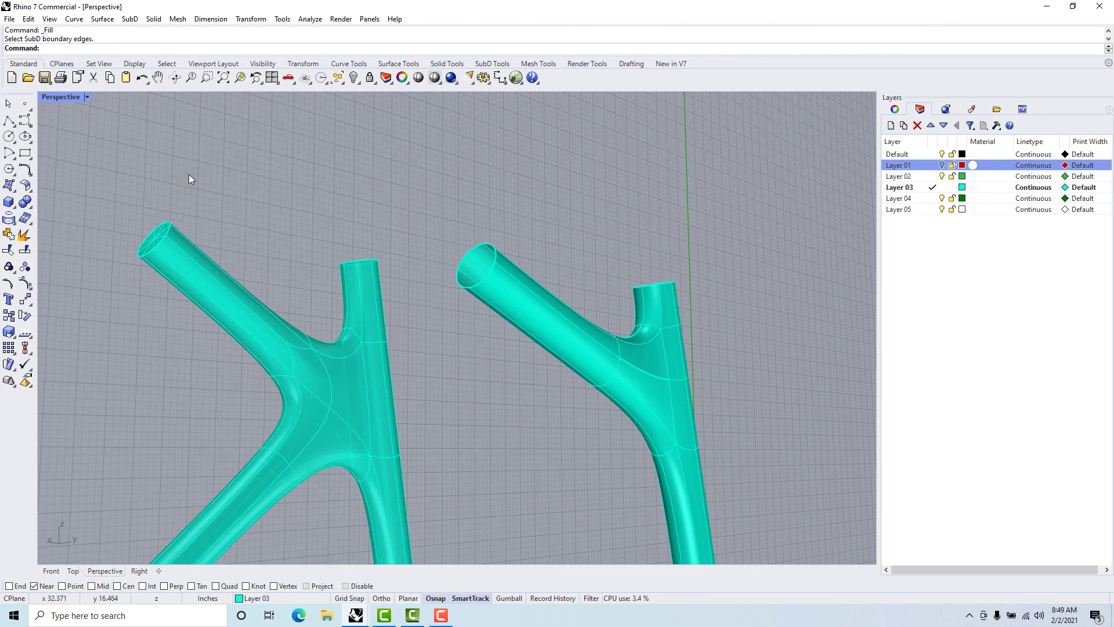
right_click_drag(189, 174, 135, 201)
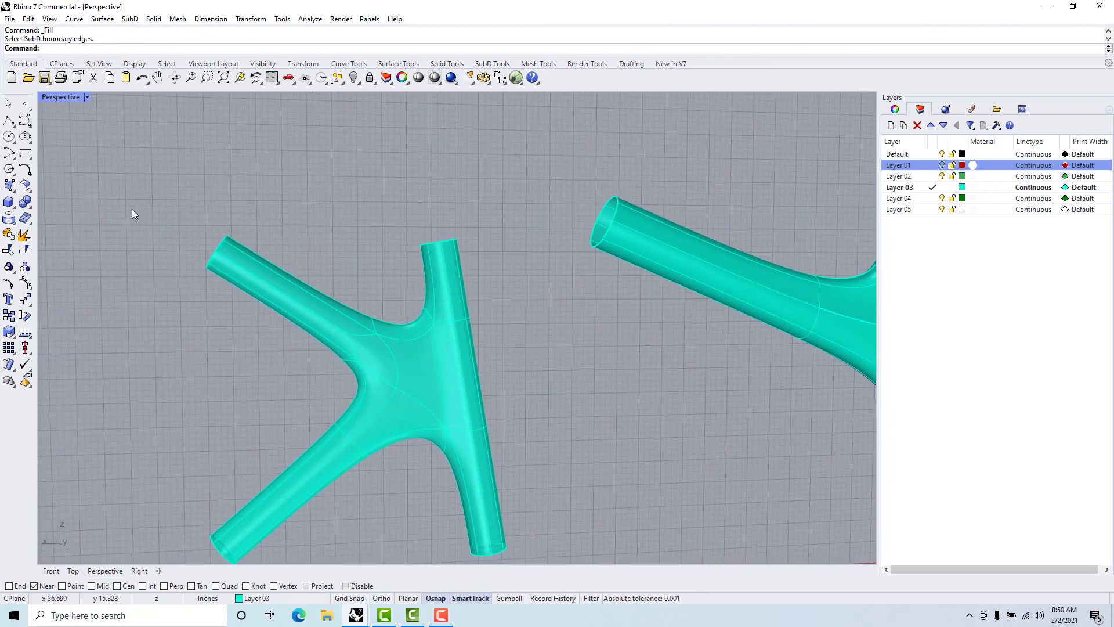